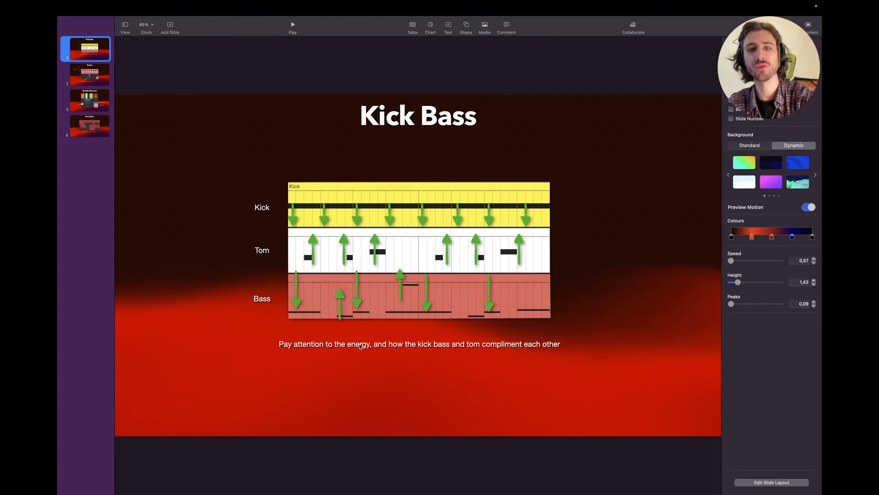
Step: Switch to Ableton Live, unfold the low group and its bass and tom tracks, and place the insert marker at bar 97
key(super+Tab)
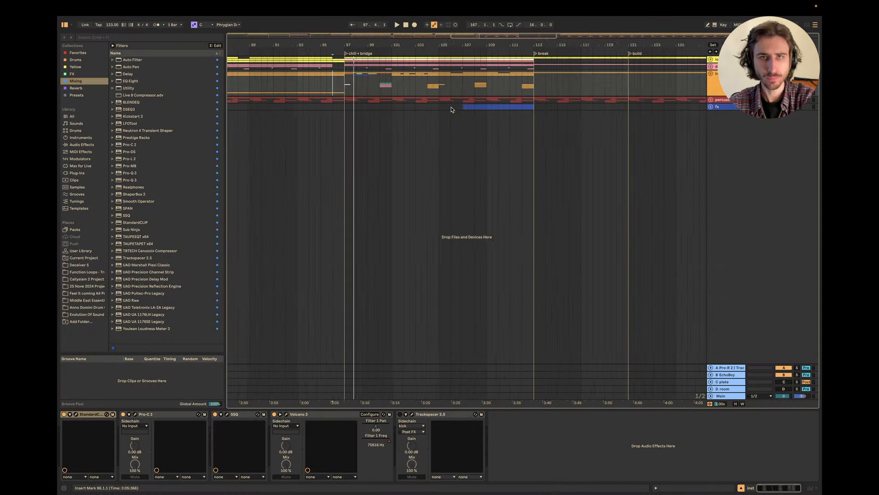
scroll(451, 110, up, 5)
click(711, 59)
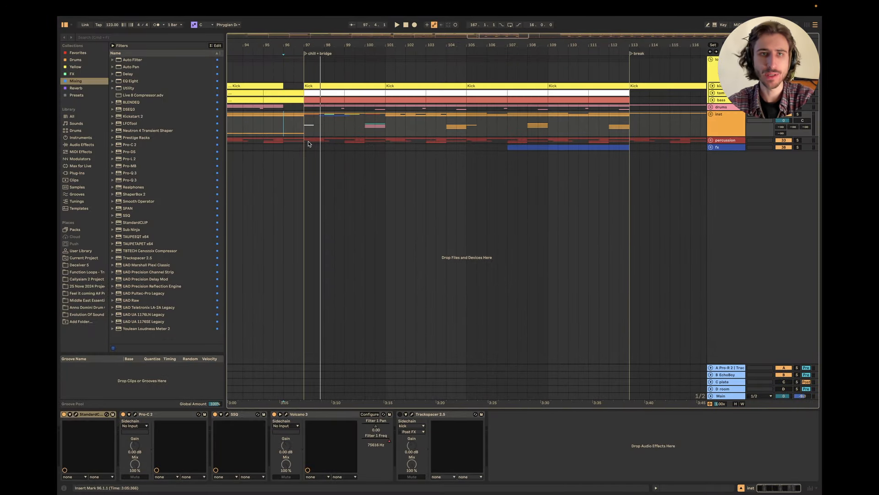
scroll(309, 142, up, 3)
click(303, 65)
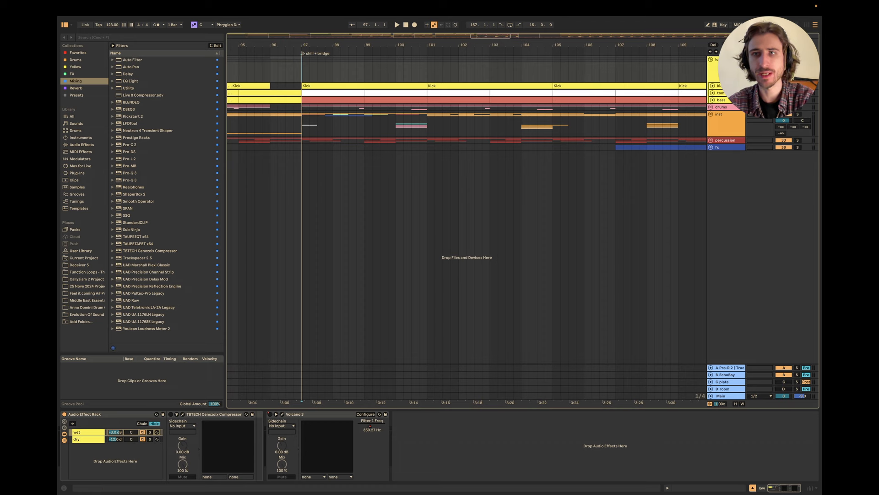
scroll(267, 156, up, 2)
click(712, 99)
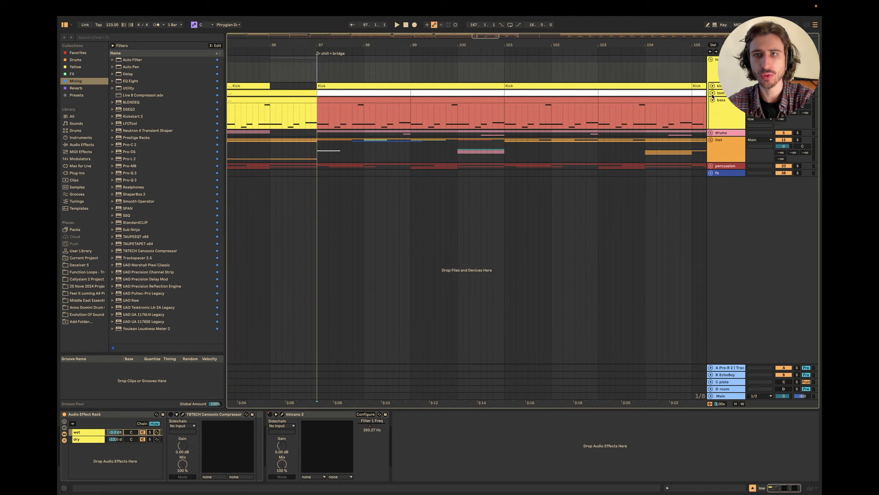
click(712, 93)
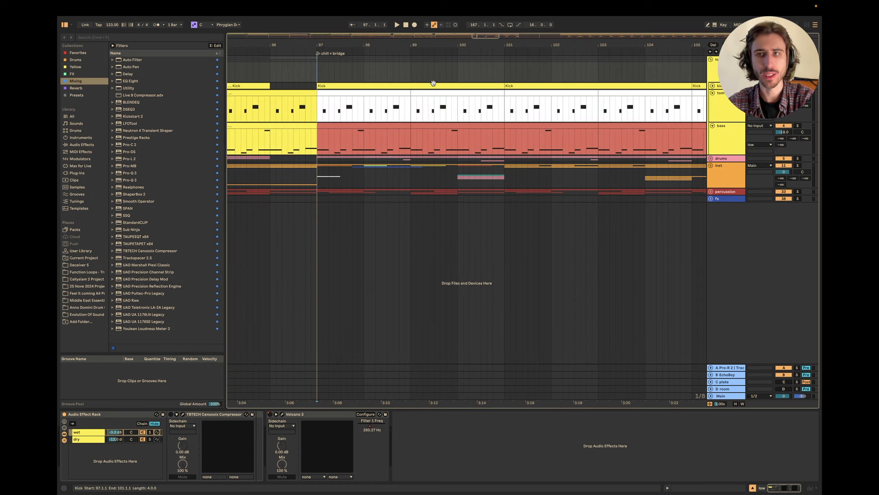
scroll(434, 83, right, 2)
click(280, 108)
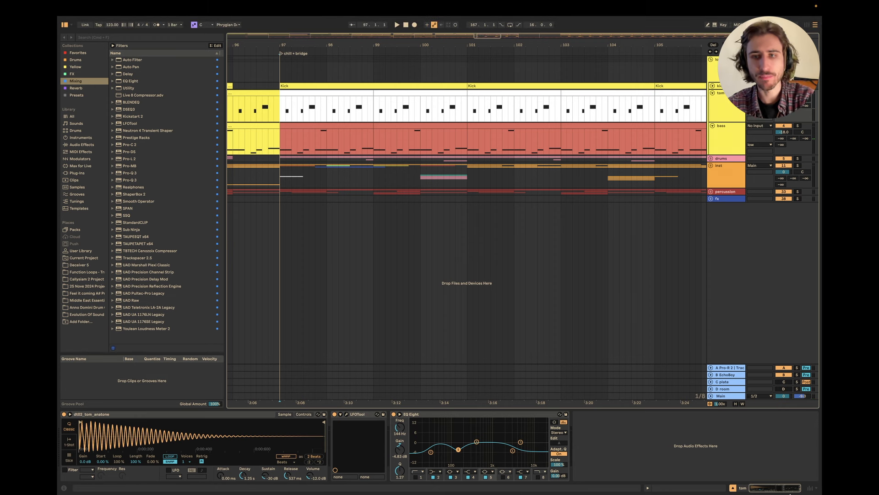
Step: Set the Realphones environment on the Main track to Music Studio I and close the plug-in window
click(726, 395)
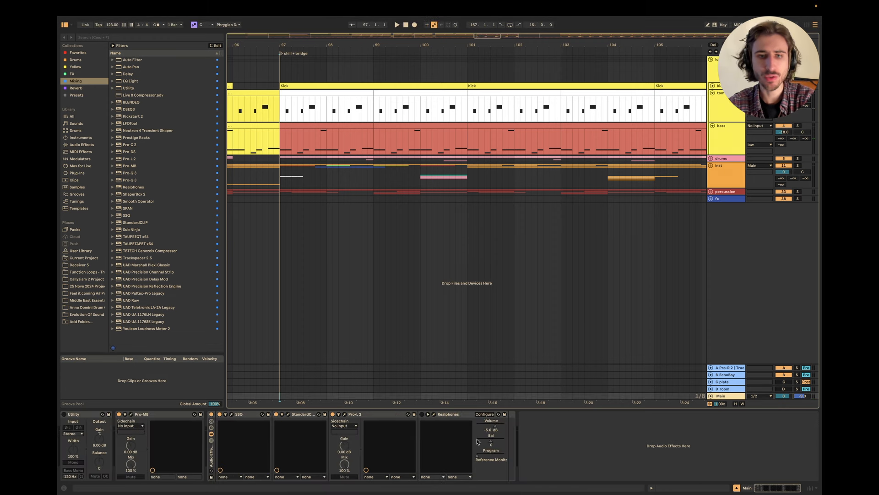
click(434, 414)
click(170, 189)
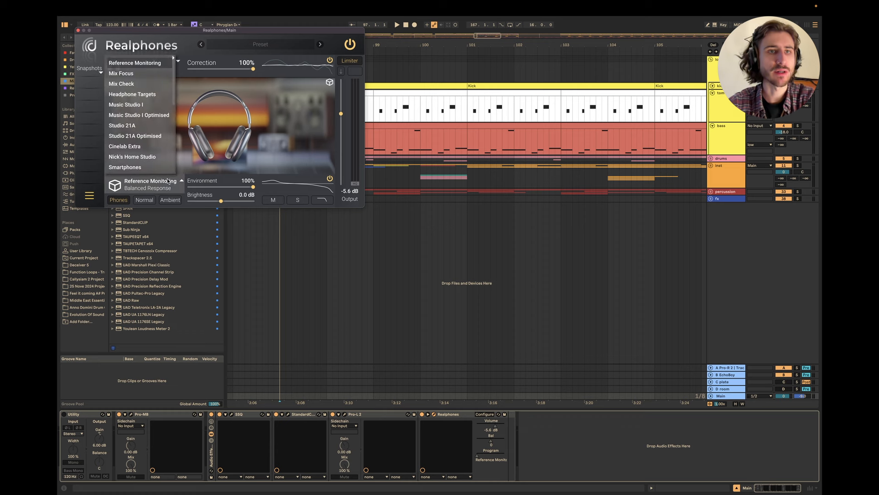
click(130, 104)
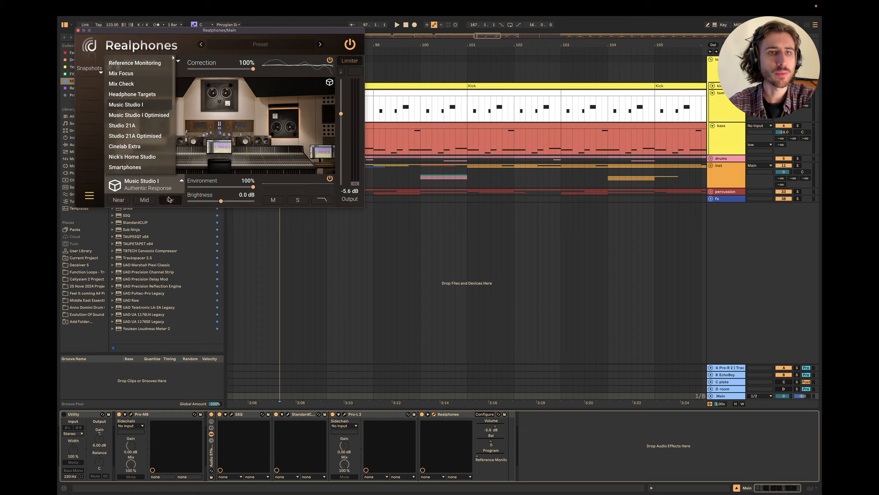
click(78, 30)
Step: Listen to the chill + bridge section from bar 97 at a raised system volume
key(space)
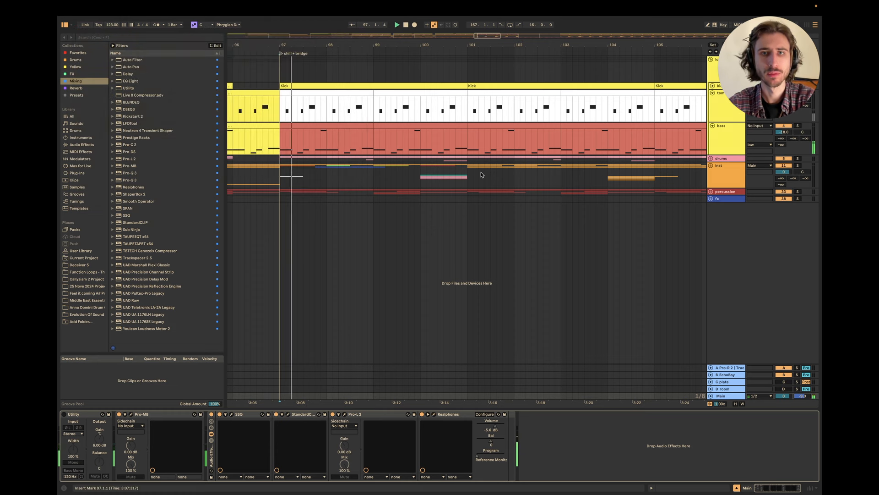
key(XF86AudioRaiseVolume)
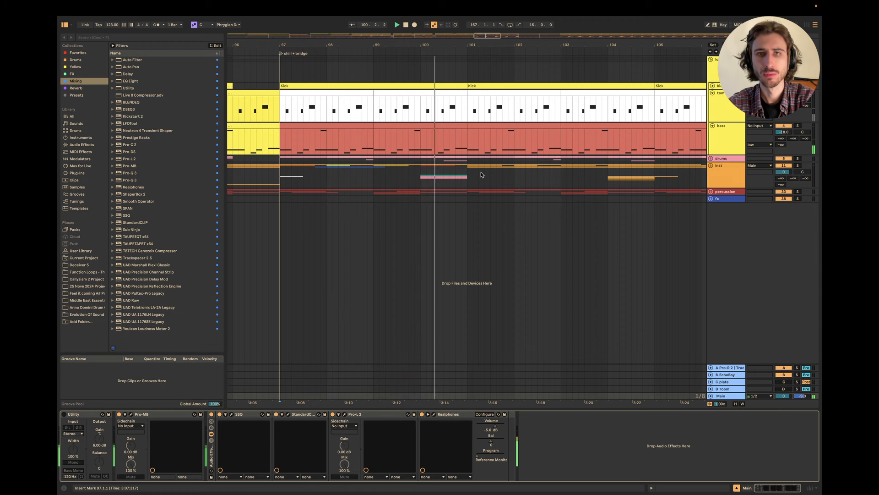
key(space)
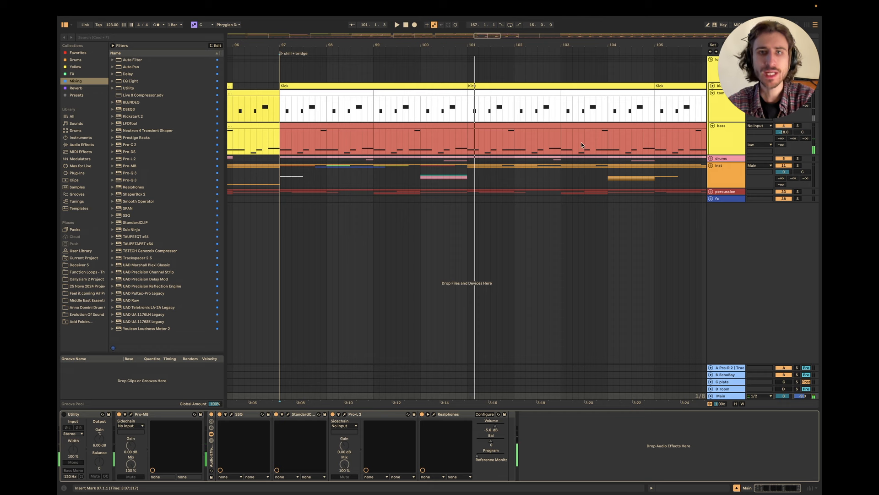
Step: Unfold the kick track and play the kick, tom and bass pattern from bar 97
click(712, 87)
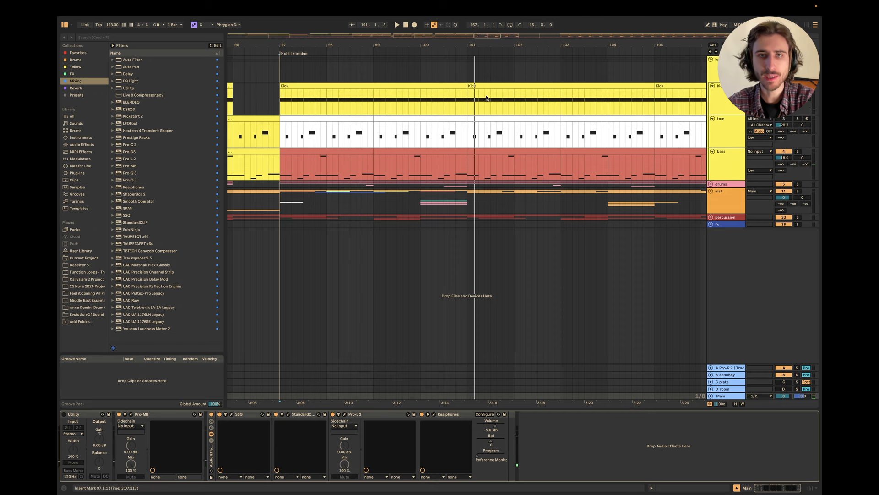
click(275, 140)
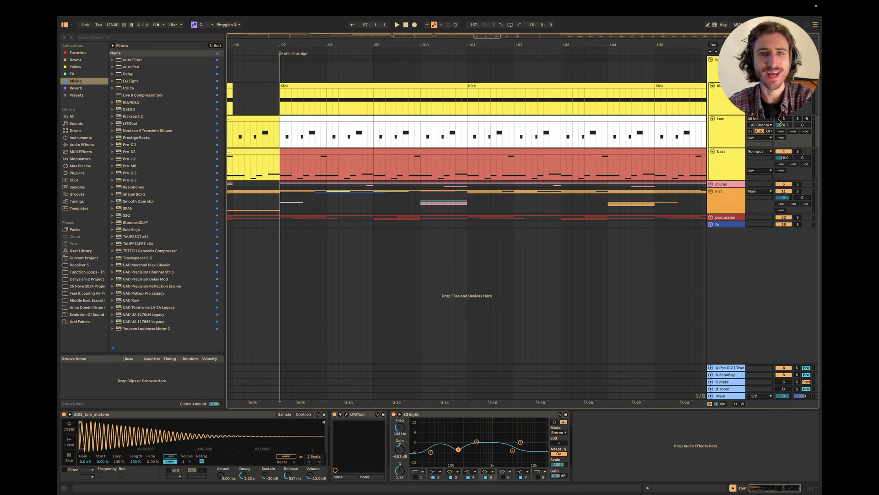
key(space)
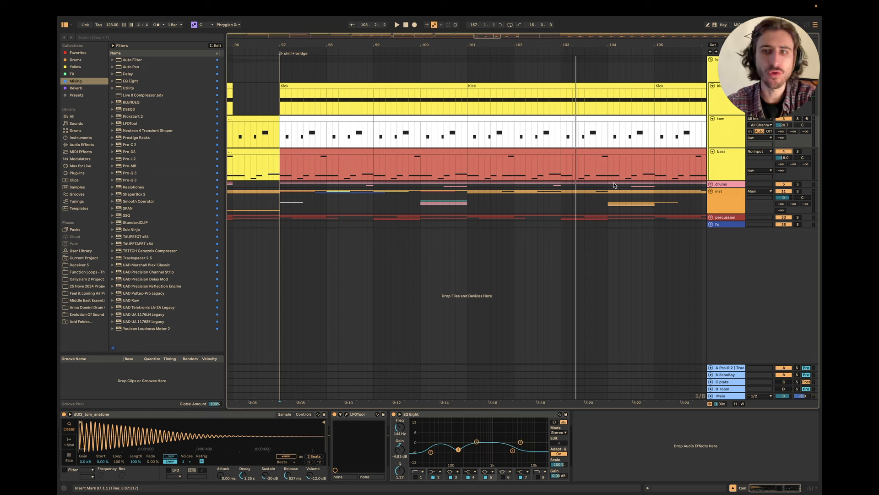
Step: Open the bass track's Diva synth, move its window below the clips, and play the soloed bass from bar 97
click(720, 173)
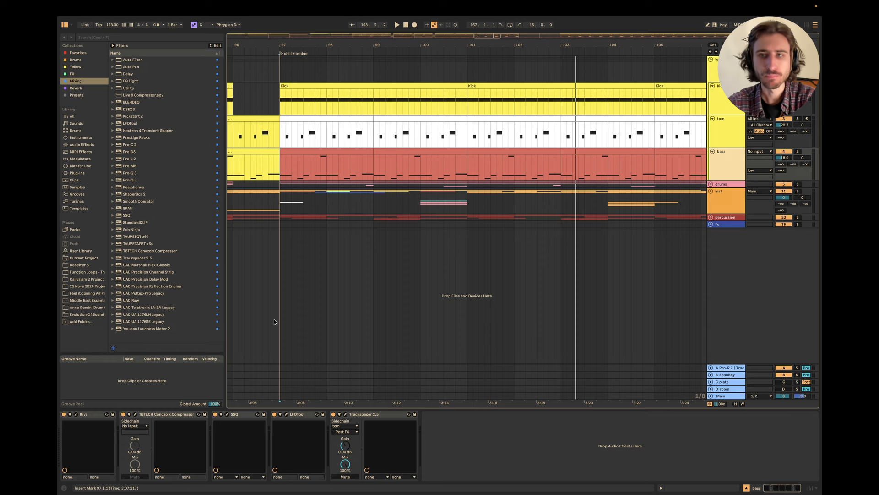
double_click(731, 172)
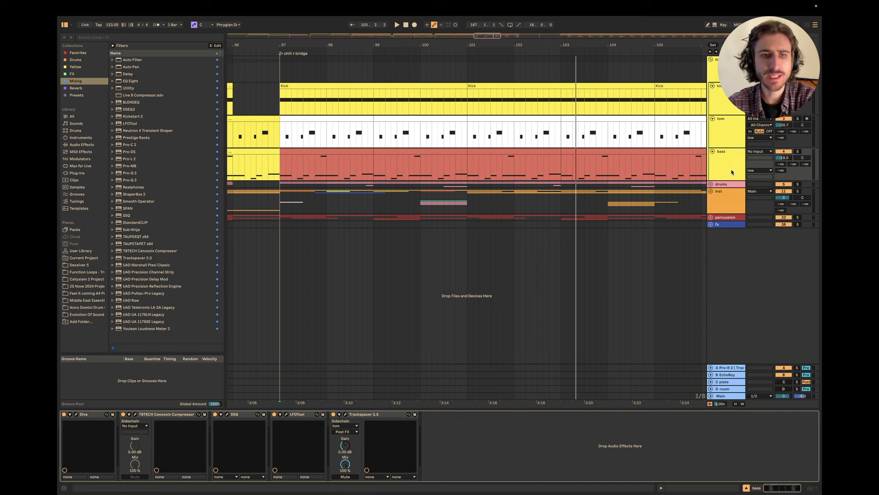
click(76, 415)
drag(314, 53, 460, 182)
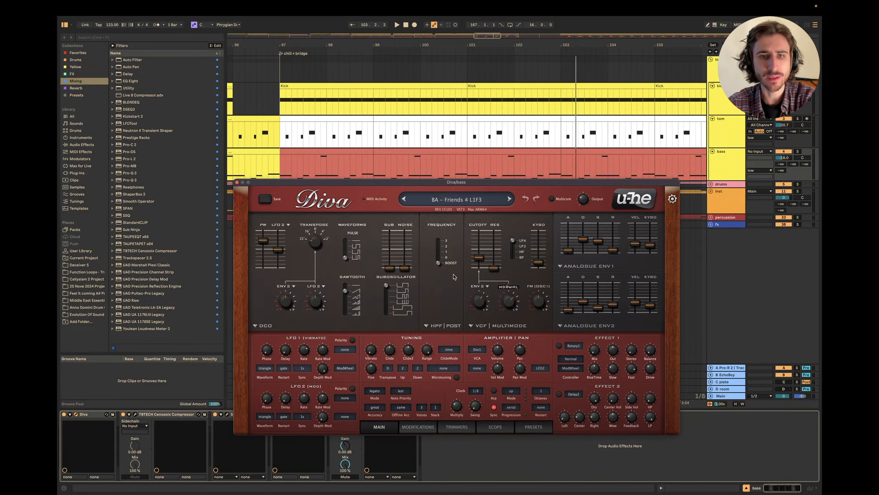
click(282, 168)
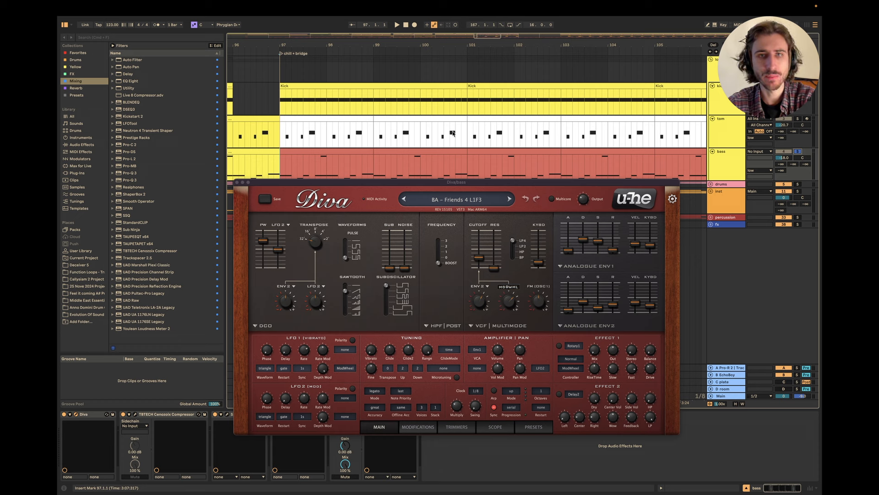
key(space)
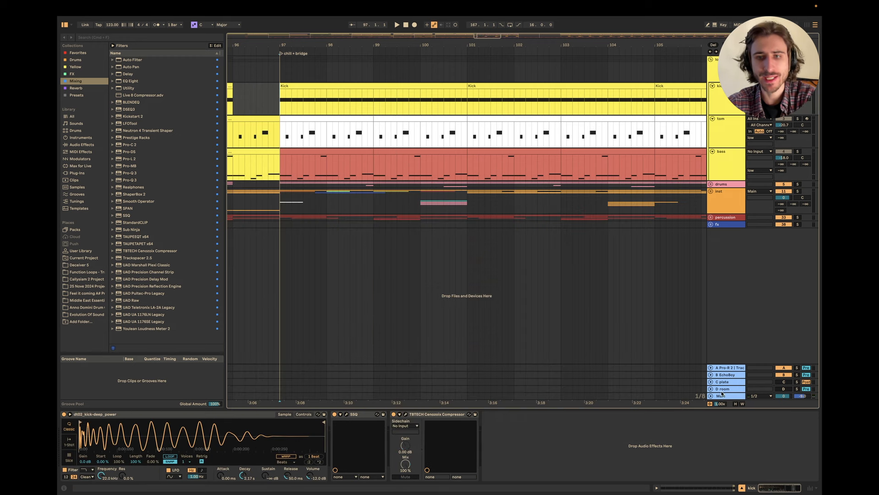
Step: Play the low tracks together with the drums group from bar 97
click(722, 395)
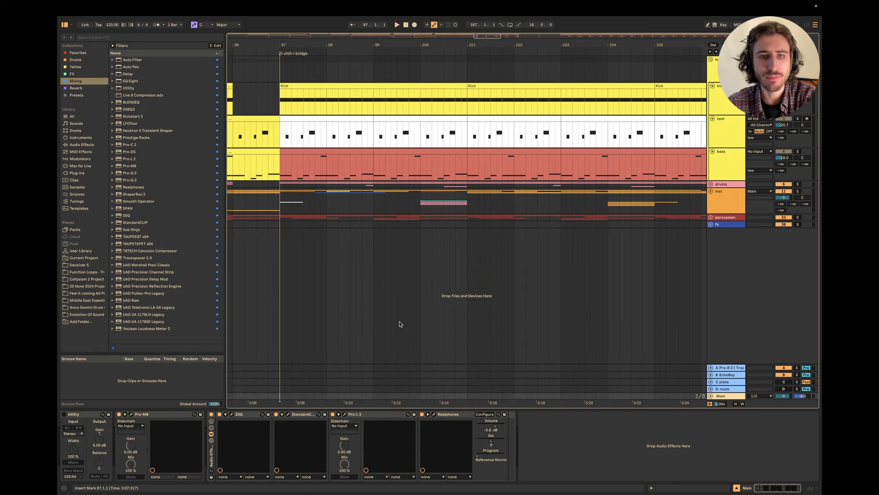
key(space)
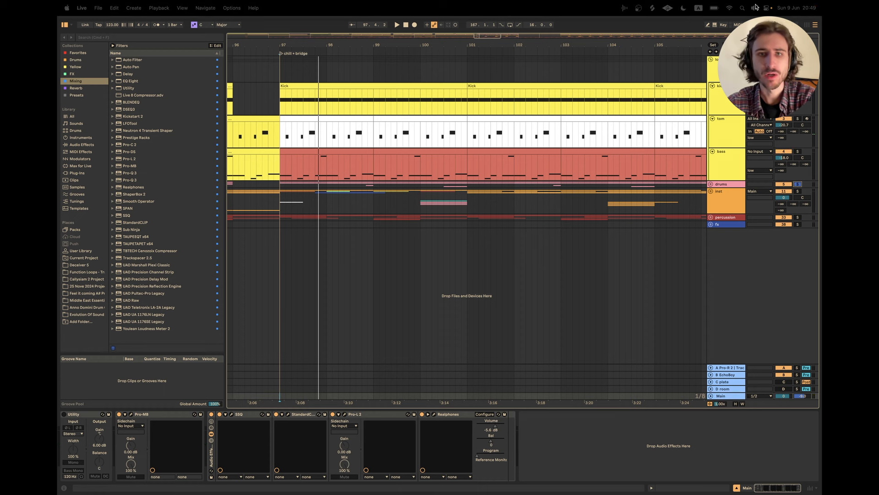
click(285, 135)
key(space)
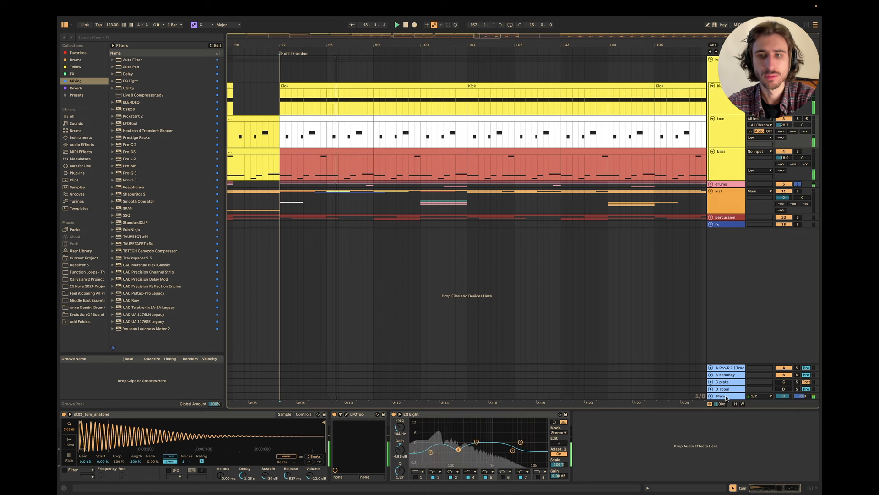
Step: Change the Realphones environment on the Main track to Cinelab Extra, play the loop, and hide the plug-in window
click(421, 395)
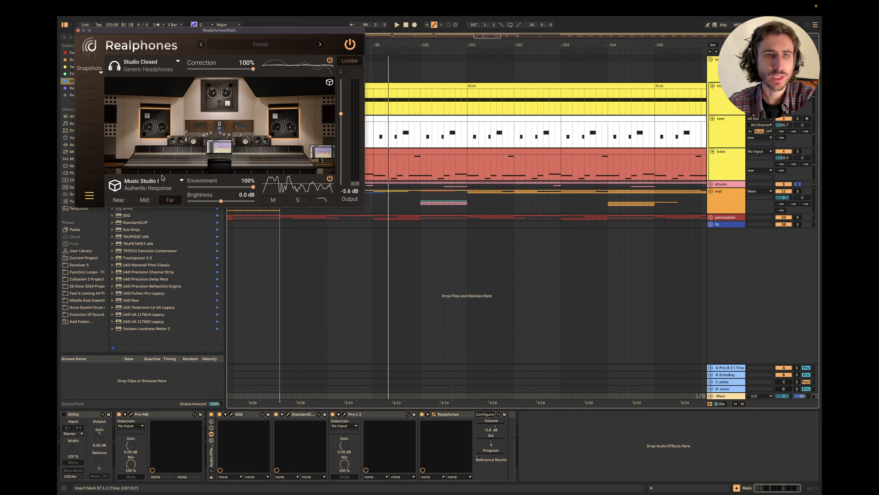
click(162, 179)
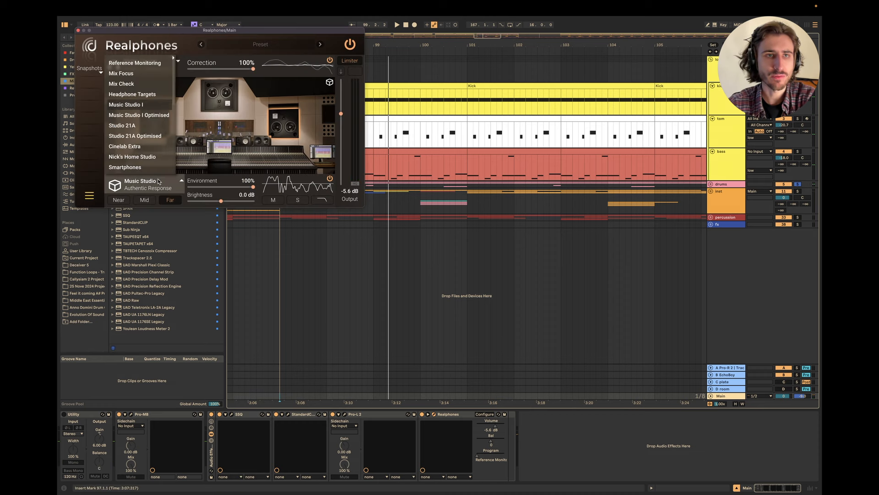
click(138, 147)
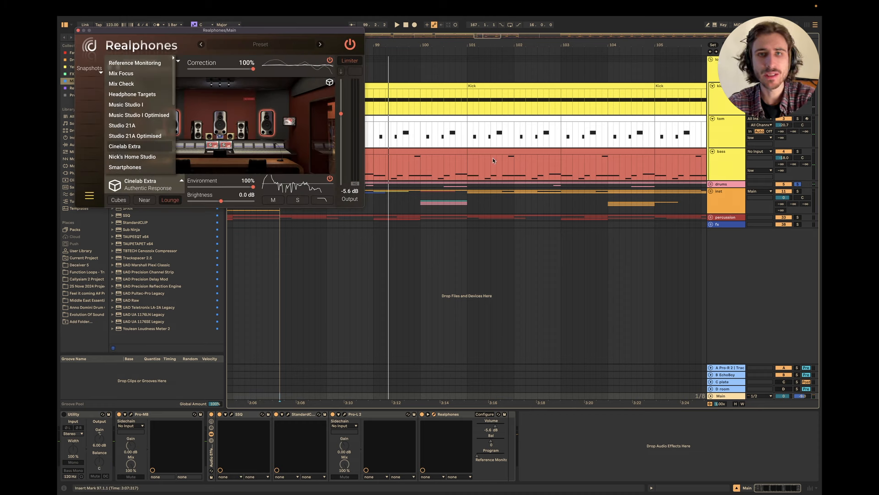
key(space)
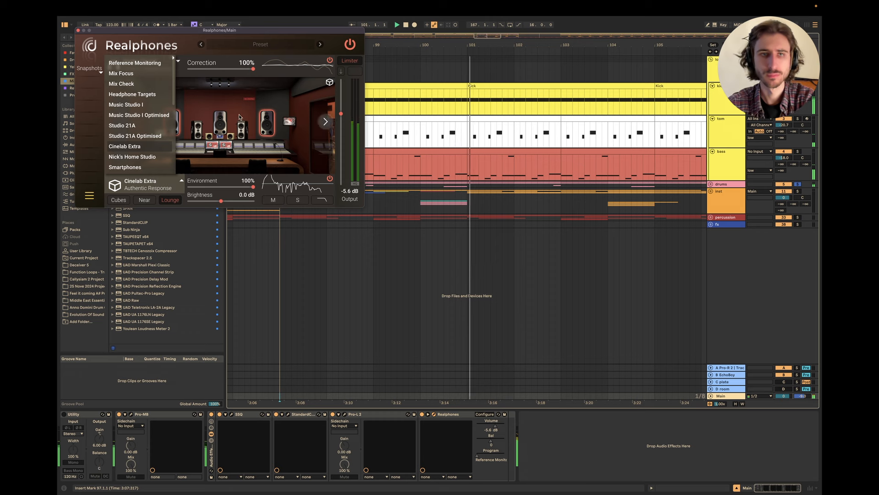
key(super+alt+p)
scroll(490, 185, down, 3)
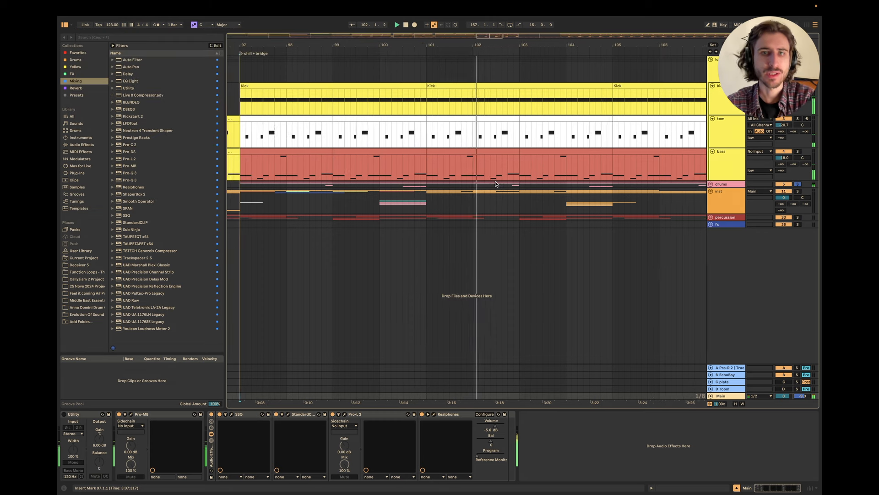
Step: Solo the tom track and play it from bar 97
click(725, 137)
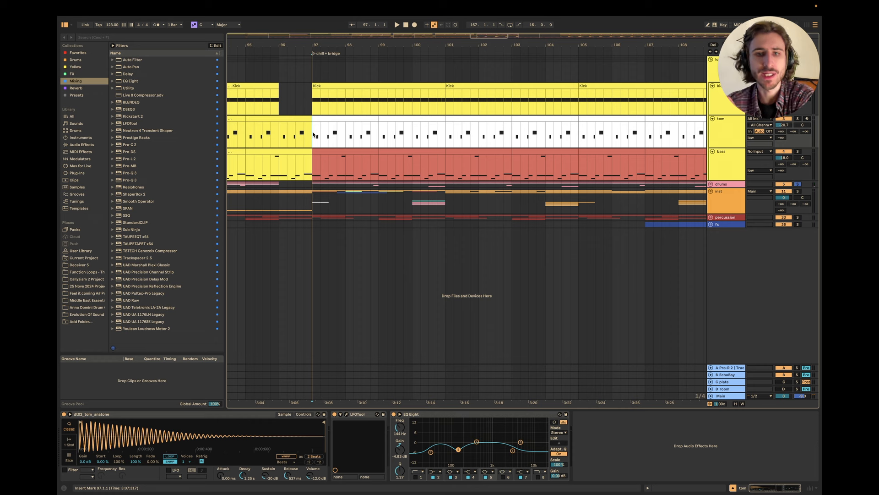
click(485, 144)
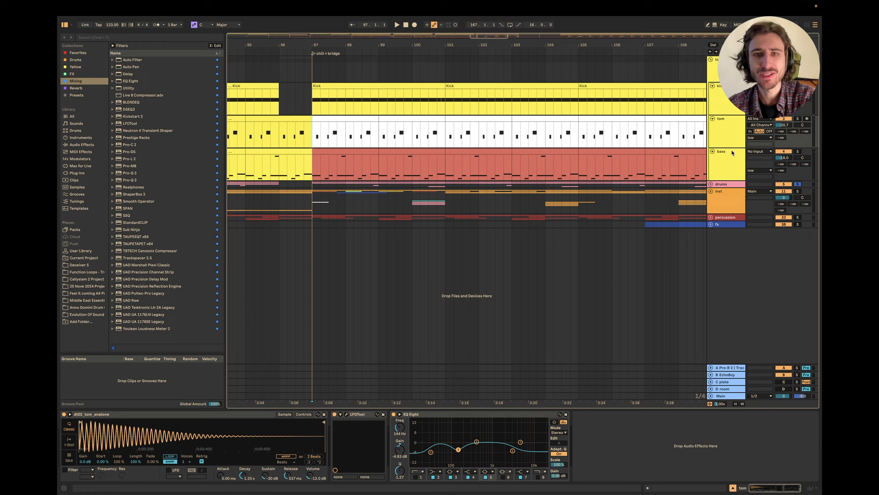
click(798, 120)
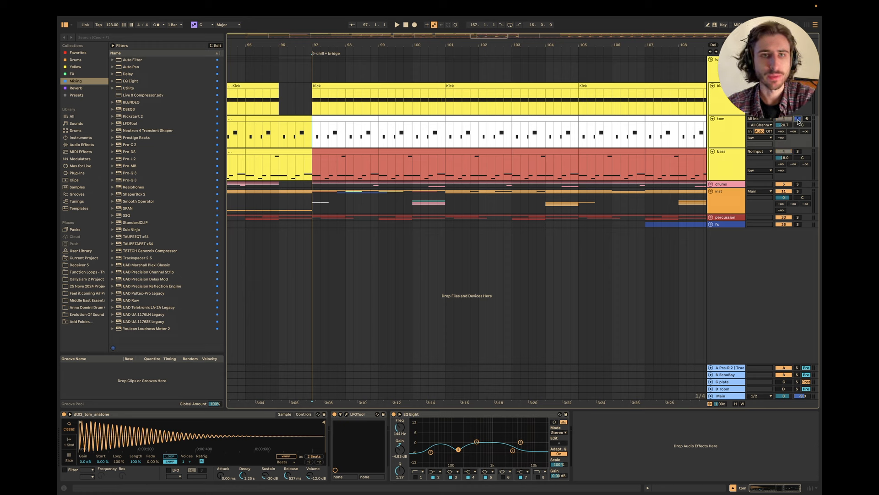
key(space)
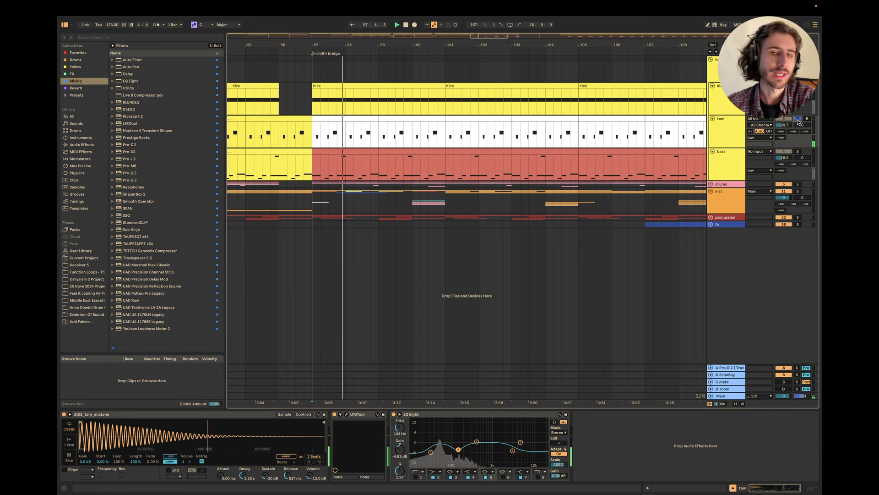
Step: Switch to the Keynote presentation, review the Drums slide, and return to Ableton Live
key(super+Tab)
click(359, 250)
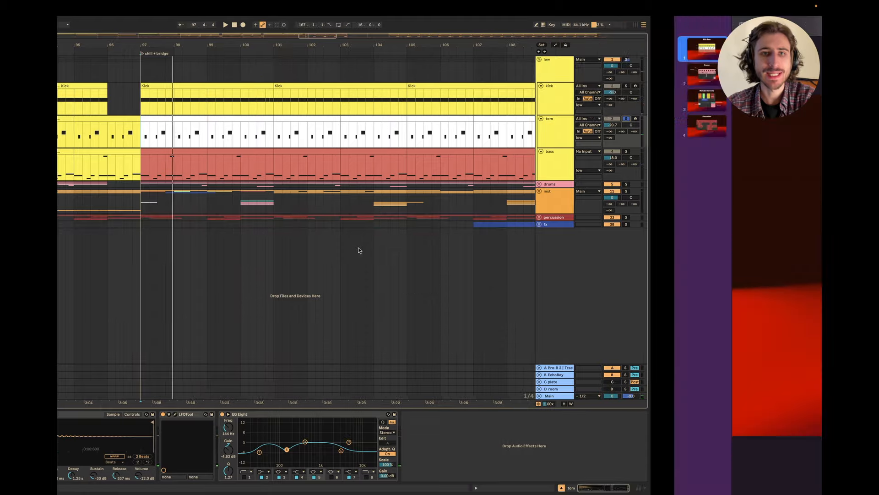
key(Down)
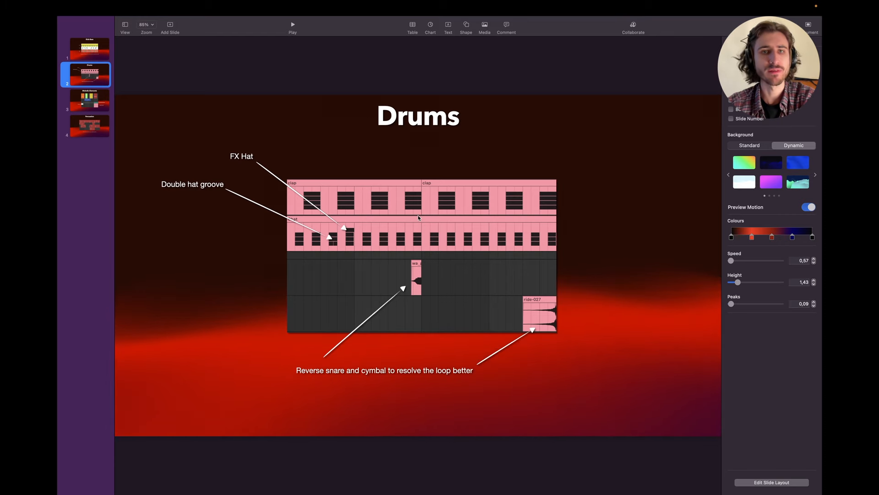
key(super+Tab)
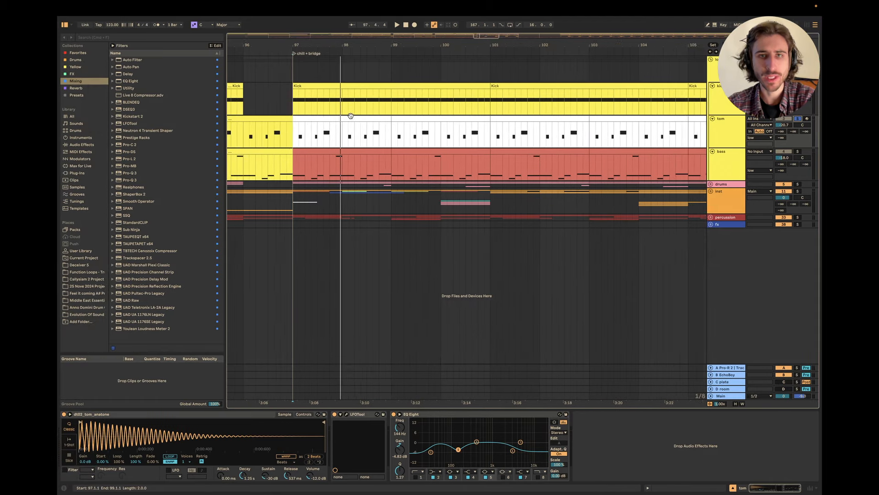
Step: Unfold the drums group and play the clap track with only the clap-042 layer of its Drum Rack soloed
click(711, 184)
scroll(448, 227, up, 5)
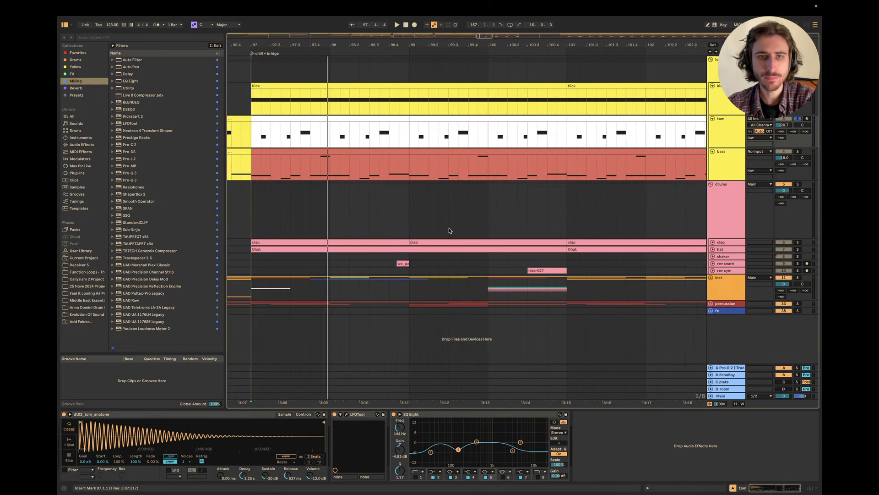
click(725, 244)
click(239, 428)
key(space)
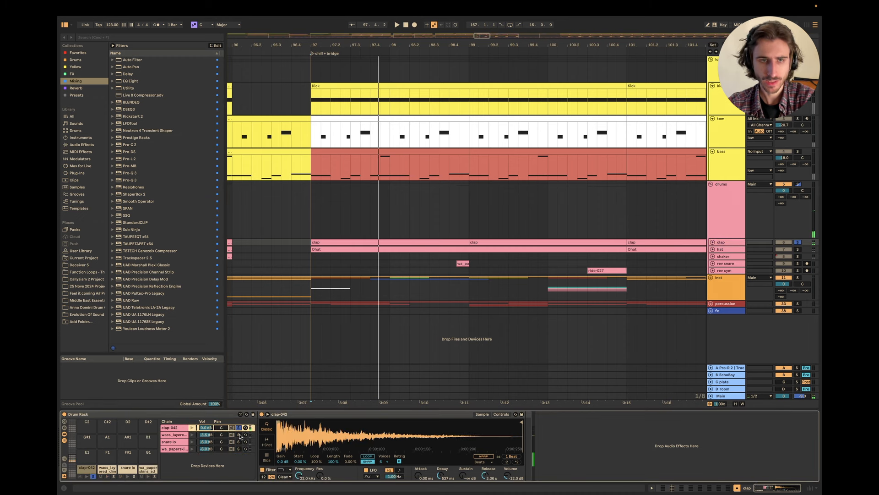
Step: Audition the clap rack's wacs_layered, snare lo and ws_paperskins layers in turn, ending on snare lo
click(239, 435)
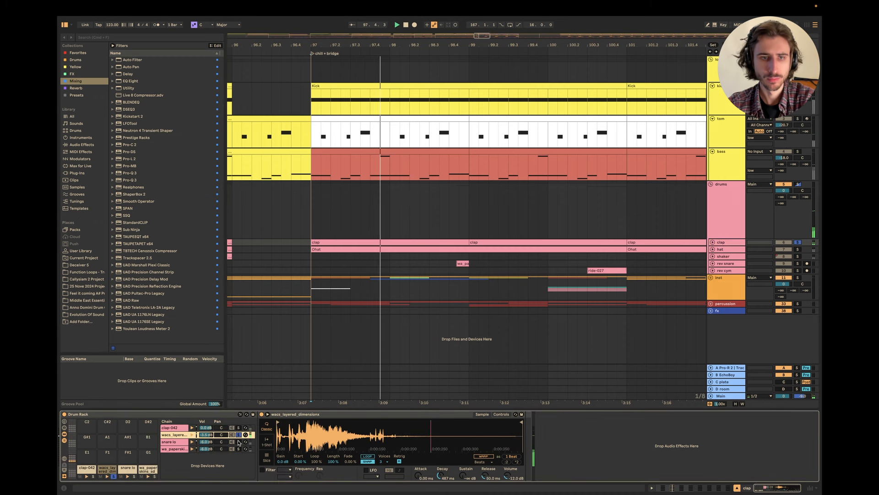
click(239, 442)
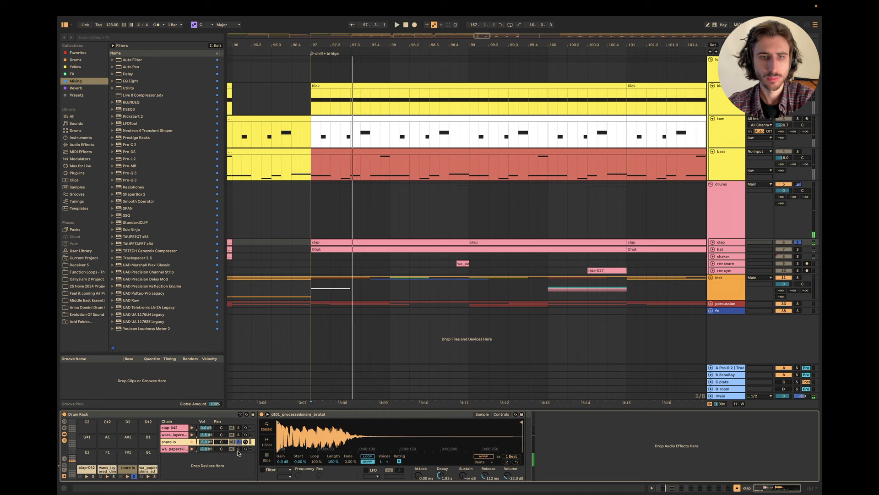
click(238, 449)
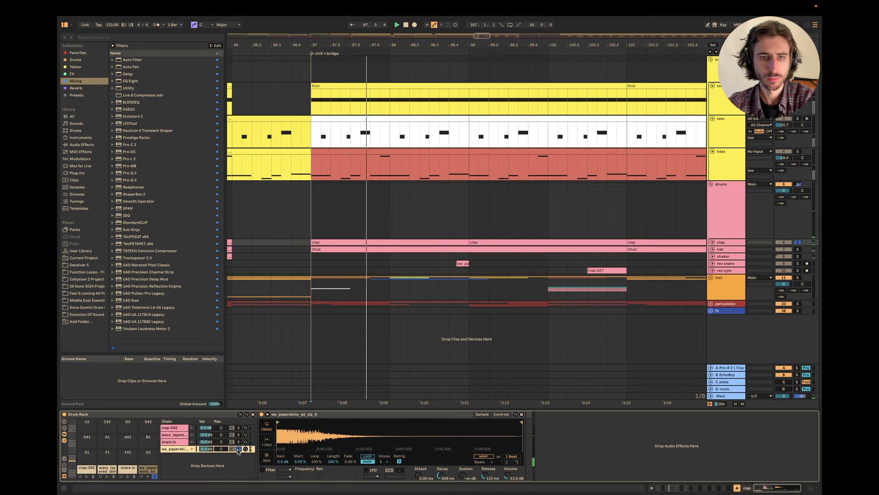
click(239, 441)
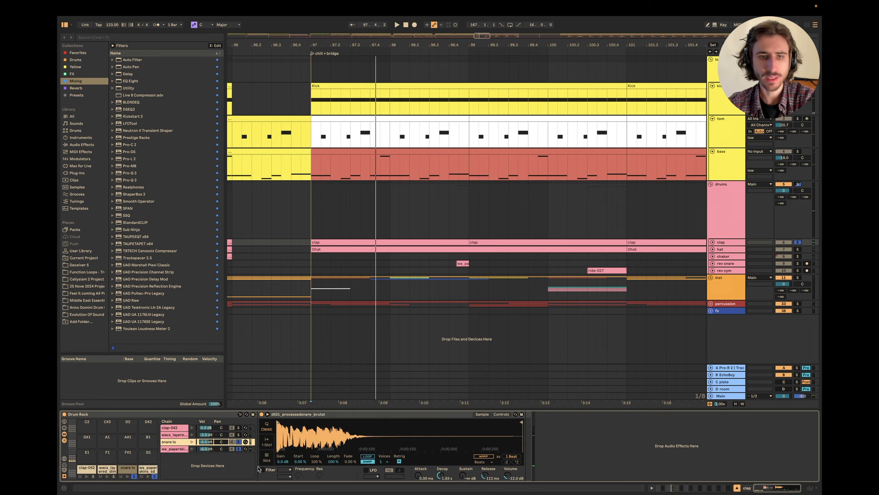
Step: Play the clap track with all its rack layers active from bar 97
click(797, 243)
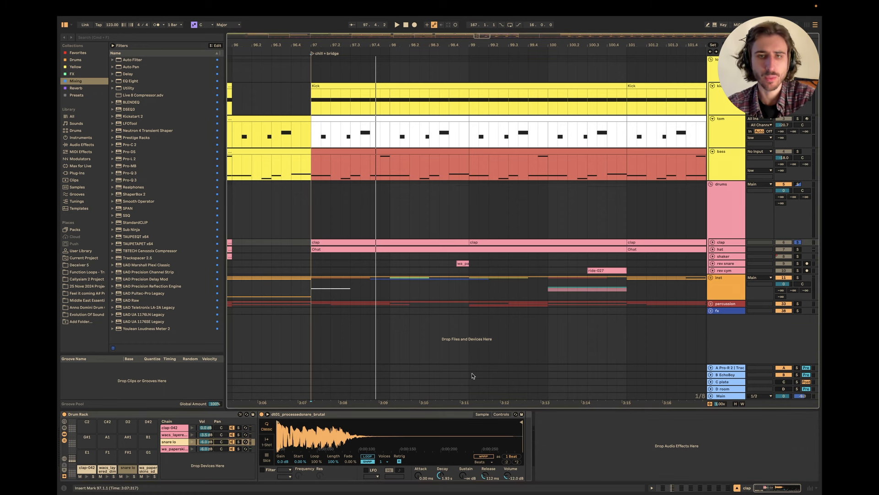
click(309, 197)
key(space)
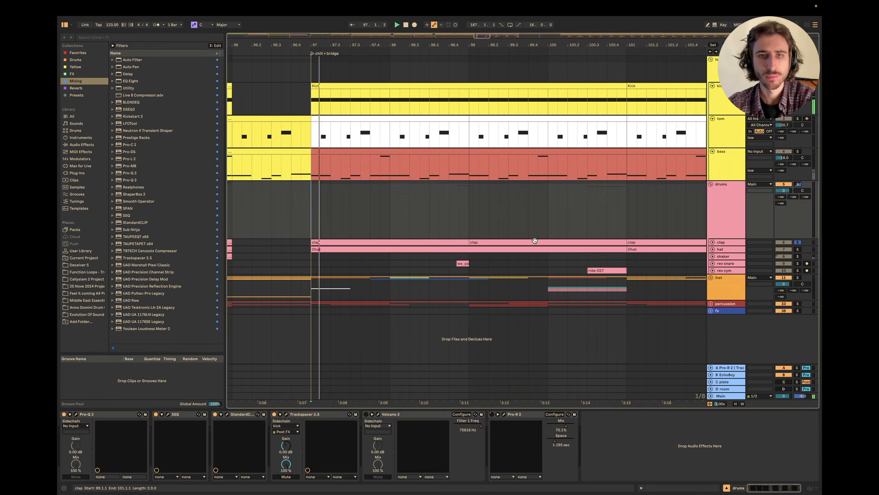
Step: Unfold the clap track to show its note pattern and replay it with the low tracks from bar 97
click(712, 243)
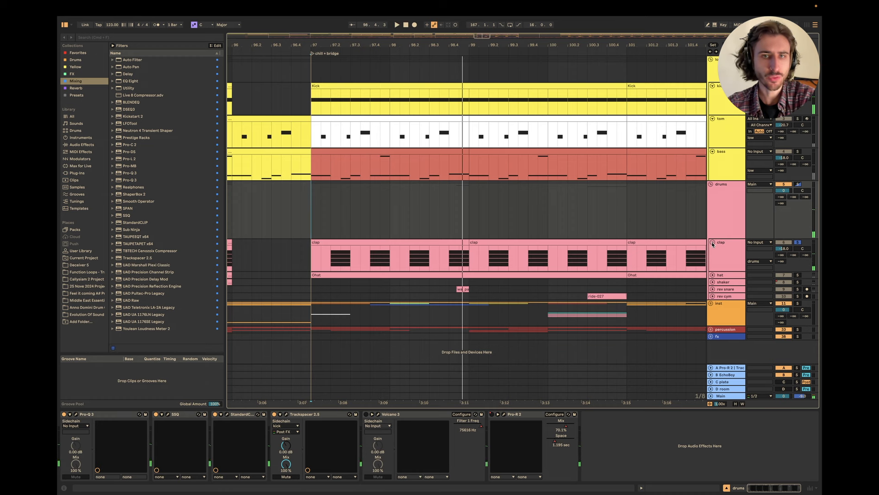
click(697, 260)
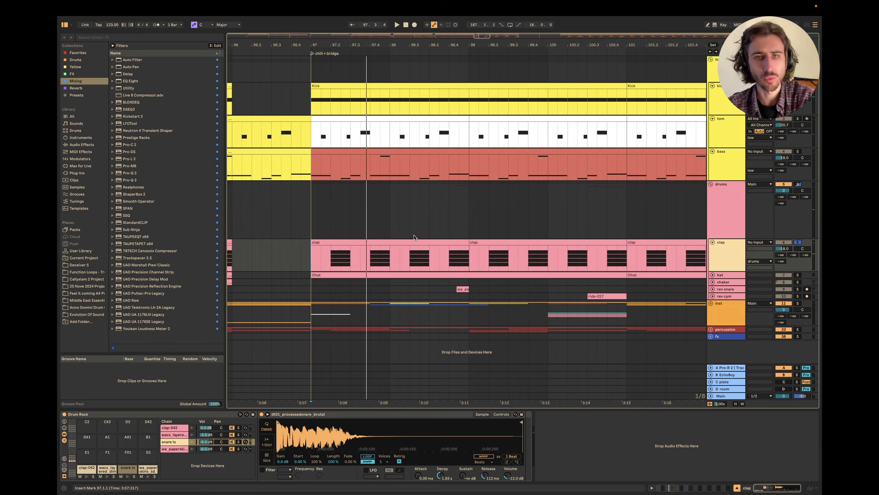
key(space)
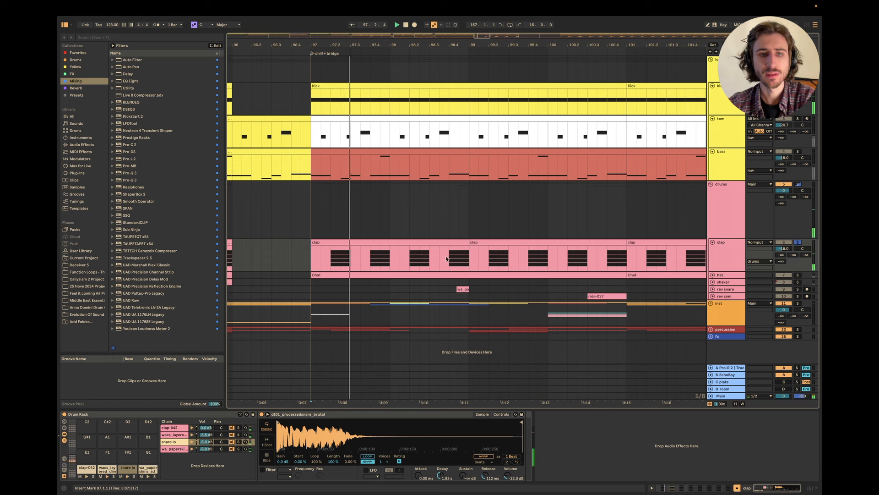
key(space)
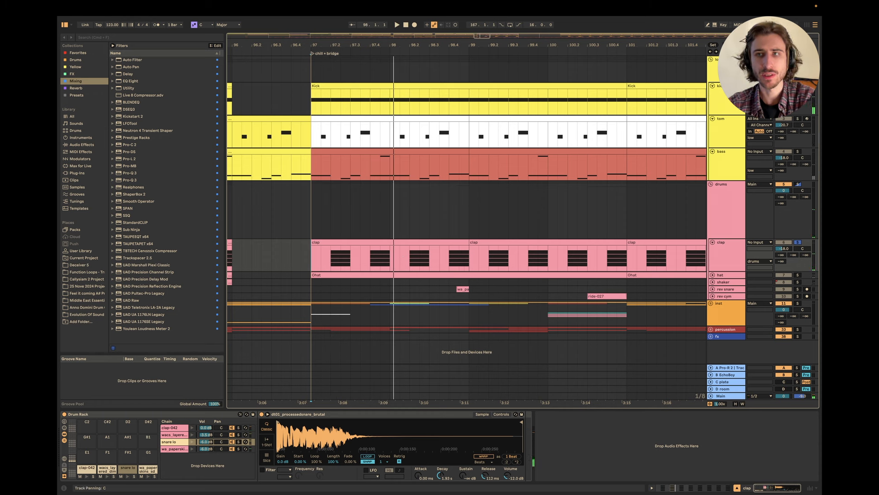
key(space)
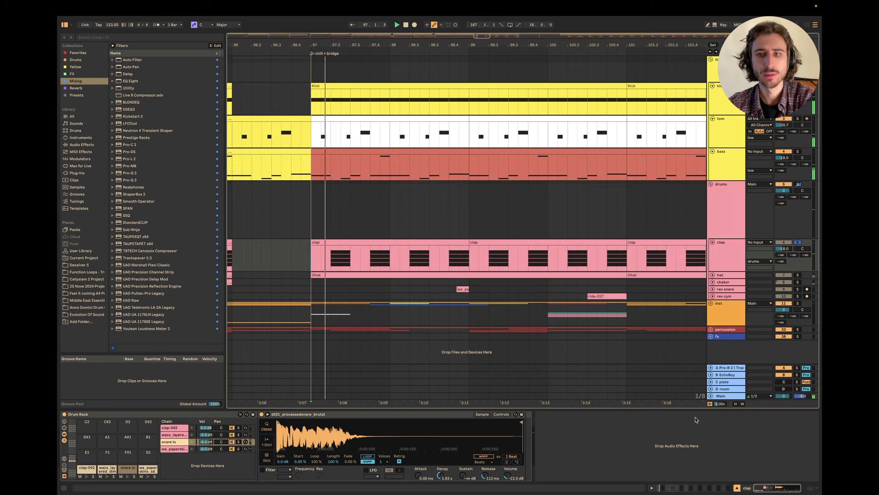
Step: Enable Realphones on the Main track, switch its speakers to Near during playback, and close the plug-in window
click(722, 395)
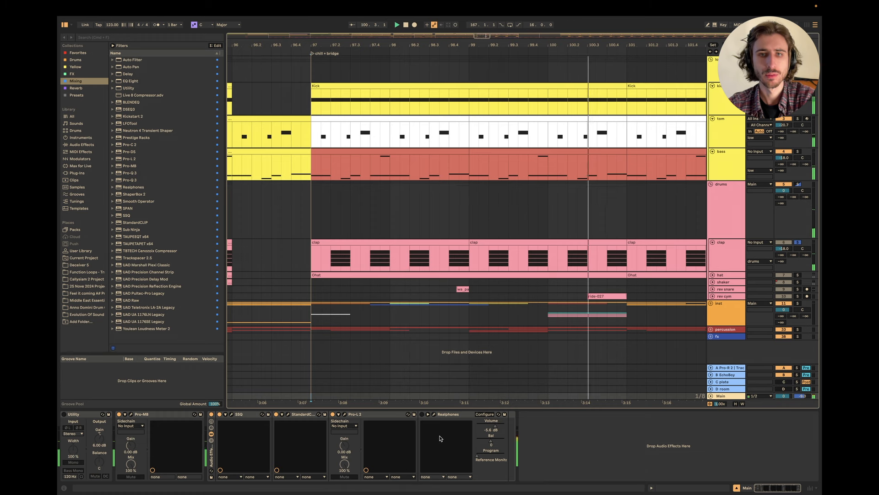
click(433, 415)
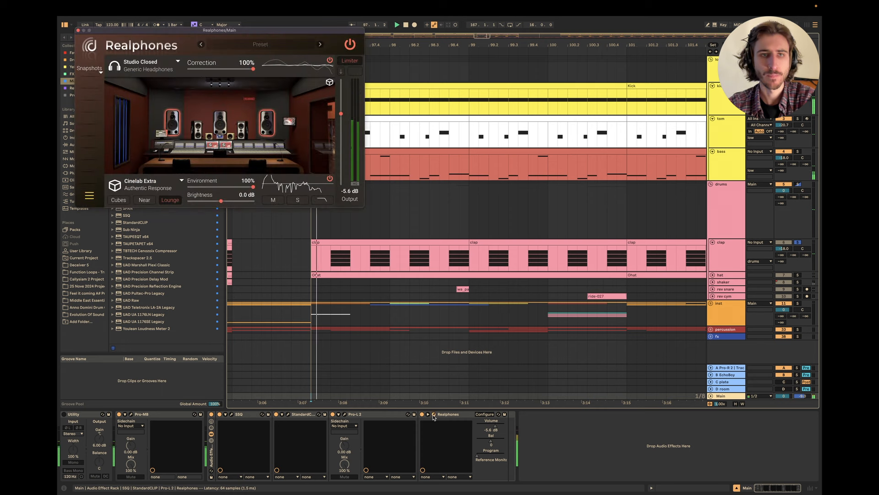
click(149, 201)
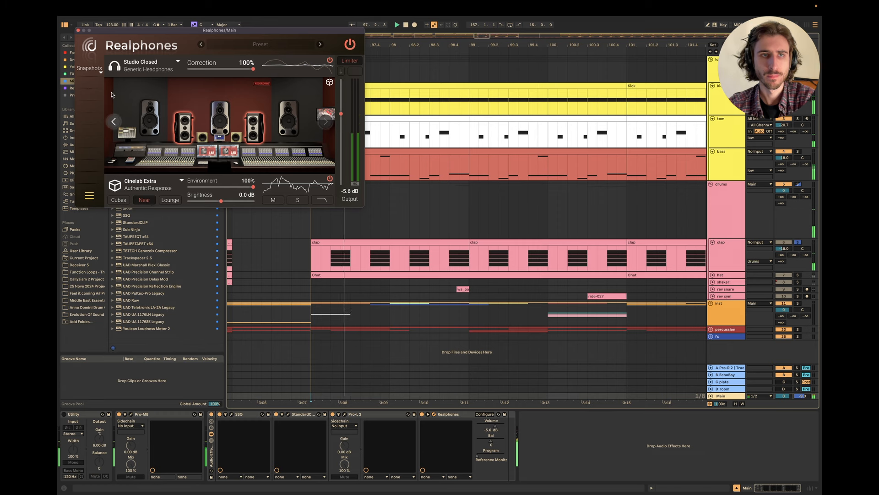
click(79, 31)
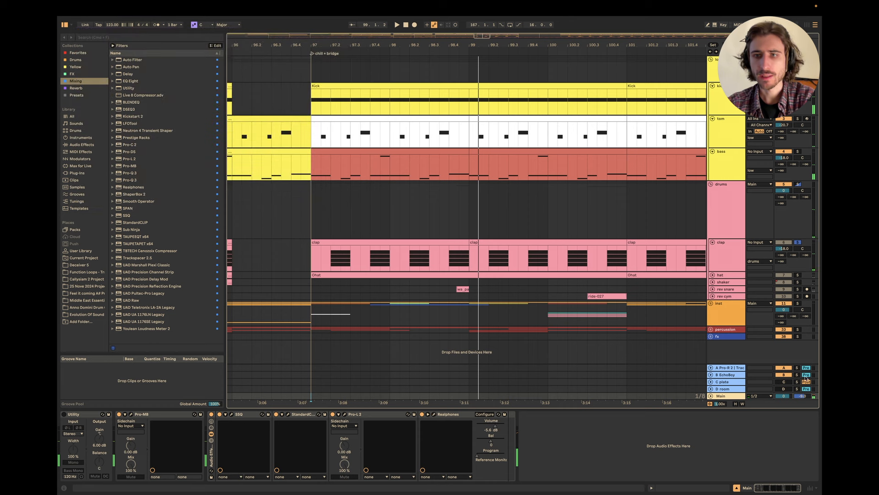
Step: Unfold and solo the hat track, and play it from bar 97
click(712, 275)
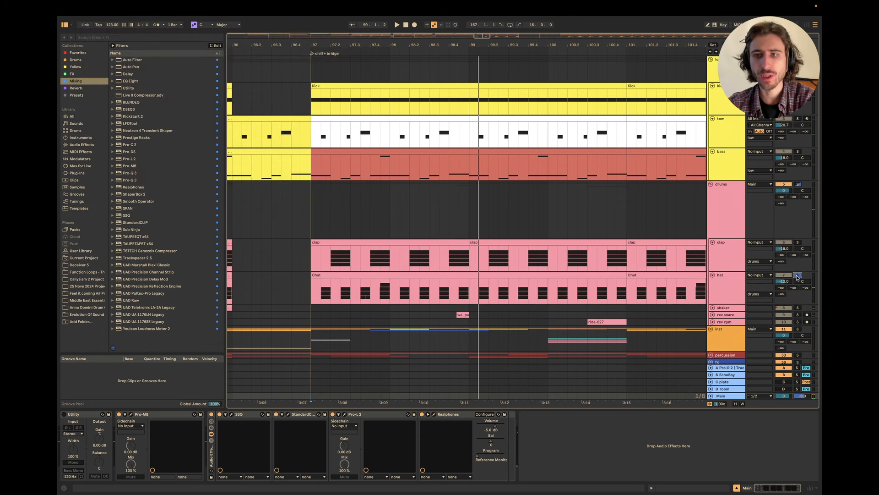
scroll(394, 268, down, 2)
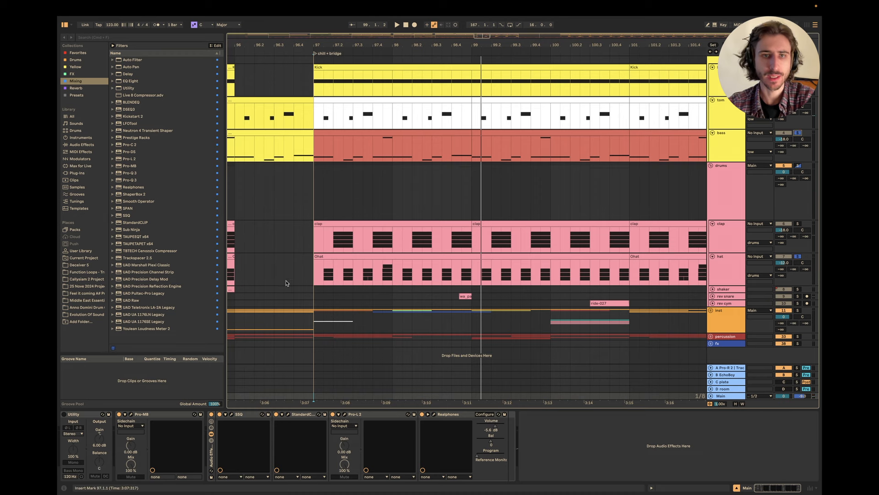
click(310, 271)
key(space)
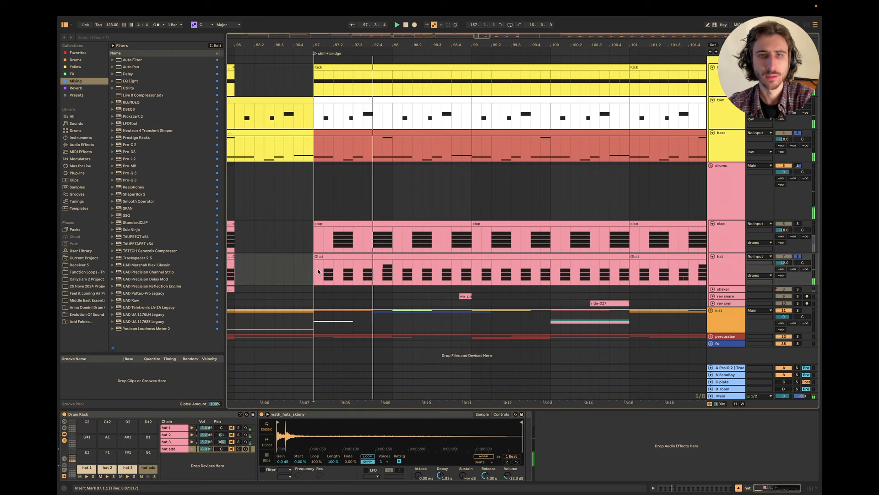
key(space)
Step: Open the hat clip, lower the velocity of the hat add note in its first bar, and return to the device view
double_click(387, 270)
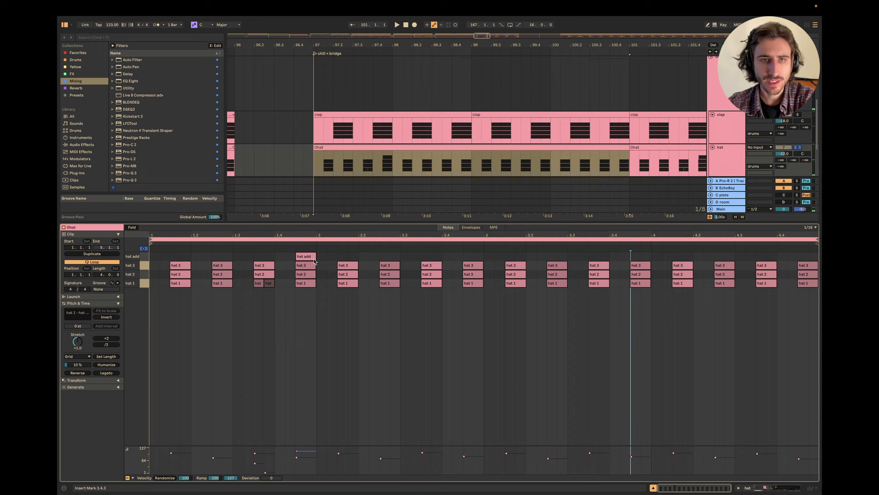
scroll(307, 259, up, 3)
click(302, 257)
scroll(302, 259, up, 3)
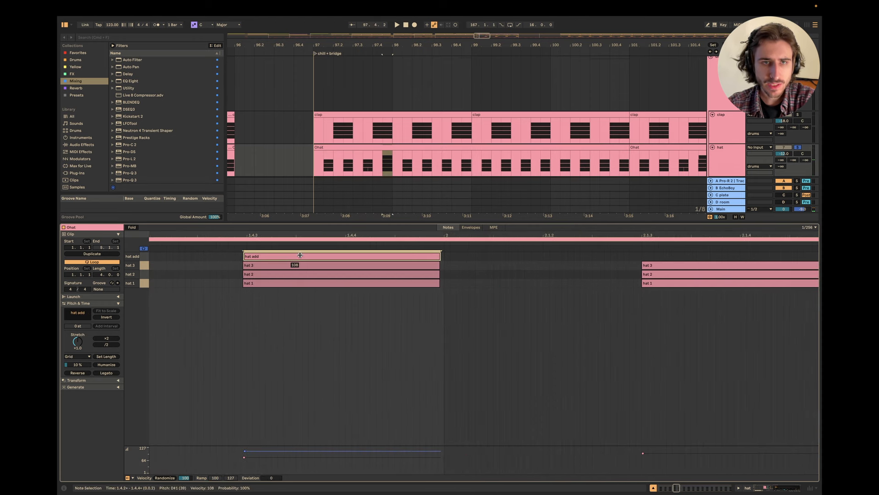
key(Delete)
key(super+z)
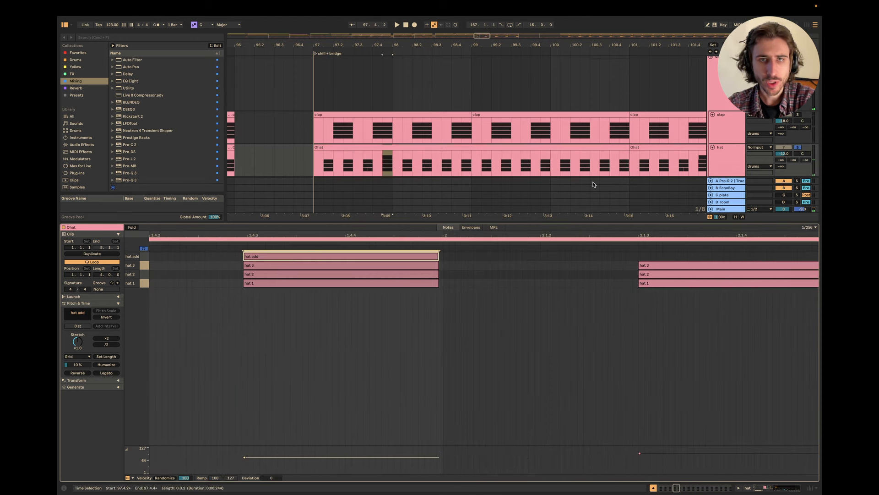
key(shift+Tab)
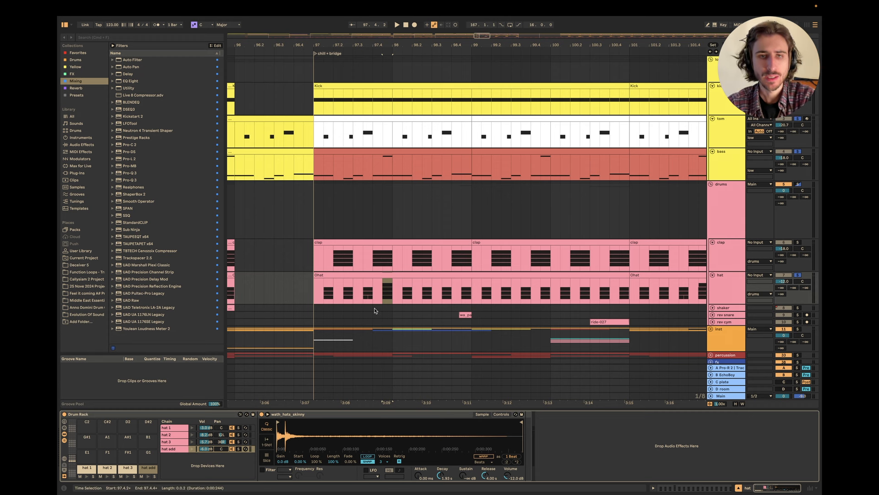
Step: Solo the hat 1 layer in the hat Drum Rack and play it from bar 97
click(316, 293)
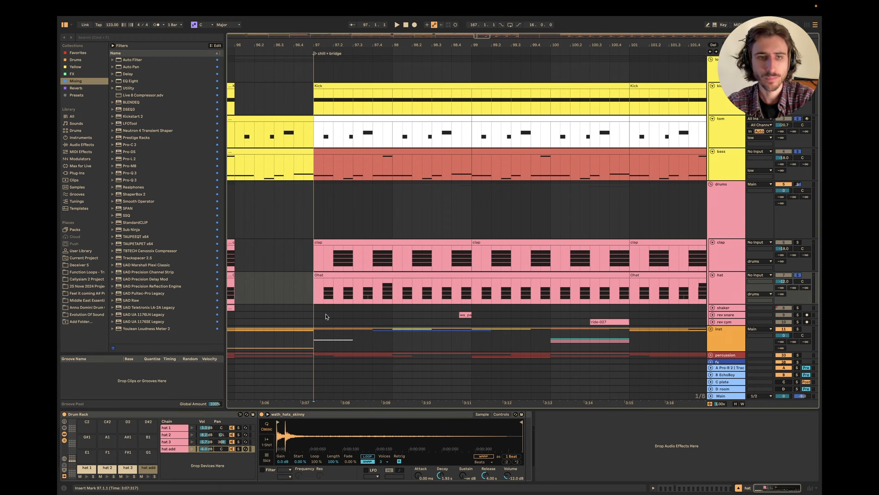
click(237, 430)
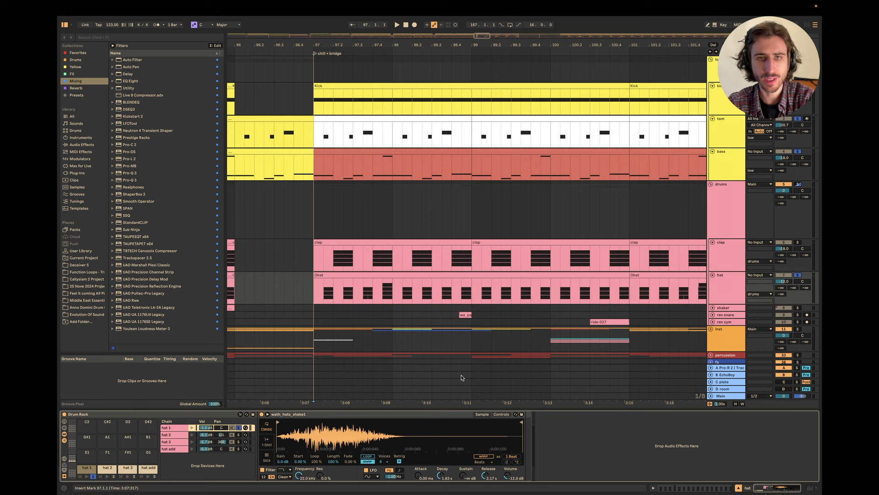
key(space)
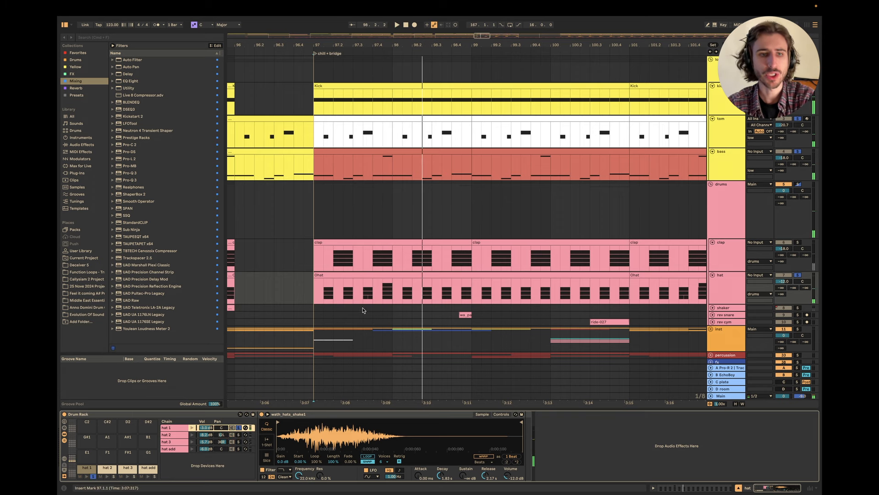
key(space)
key(space)
Step: Open the hat clip, select all hat 1 notes to examine their velocities, and return to the device view
double_click(370, 274)
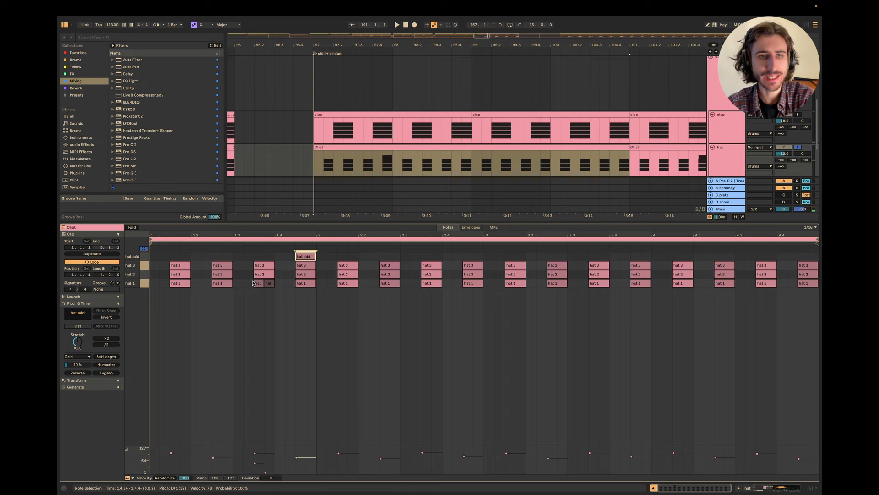
click(146, 283)
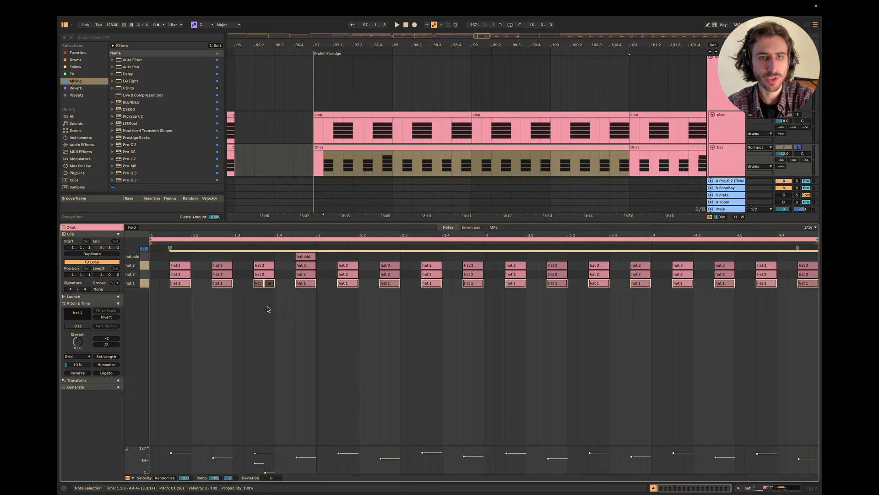
key(shift+Tab)
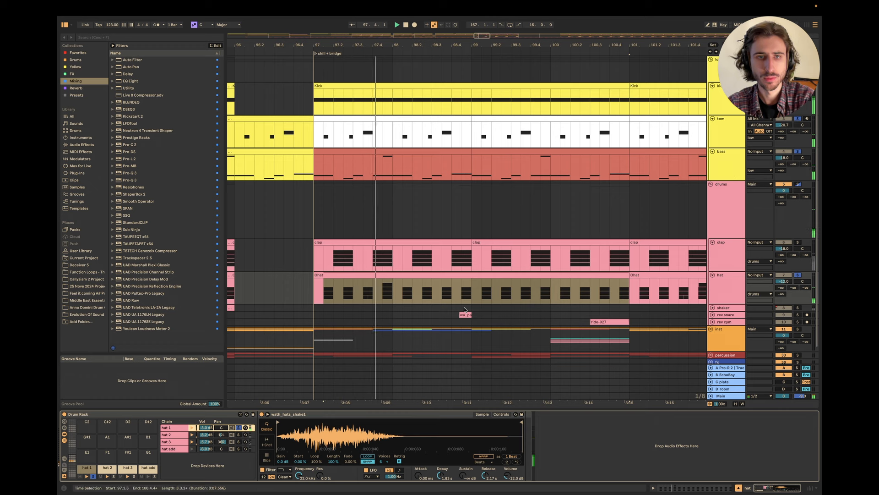
Step: Audition hat 2 and hat 3, combine them with hat 1 from bar 97, and solo the hat add layer
click(239, 435)
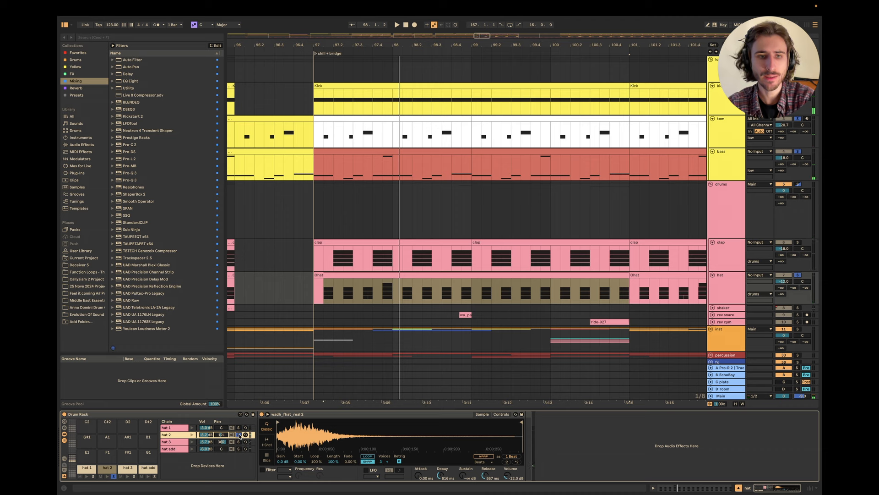
click(238, 441)
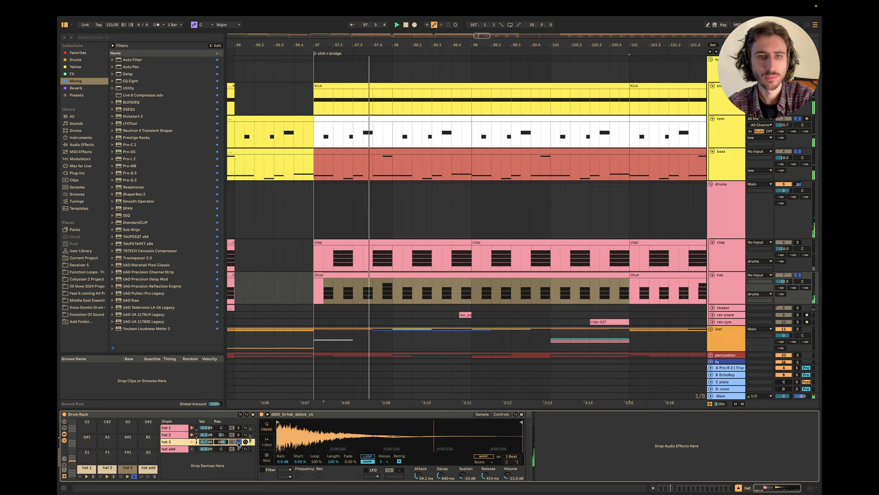
click(239, 435)
click(239, 428)
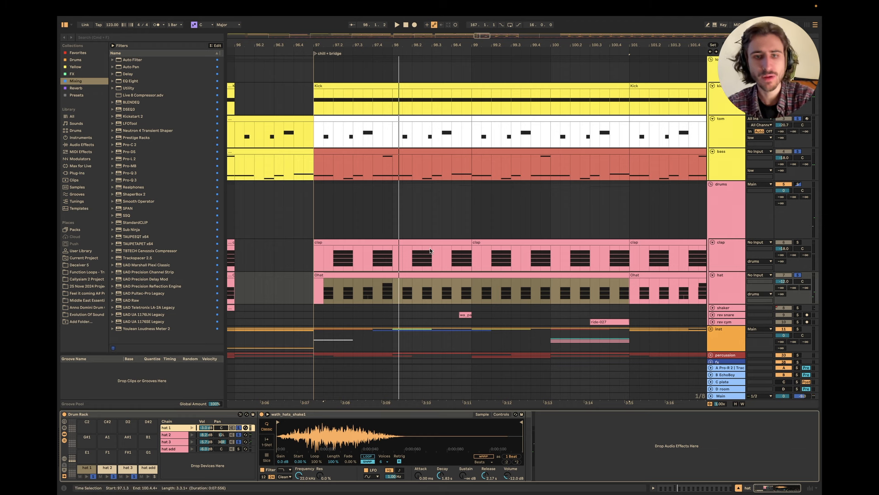
click(310, 294)
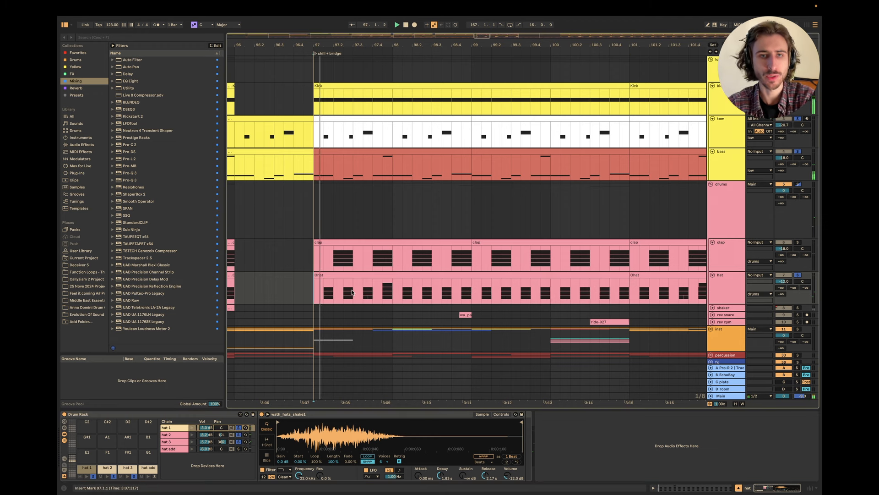
click(239, 448)
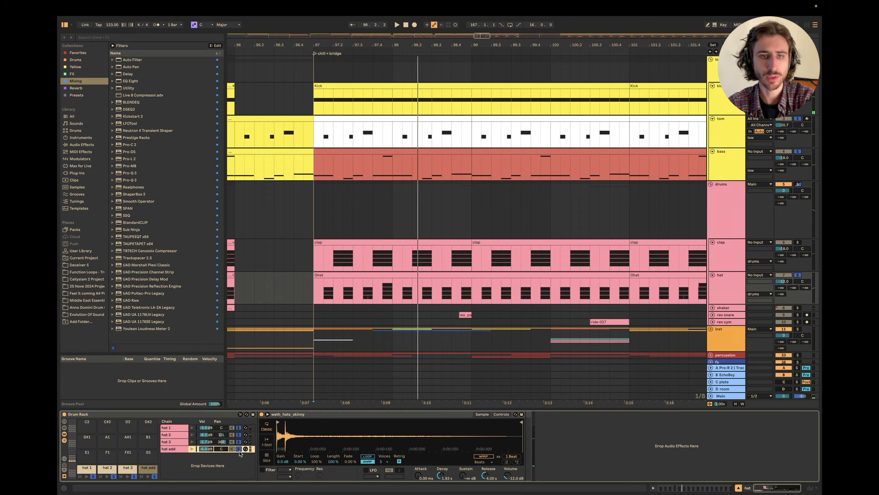
Step: Finish auditioning the hat add layer and solo hat 1, hat 2 and hat 3 together in its place
key(space)
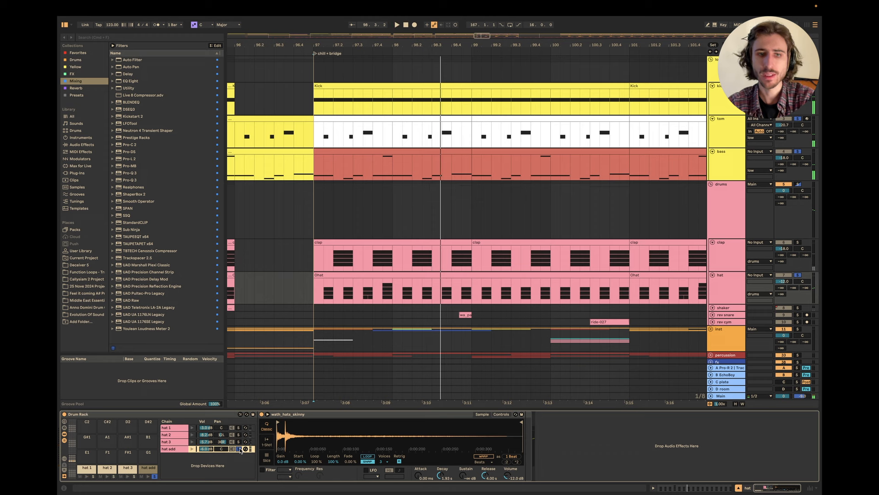
click(239, 428)
click(239, 435)
click(238, 441)
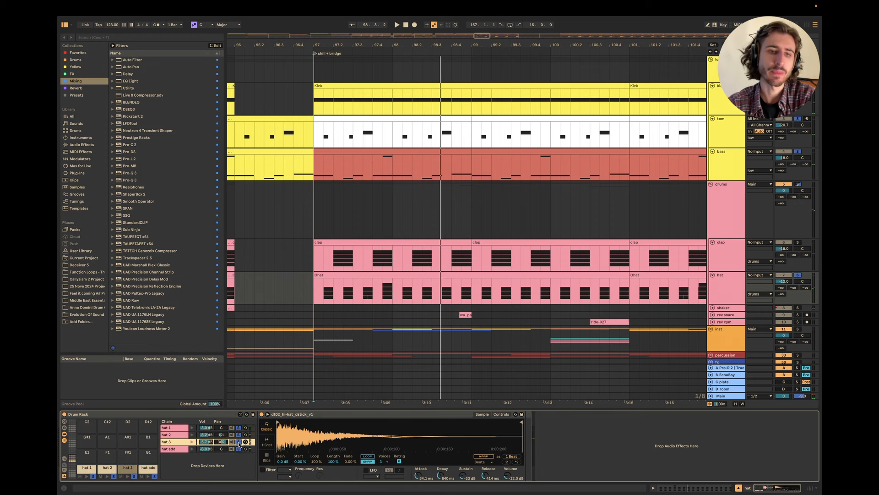
Step: Add the clap track to the soloed tracks and set the playback start to bar 97
scroll(440, 264, right, 3)
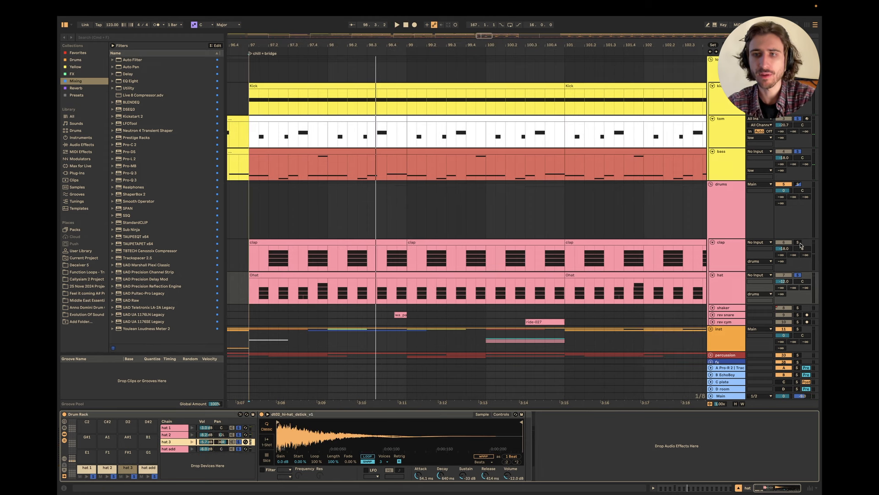
click(798, 242)
scroll(412, 257, down, 3)
click(297, 266)
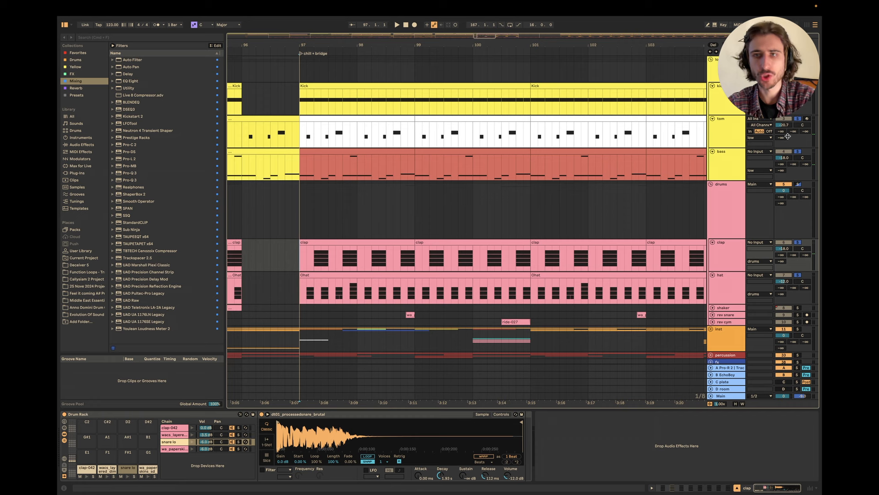
Step: Fold the bass, tom and kick tracks and play the soloed low end and drums from bar 97
click(712, 152)
click(712, 119)
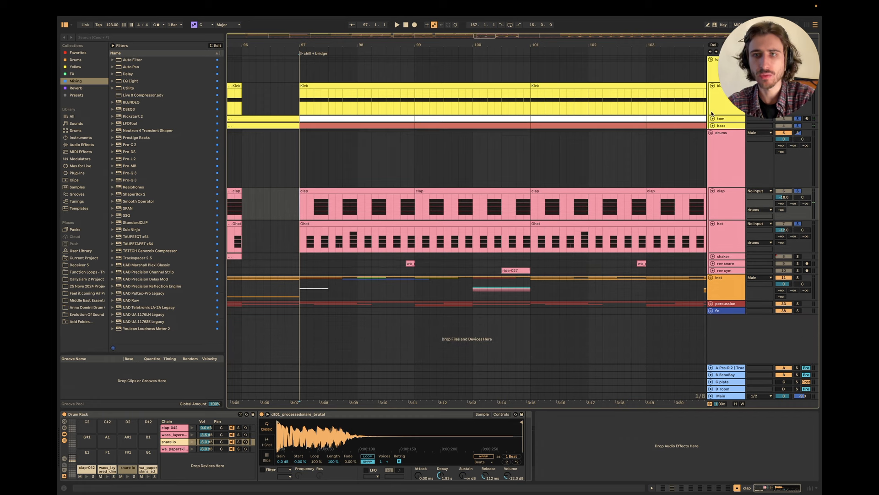
click(712, 86)
click(300, 143)
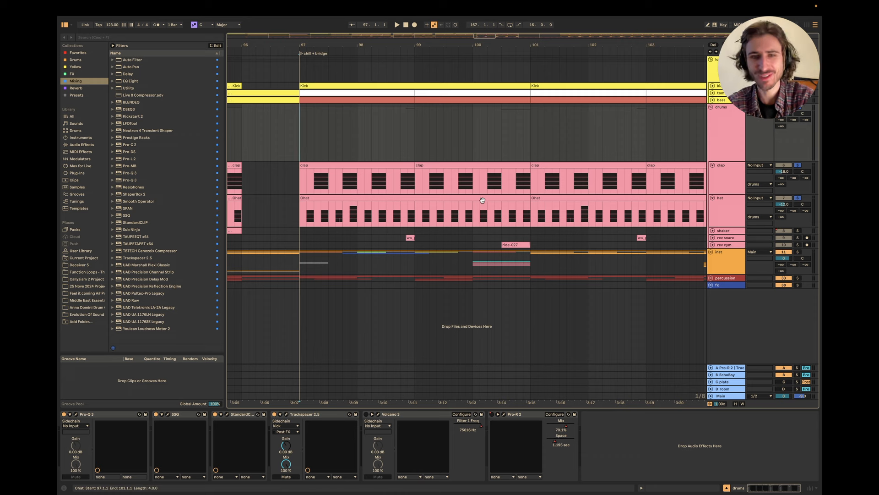
key(space)
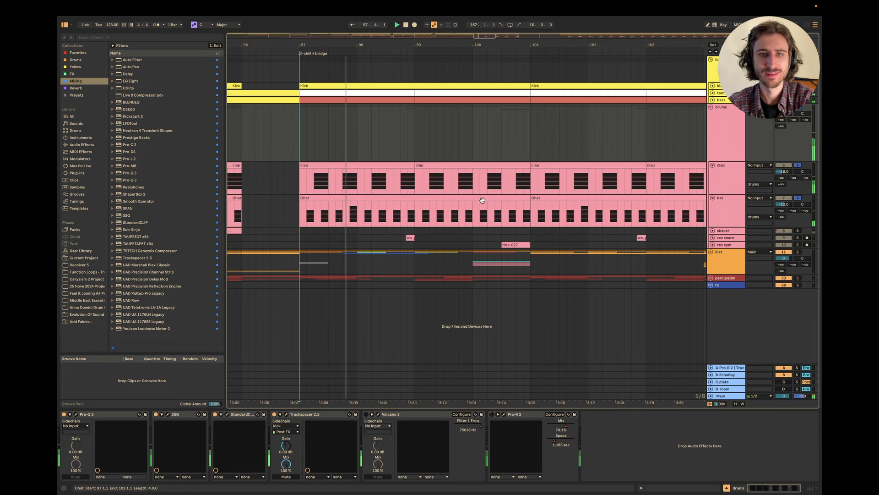
Step: Show the Main track's device chain and replay the soloed tracks from bar 97
click(728, 395)
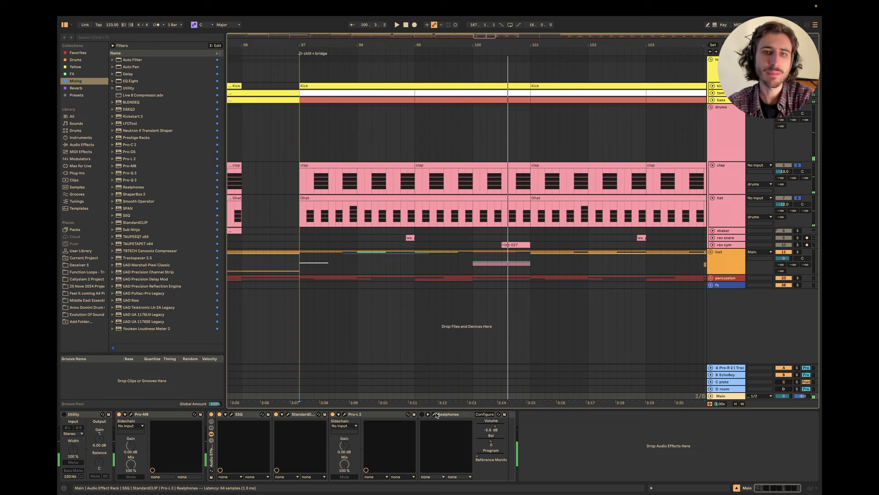
key(space)
key(space)
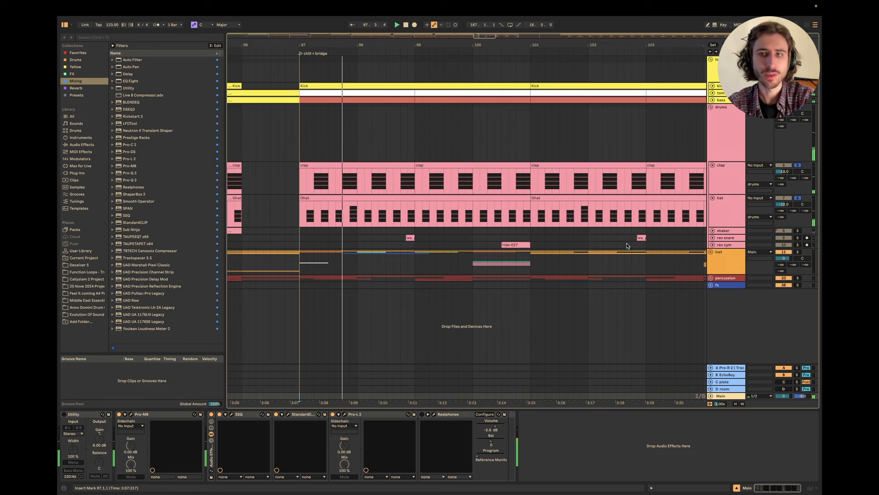
key(space)
Step: Unfold the rev snare track and switch to the Keynote presentation to examine the annotated clips on the Drums slide
click(713, 238)
key(ctrl+Right)
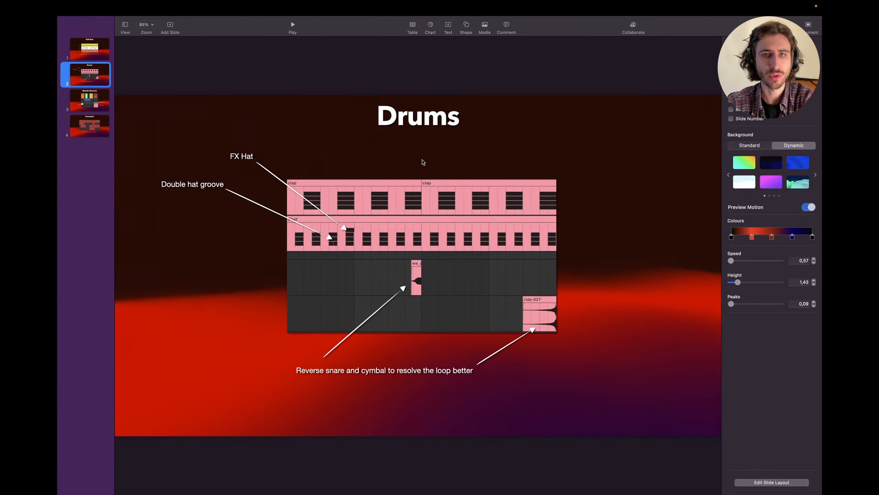
drag(422, 168, 408, 398)
click(480, 329)
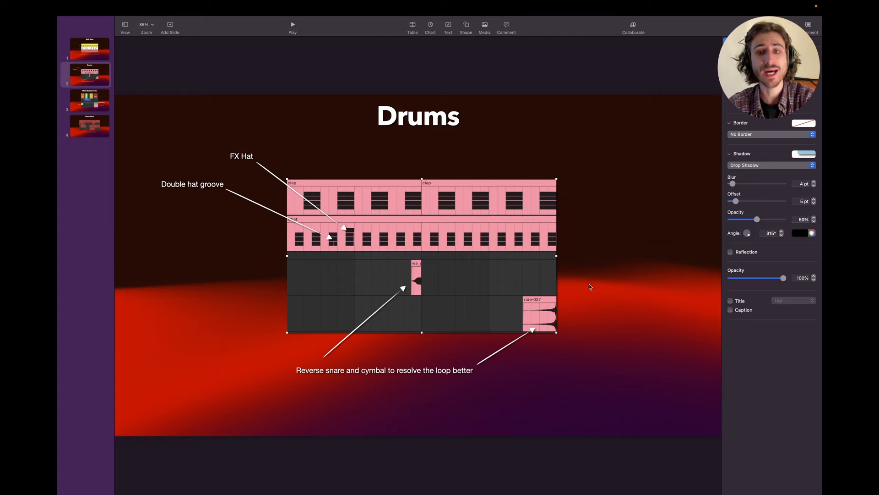
Step: Return to Ableton Live, solo the rev snare and rev cym tracks, and play from bar 97
key(super+Tab)
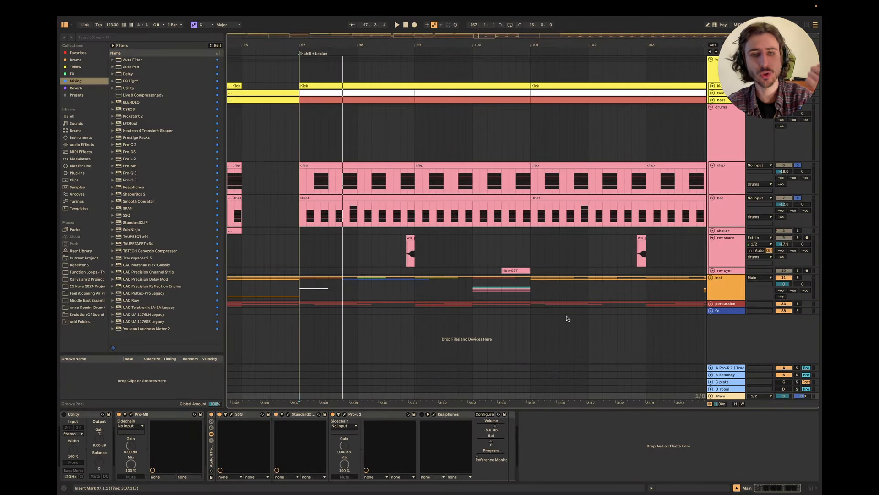
click(797, 239)
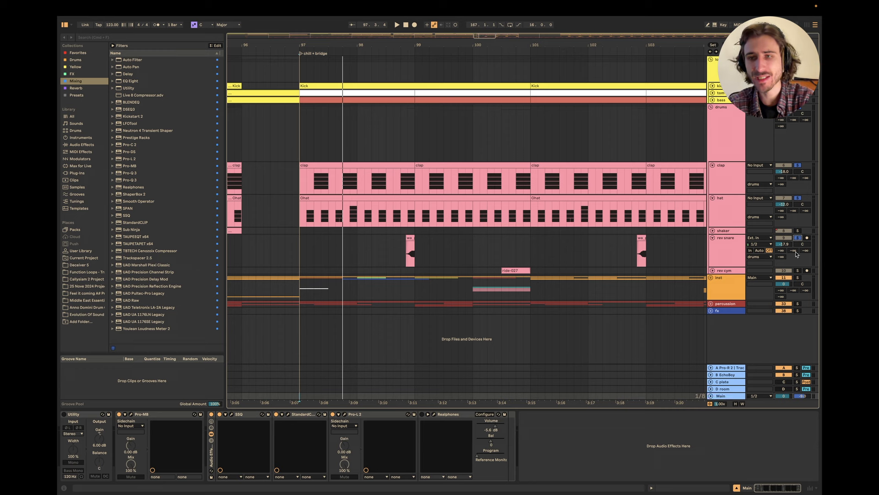
click(290, 245)
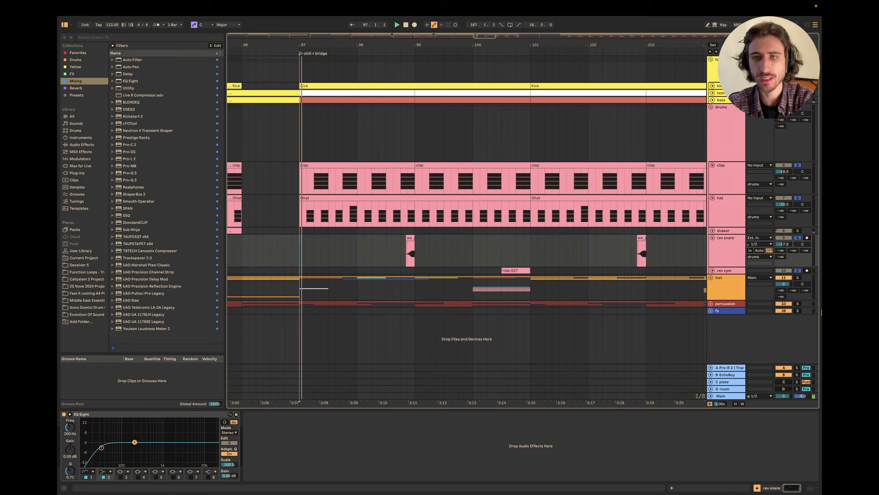
Step: Open Realphones on the Main track, set its environment to Night Club Small, and close the plug-in window
click(721, 396)
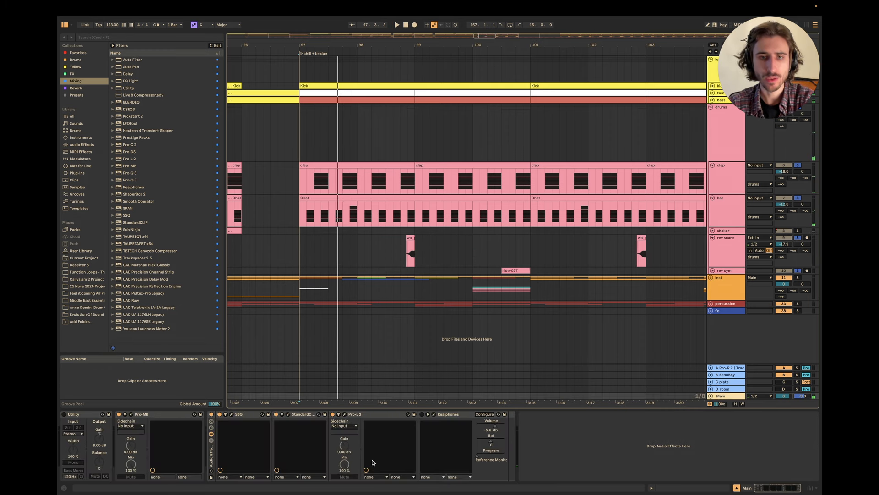
click(434, 414)
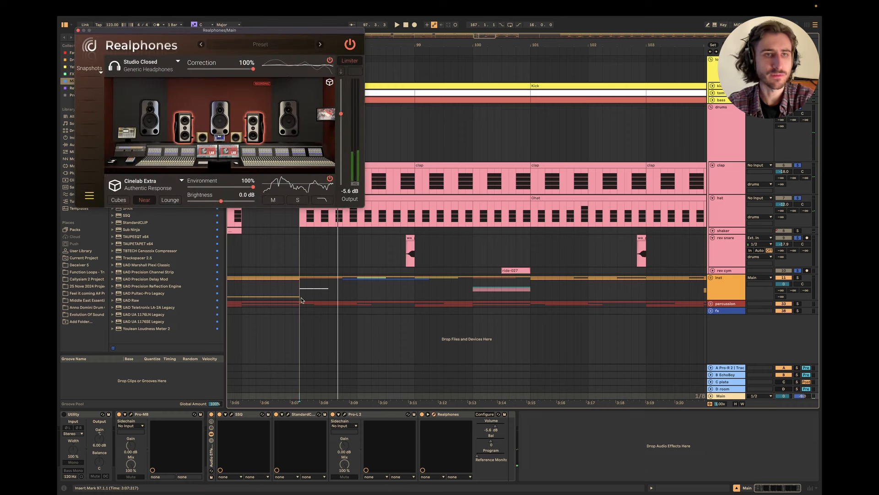
click(164, 183)
click(139, 147)
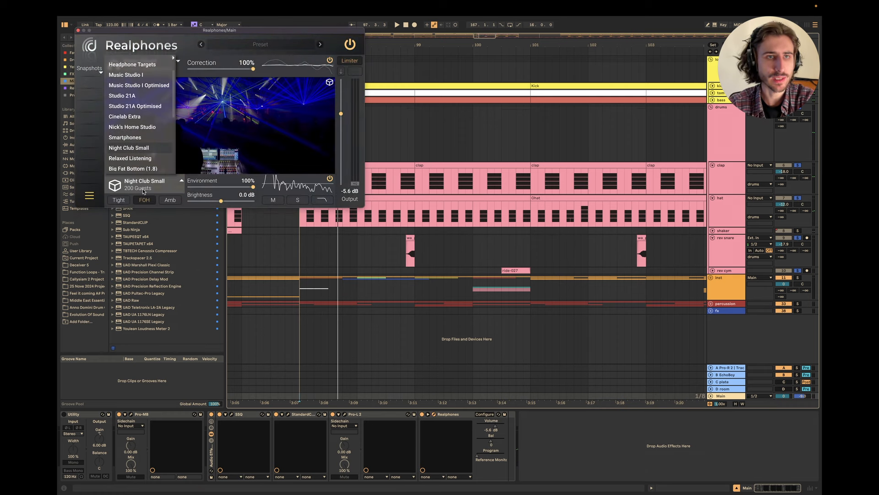
click(78, 30)
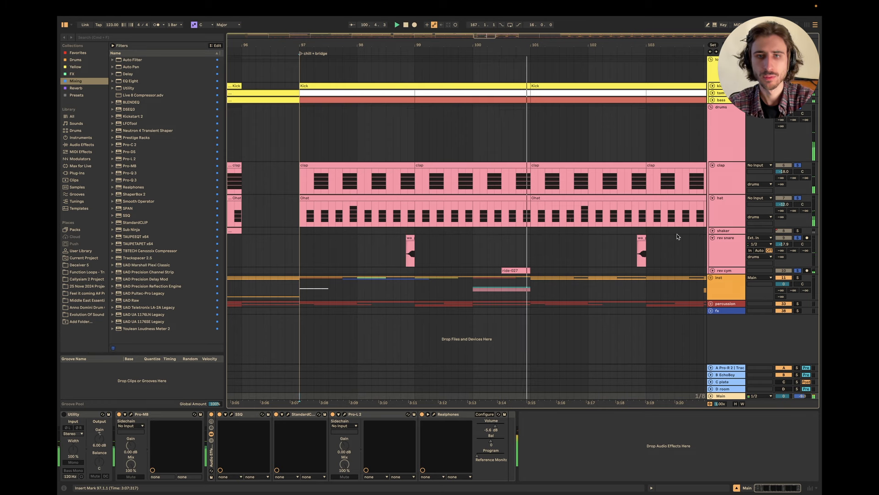
Step: Follow the soloed low end and drums through the chill + bridge section, examining where the reverse snare and ride clips repeat
key(minus)
scroll(677, 234, down, 3)
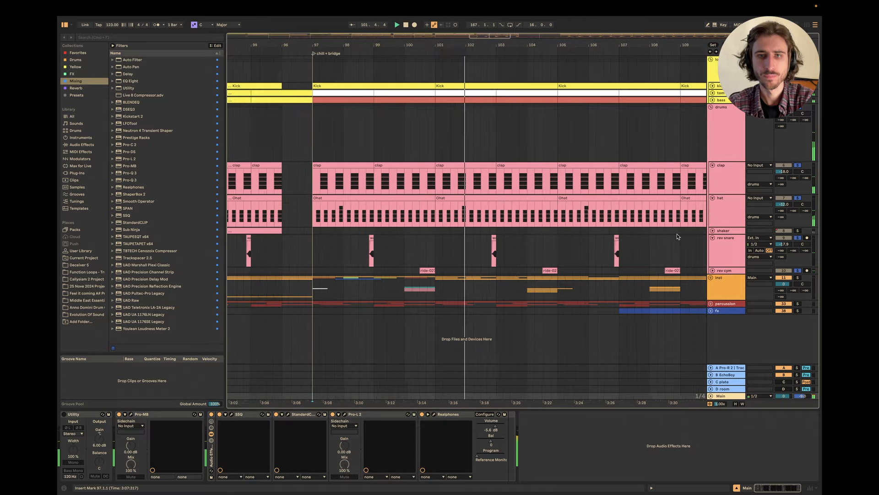
scroll(677, 235, right, 3)
scroll(677, 234, left, 1)
scroll(569, 250, left, 1)
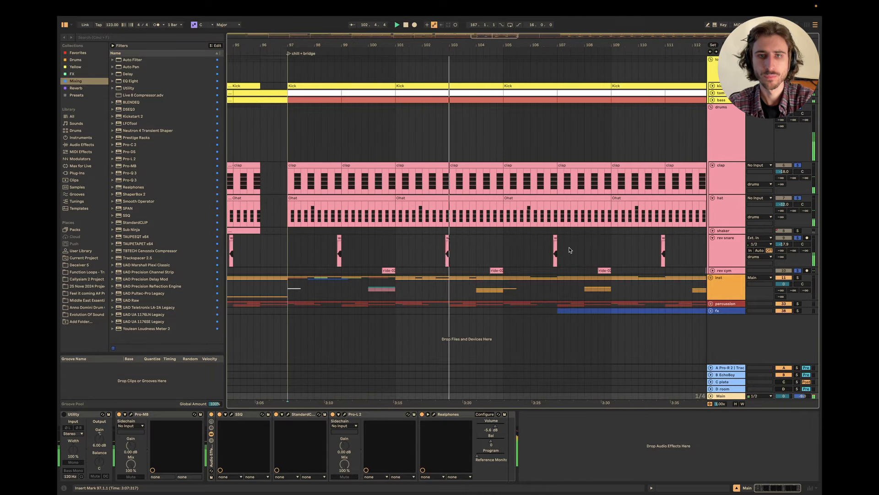
click(513, 89)
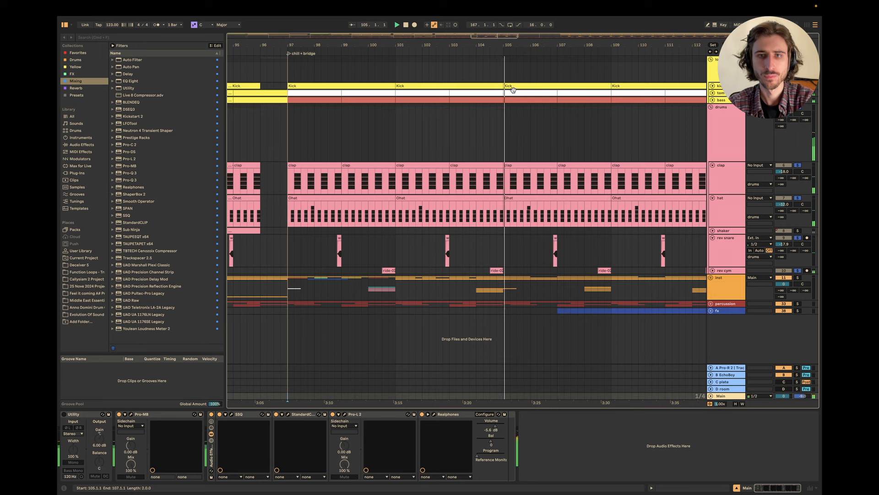
scroll(528, 136, down, 1)
click(537, 164)
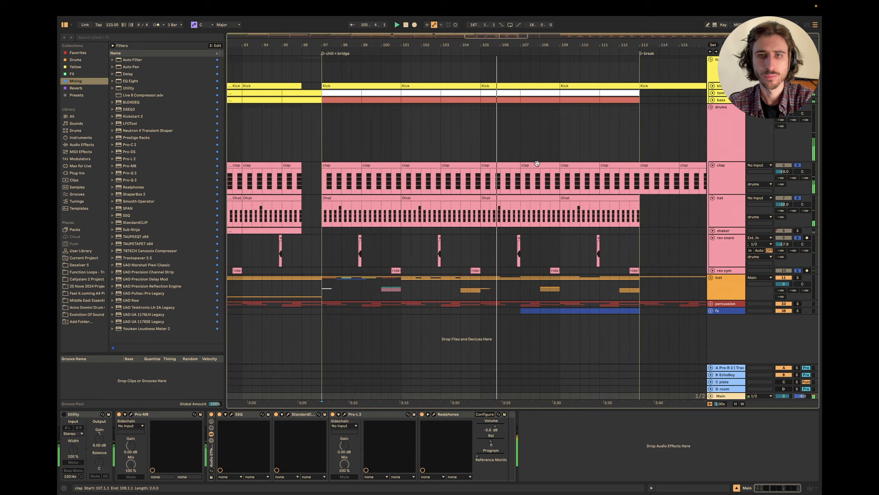
Step: Solo the shaker track, inspect its Shimmer Shake Strike 2 pattern in Kontakt, and restore the compact device view
click(798, 231)
click(728, 231)
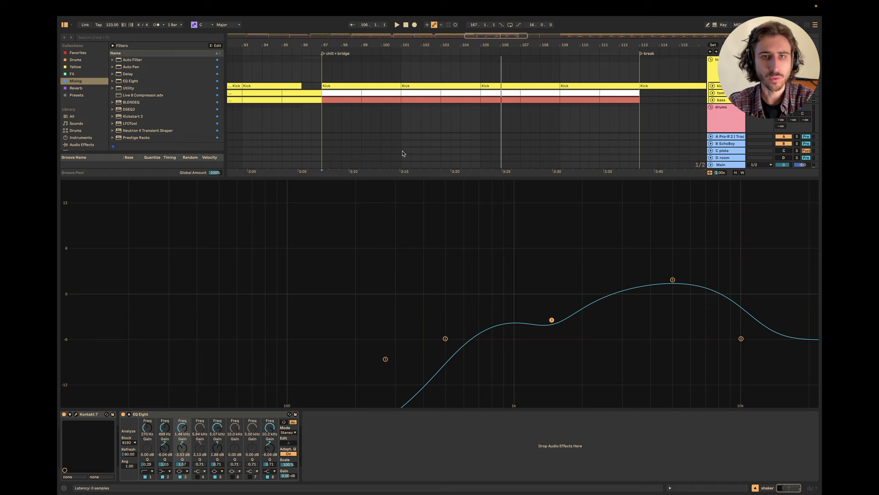
click(76, 414)
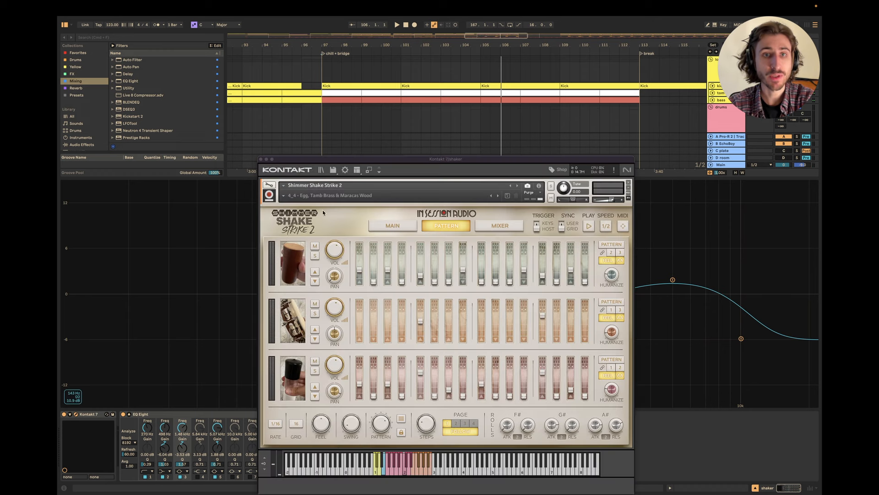
click(261, 160)
click(76, 414)
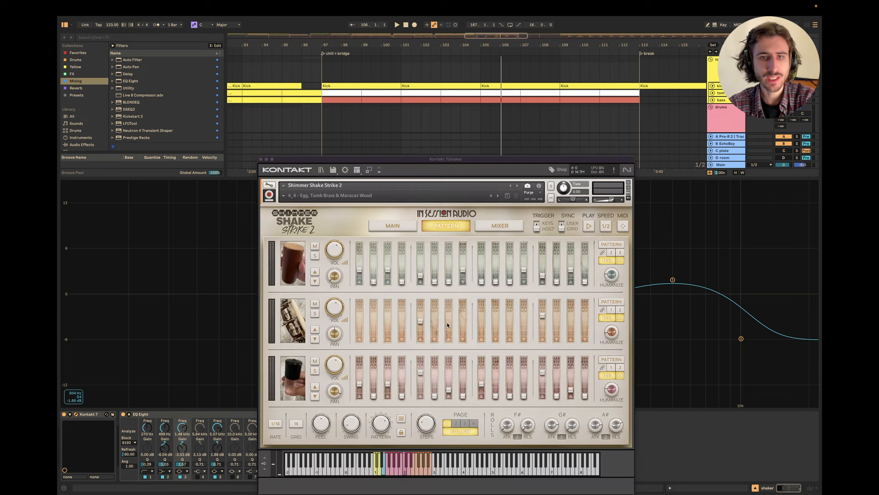
click(261, 160)
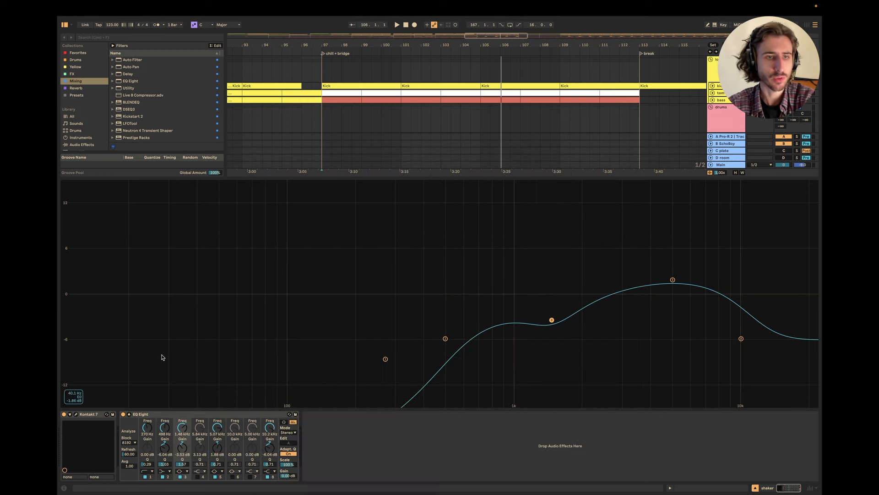
click(71, 415)
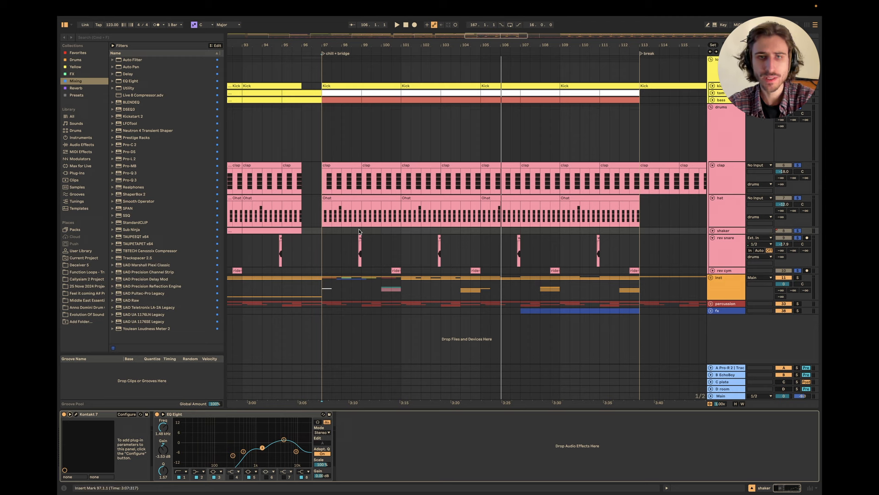
Step: Play the soloed drums from bar 97 and fold the hat, clap and rev snare tracks
click(322, 217)
key(space)
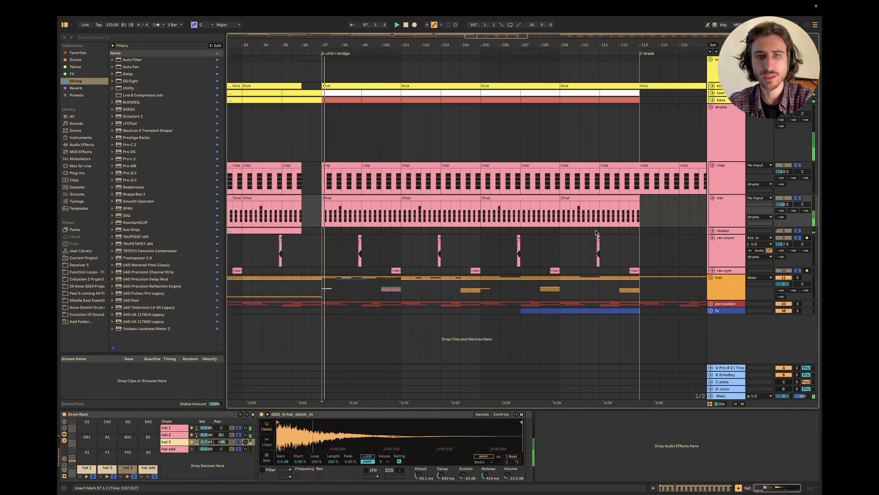
click(712, 197)
key(space)
key(space)
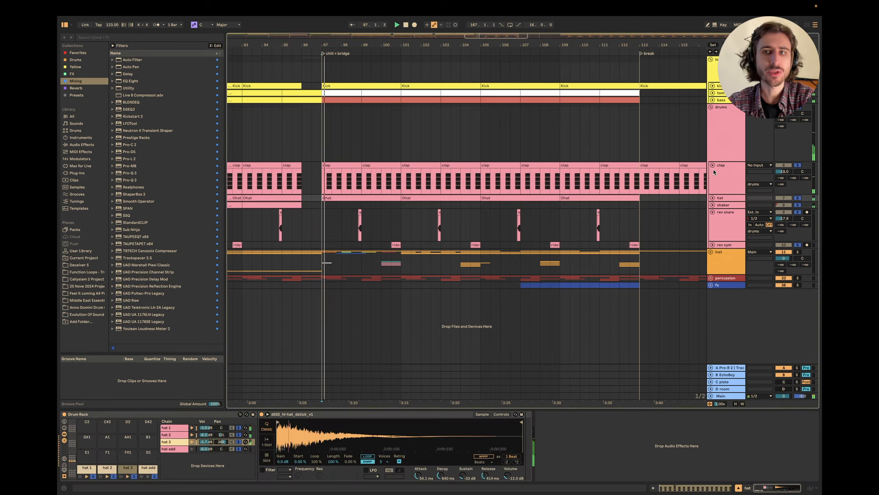
click(713, 165)
click(712, 186)
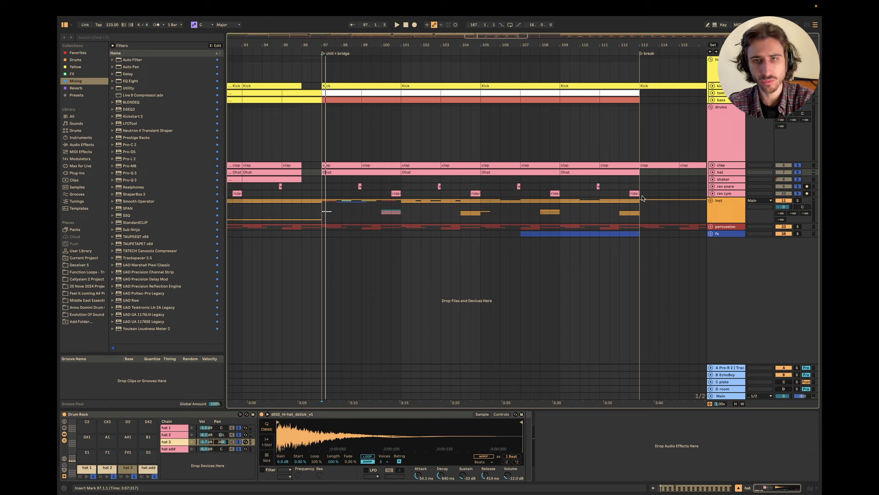
Step: Play from bar 97, unfold the rev snare track and lower its volume to -21.0 dB
key(space)
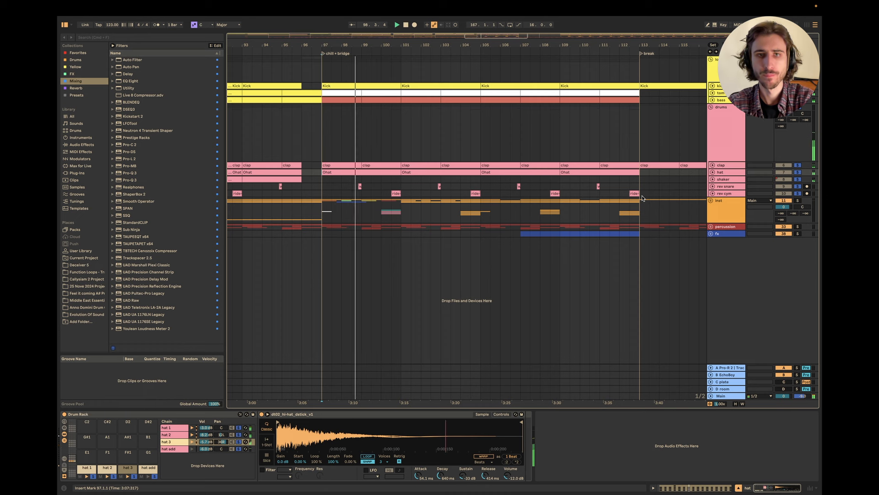
click(712, 186)
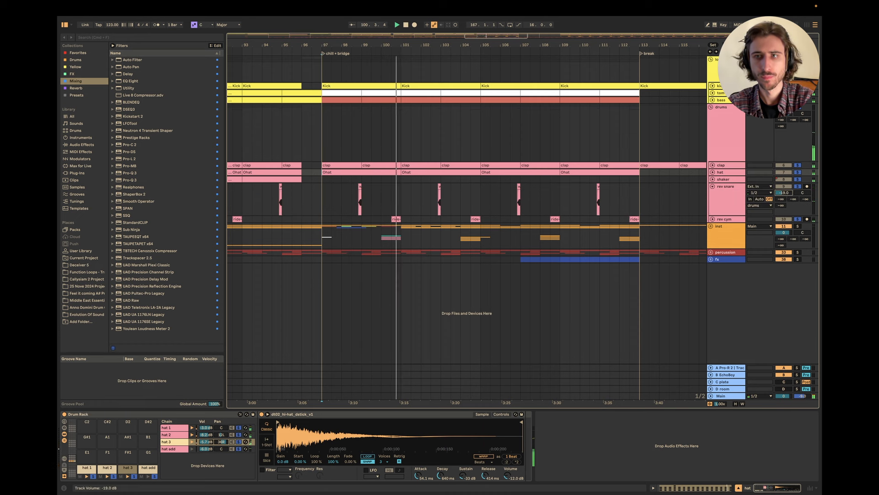
drag(784, 192, 784, 206)
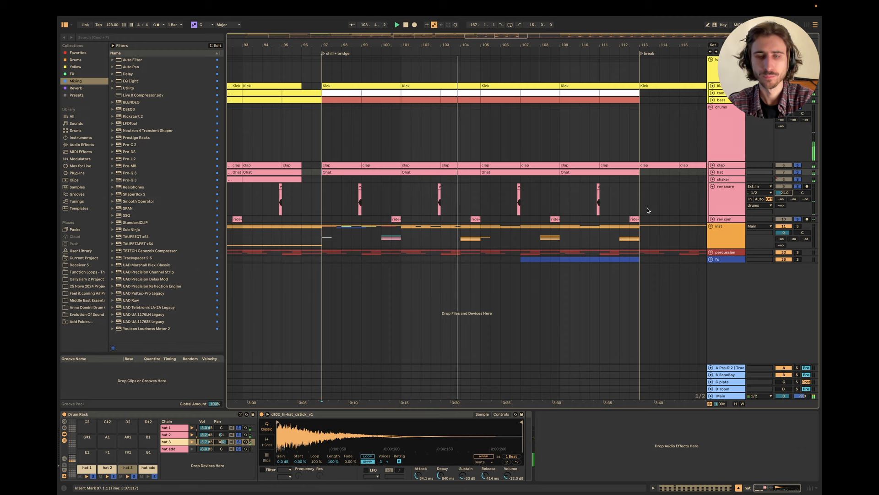
Step: Fold the rev snare track, the drums group and the low-end group
click(712, 187)
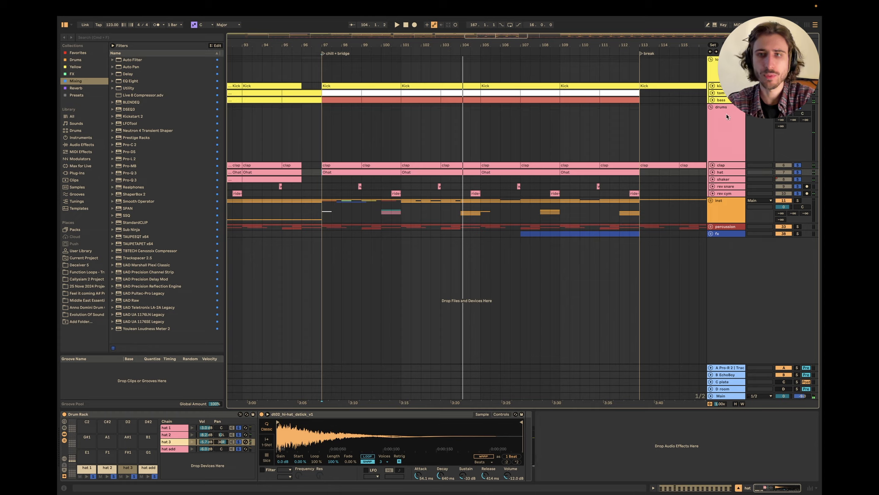
click(711, 106)
click(711, 60)
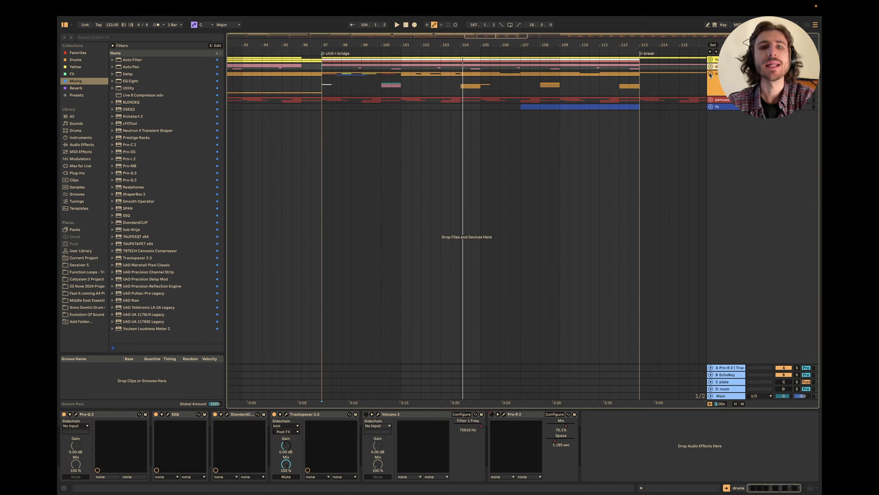
Step: Unfold the inst group and bring up the Melodic Elements slide in Keynote
click(711, 74)
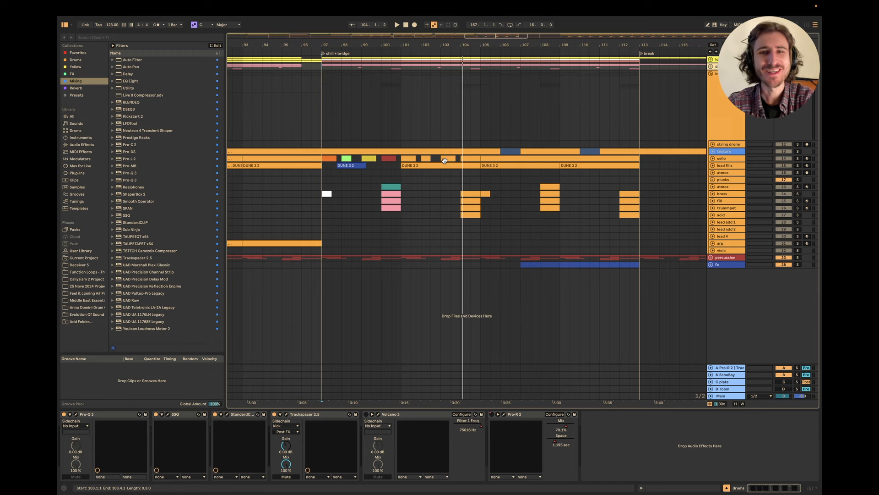
scroll(368, 200, up, 3)
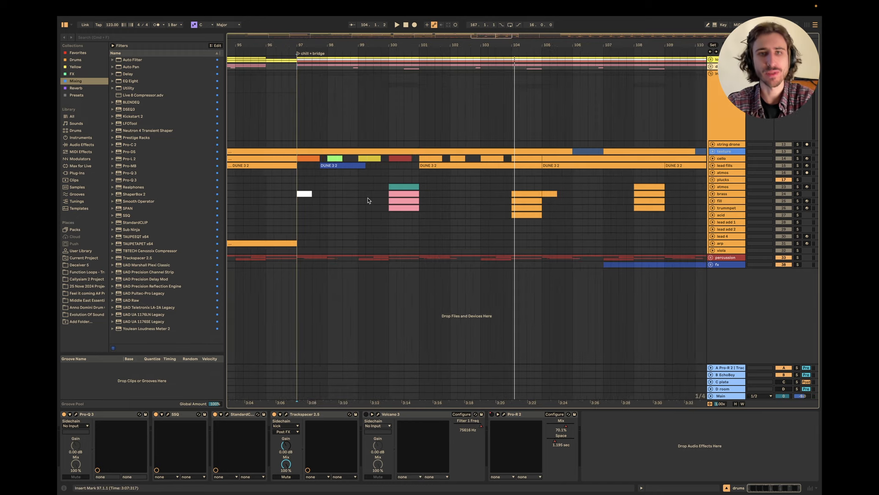
key(super+Tab)
click(90, 75)
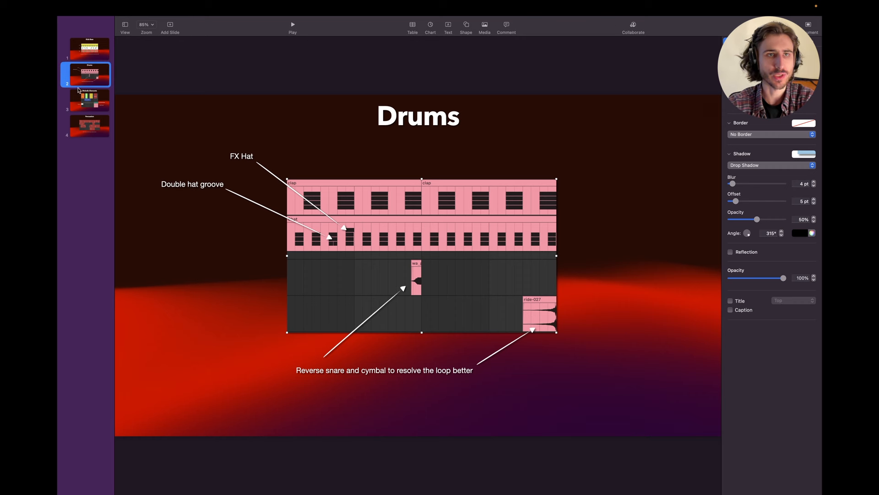
click(83, 94)
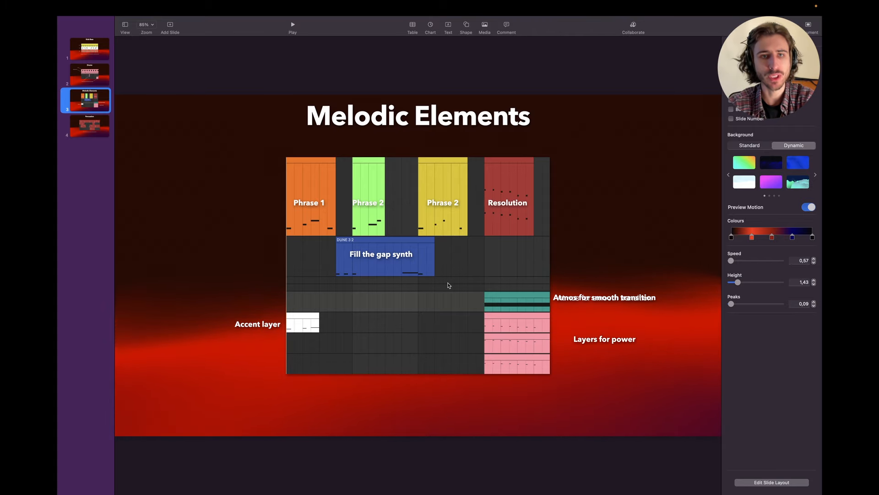
Step: Return to Ableton Live, solo the cello track and check its Stradivari Cello instrument in Kontakt 7
key(super+Tab)
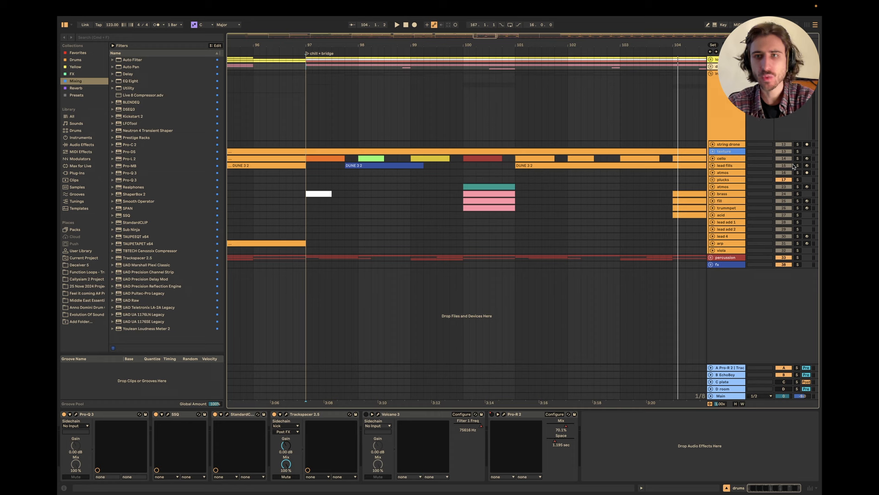
click(729, 158)
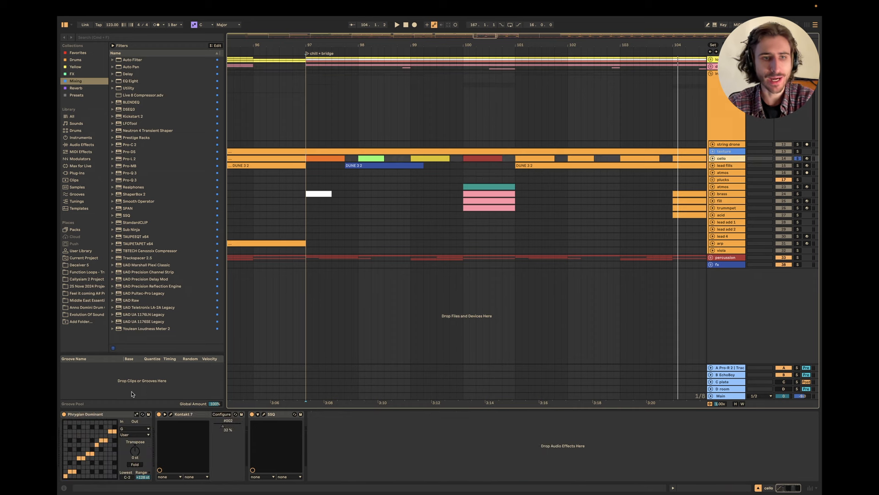
click(172, 414)
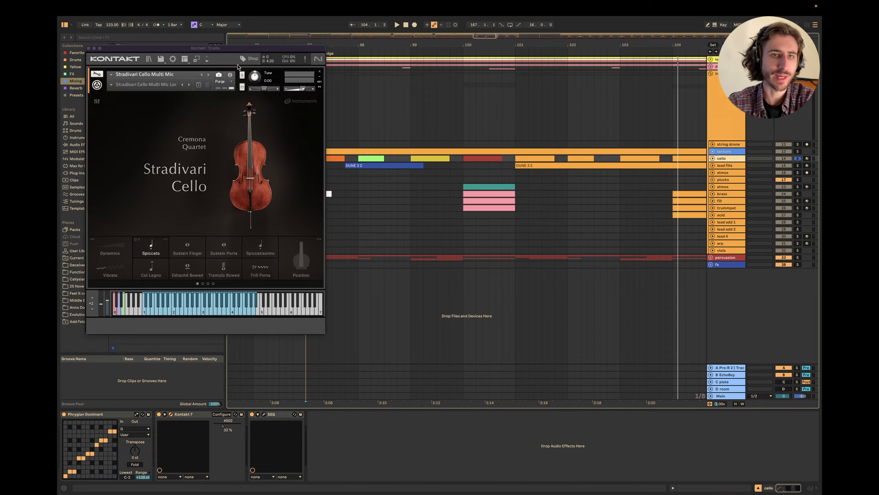
click(89, 49)
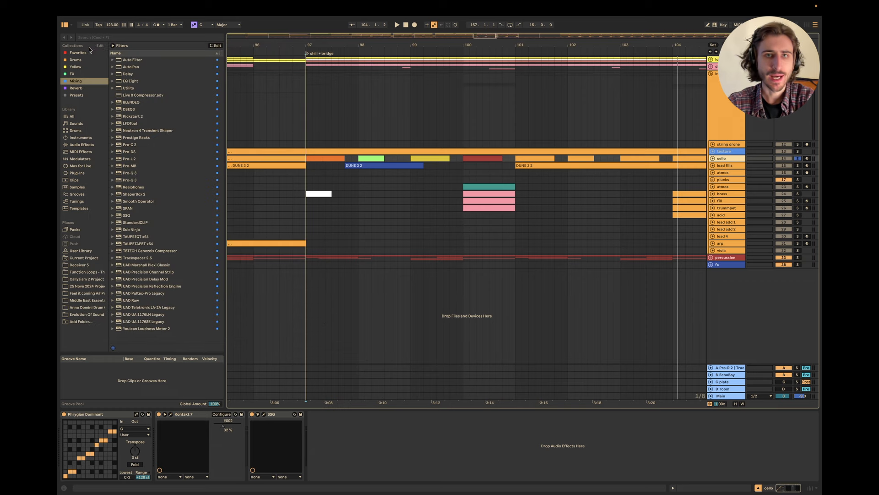
Step: Play the soloed cello briefly from bar 97 and unfold its track
click(800, 152)
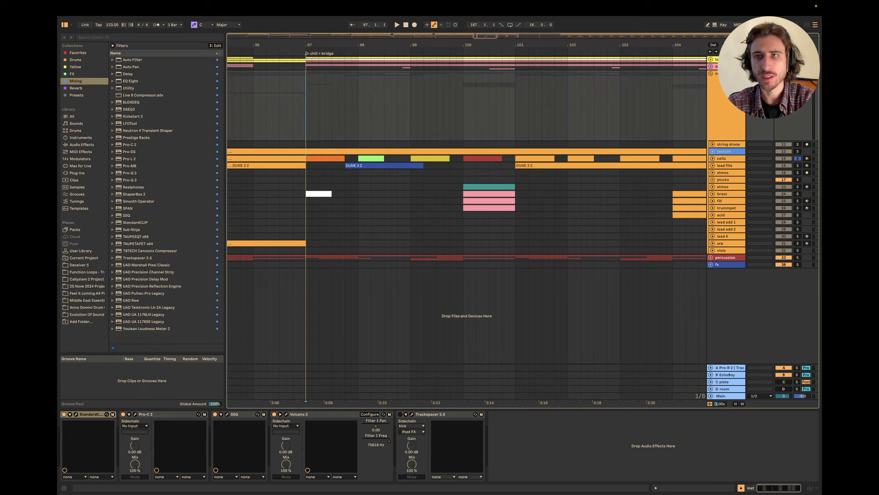
key(space)
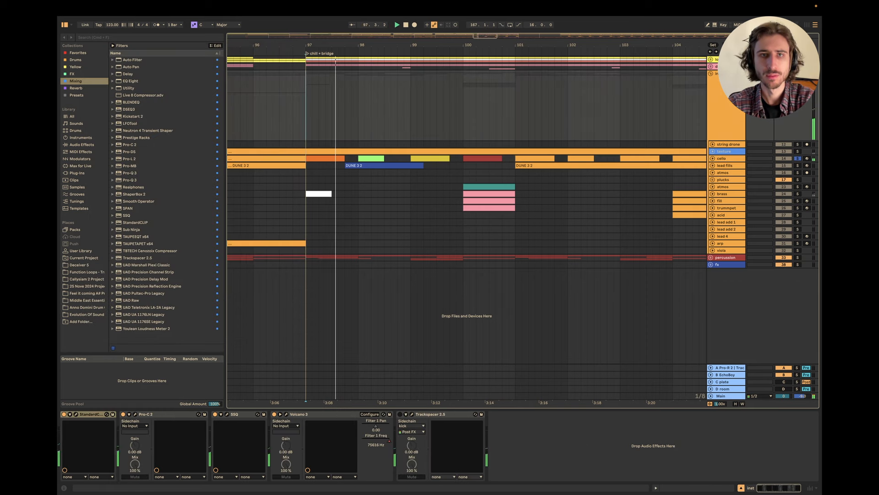
key(space)
click(712, 158)
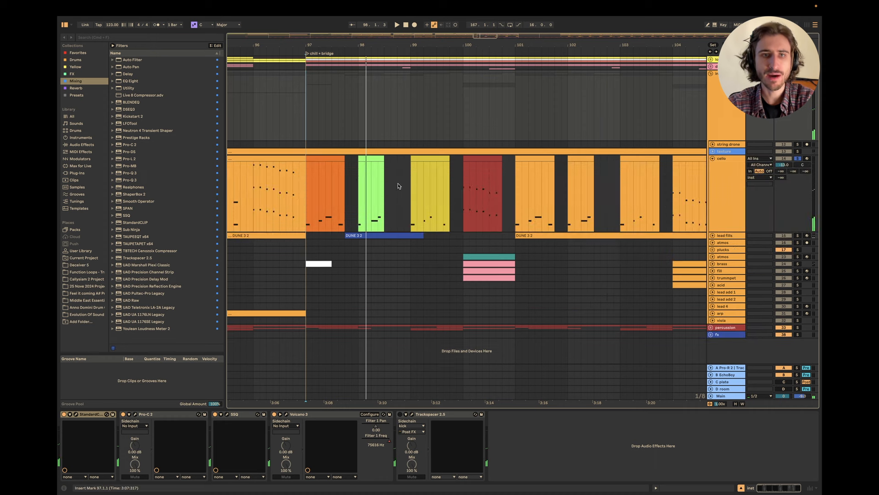
Step: Go through the cello's orange, green, yellow and dark red phrase clips by selecting each one from bar 97 to bar 100
scroll(387, 180, up, 3)
shift+click(339, 194)
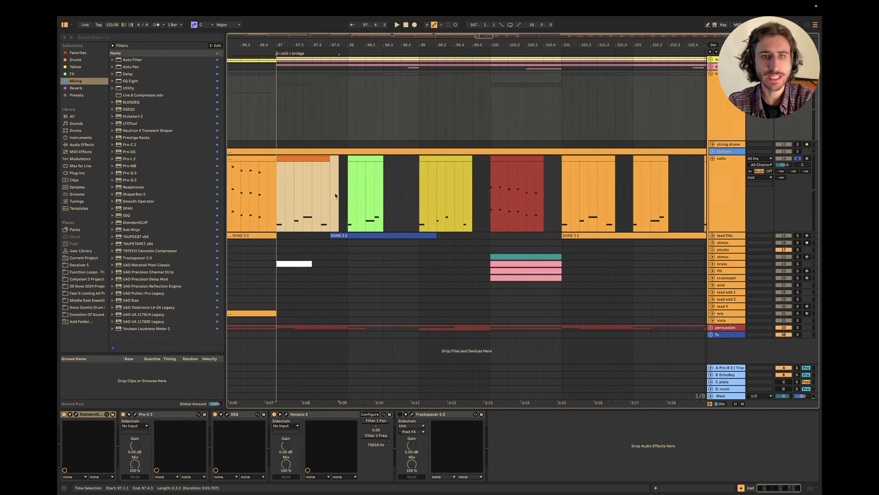
click(333, 194)
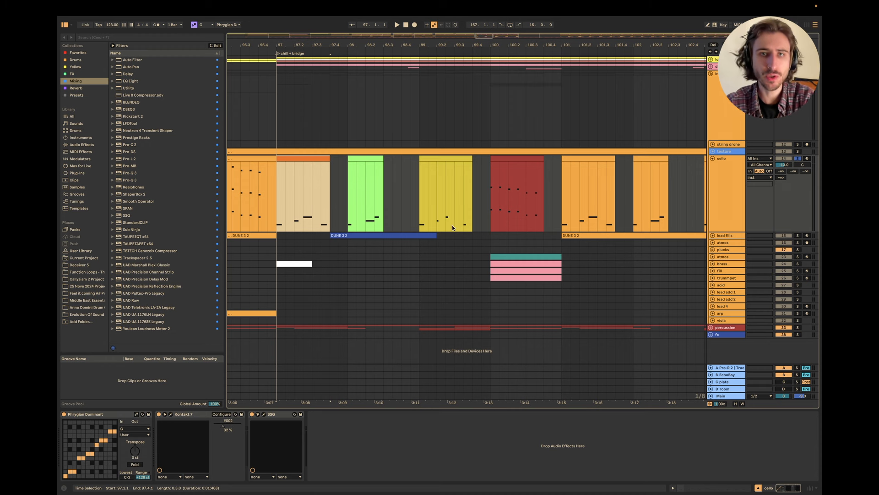
click(410, 200)
click(290, 158)
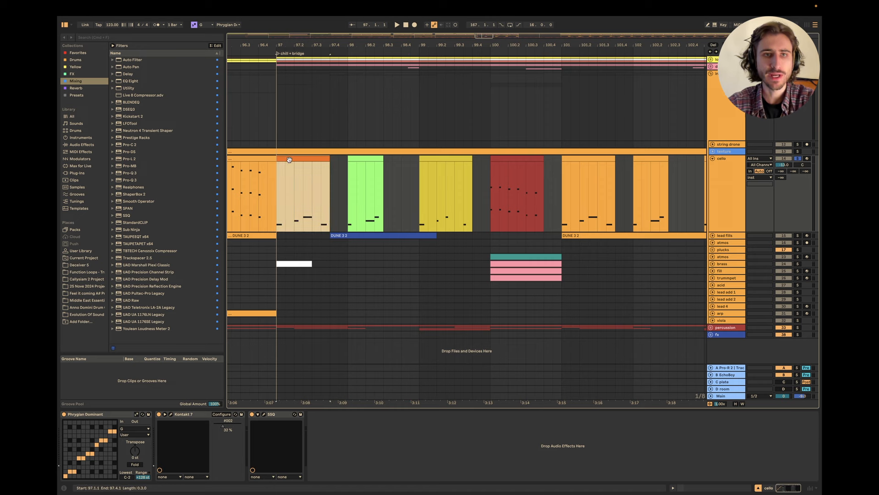
click(366, 160)
click(437, 160)
click(511, 159)
Step: Switch to Keynote and change the label on the yellow block of the Melodic Elements slide to Phrase 3
key(super+Tab)
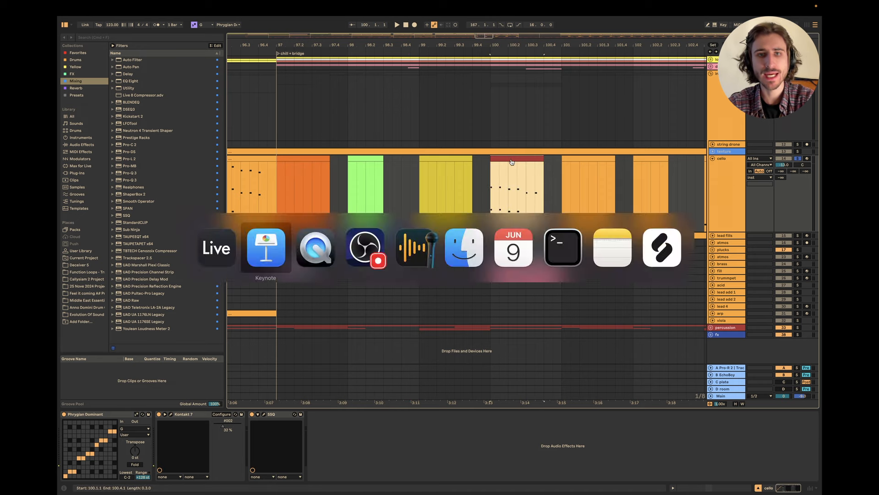
click(313, 179)
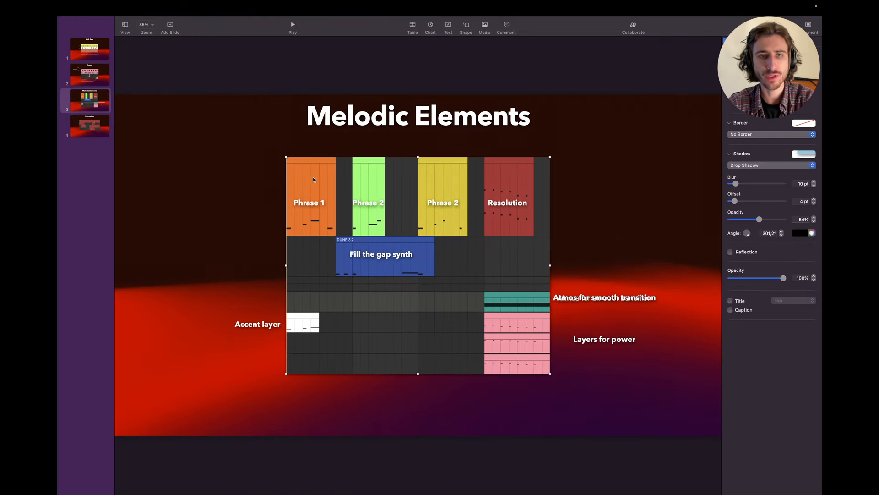
click(457, 202)
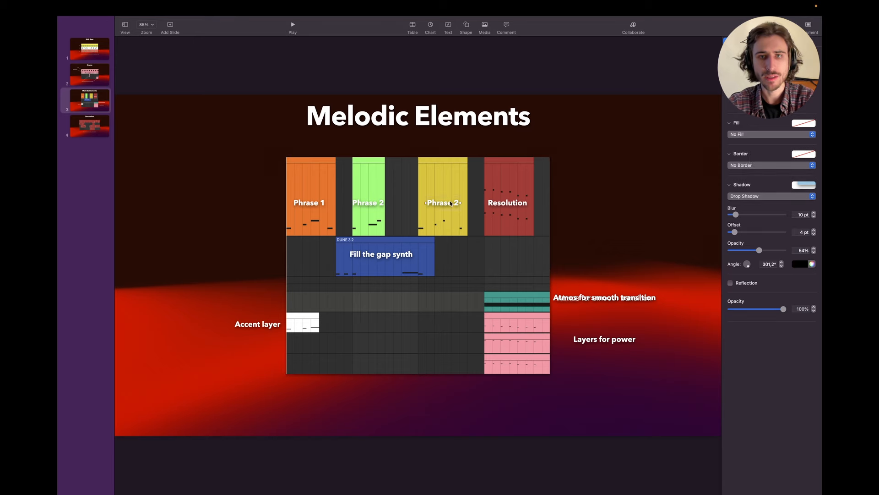
key(BackSpace)
text(3)
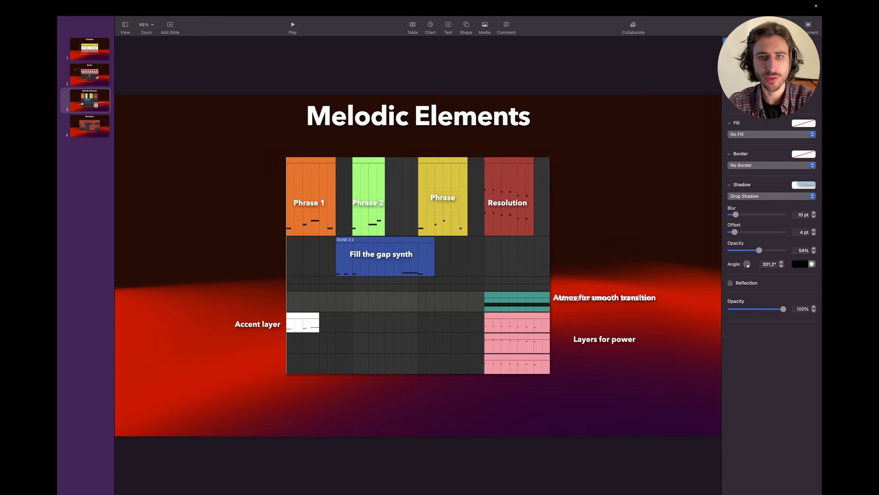
key(BackSpace)
text(3)
click(585, 222)
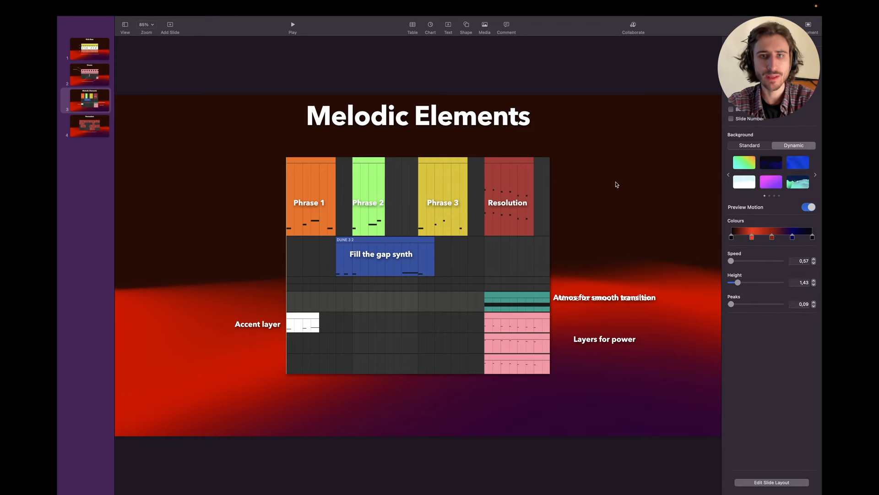
Step: Return to Ableton Live and listen to the four soloed cello phrases from bar 97
key(ctrl+Left)
click(278, 200)
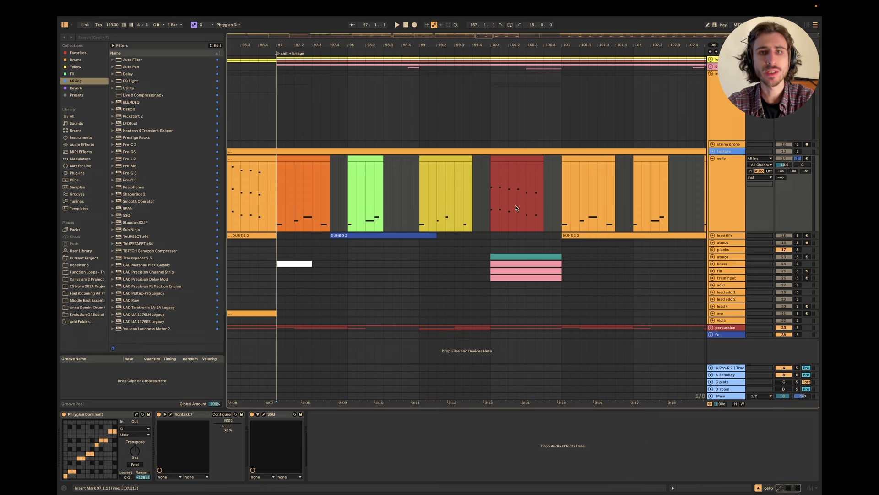
click(509, 162)
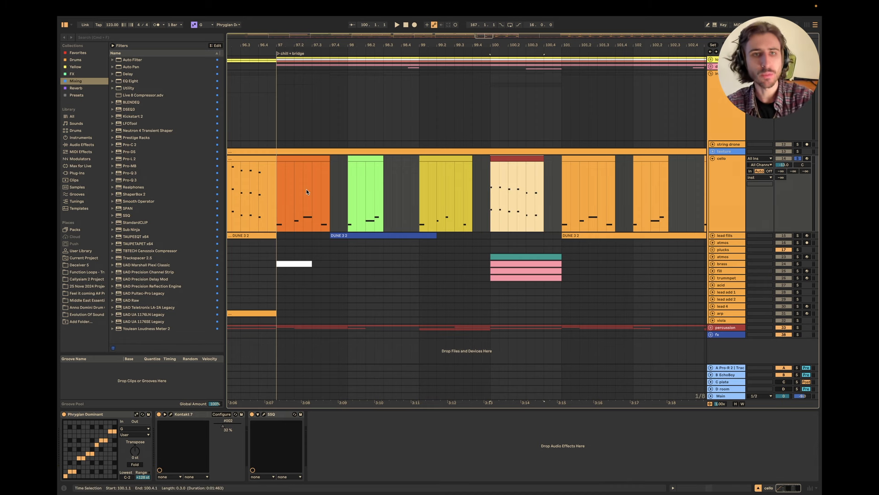
click(276, 183)
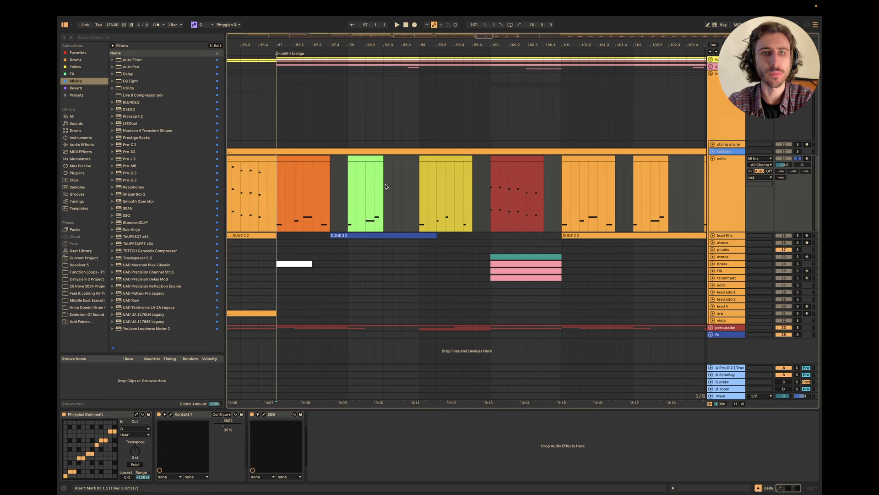
key(space)
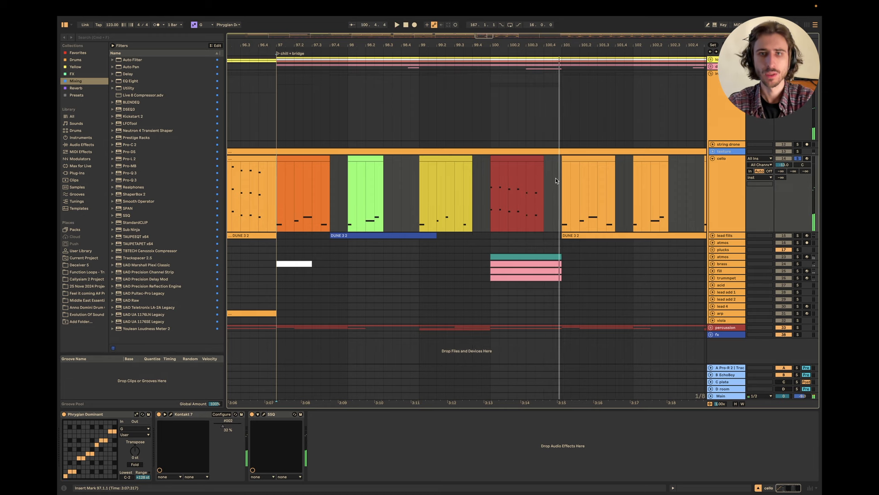
key(space)
Step: Replay the cello from bar 97 and extend the dark red clip's end to bar 101
key(space)
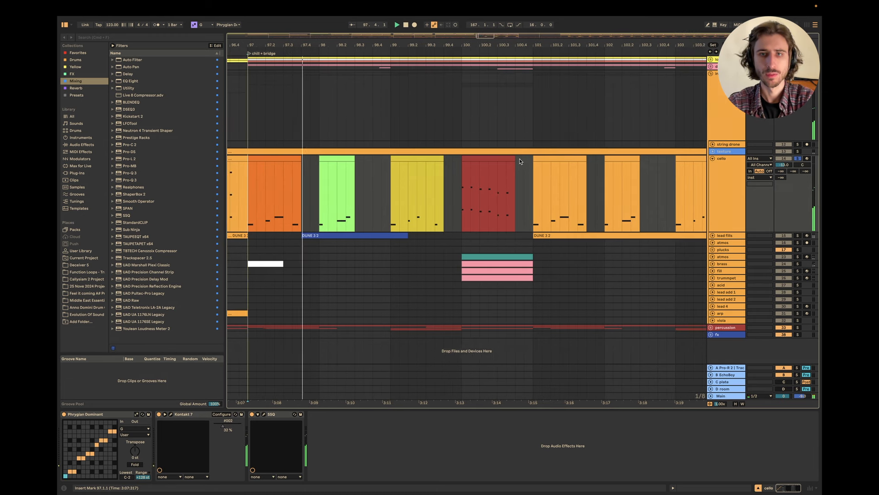
drag(516, 158, 530, 157)
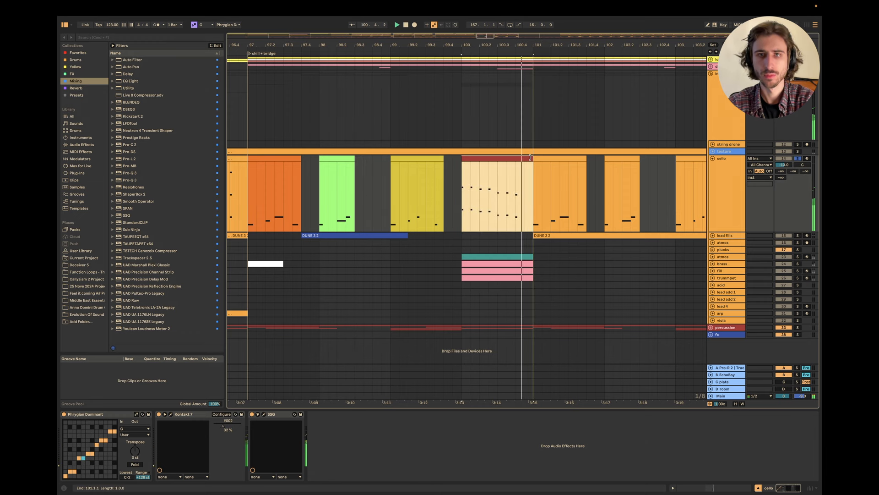
scroll(530, 159, down, 4)
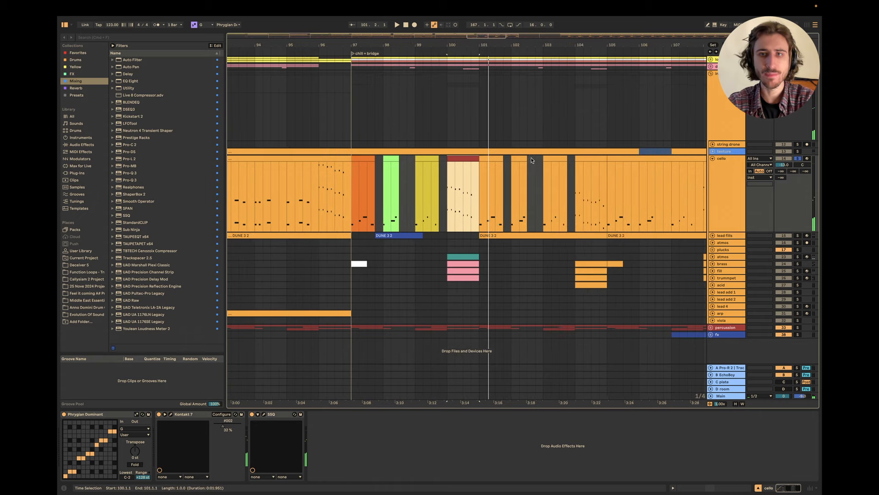
click(586, 201)
key(space)
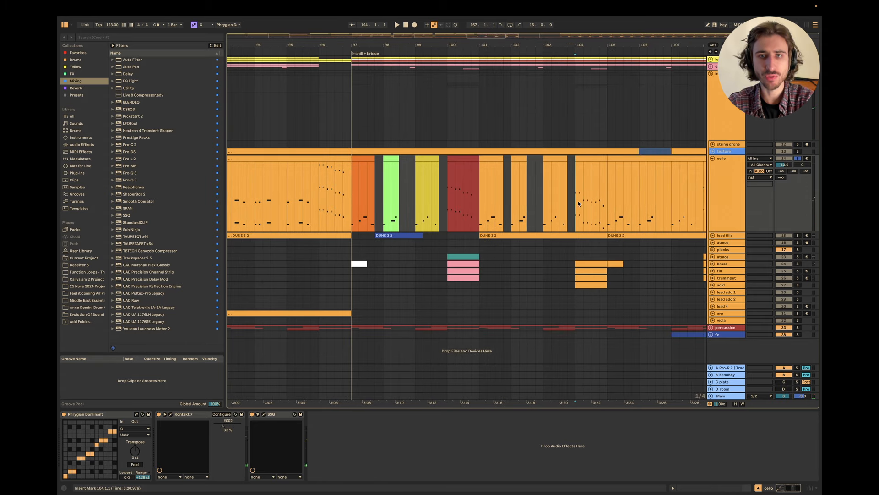
Step: Compare the dark red resolution clip with the resolution phrase at bar 104 by playing the cello from there
scroll(542, 201, up, 2)
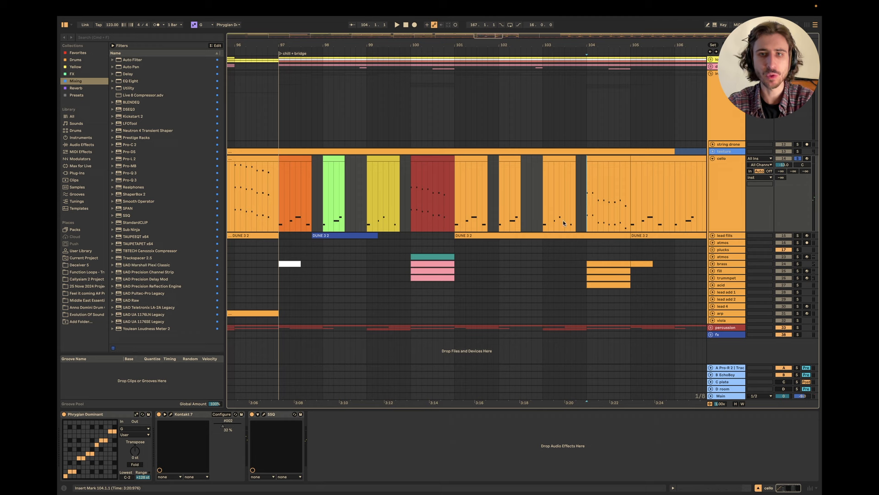
click(424, 165)
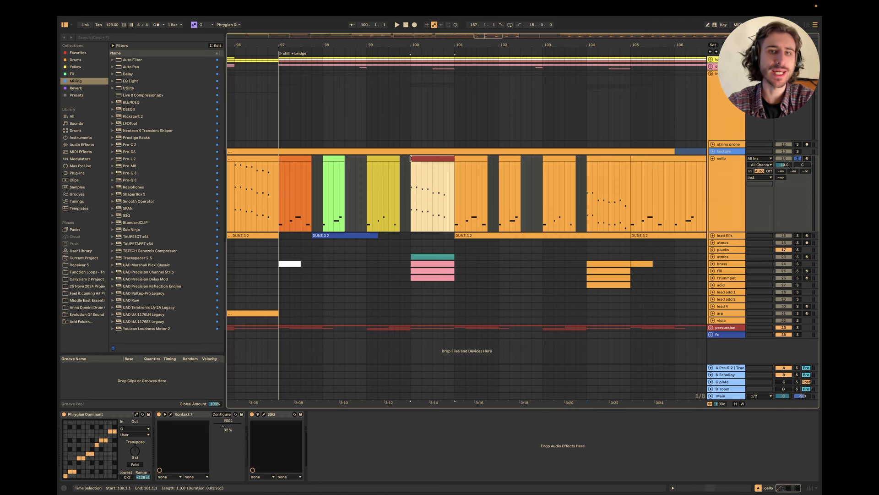
click(586, 204)
key(space)
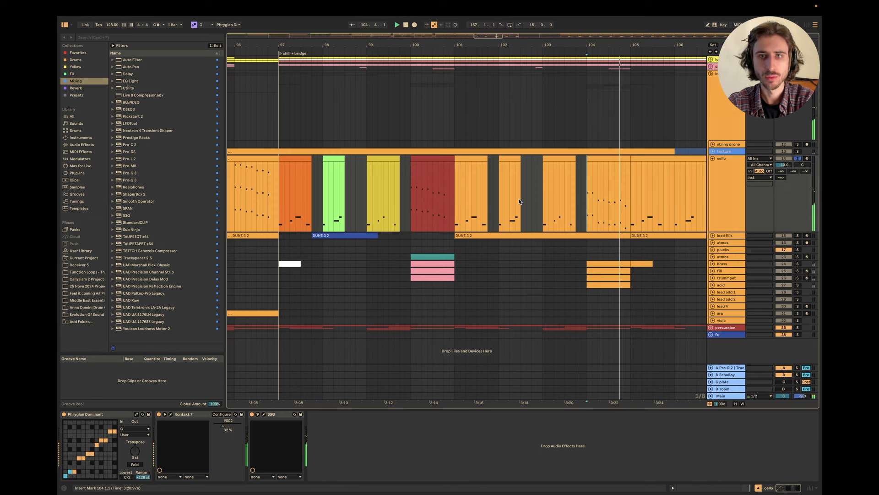
key(space)
click(279, 209)
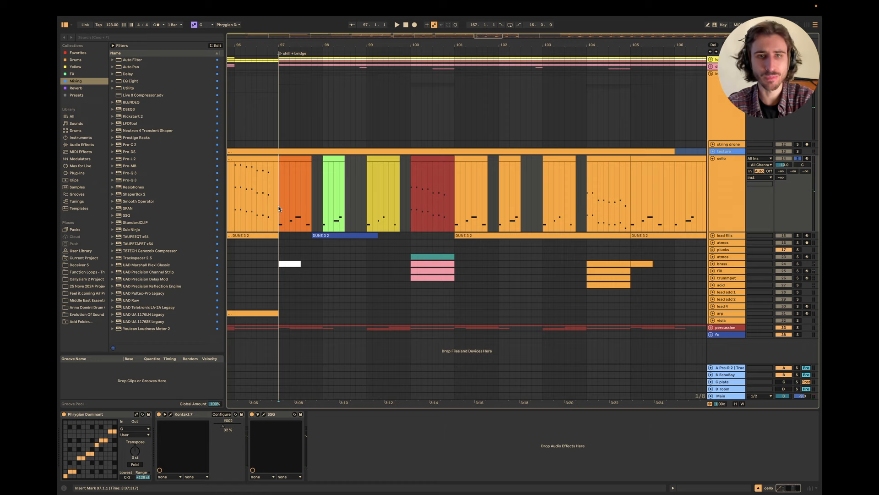
scroll(300, 183, left, 2)
key(super+Tab)
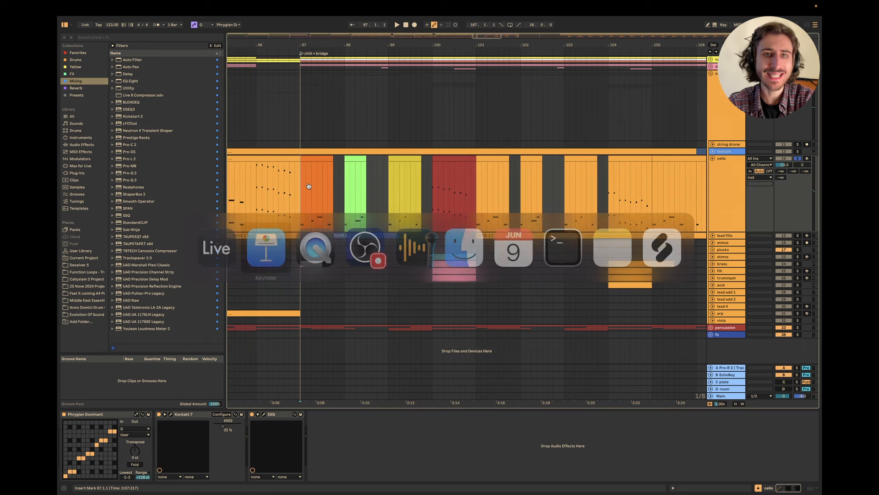
key(super+Tab)
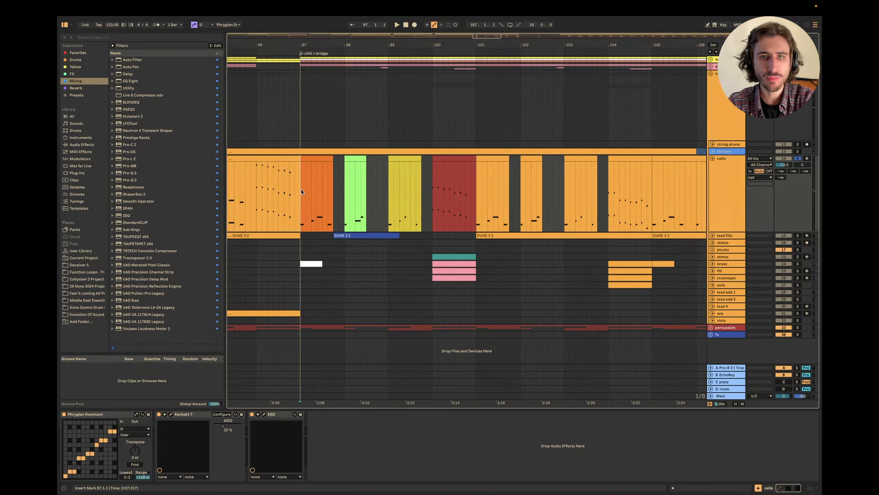
Step: Consolidate the four cello clips from bar 97 to 101 into one clip and examine its phrase notes in the piano roll
drag(301, 188, 477, 175)
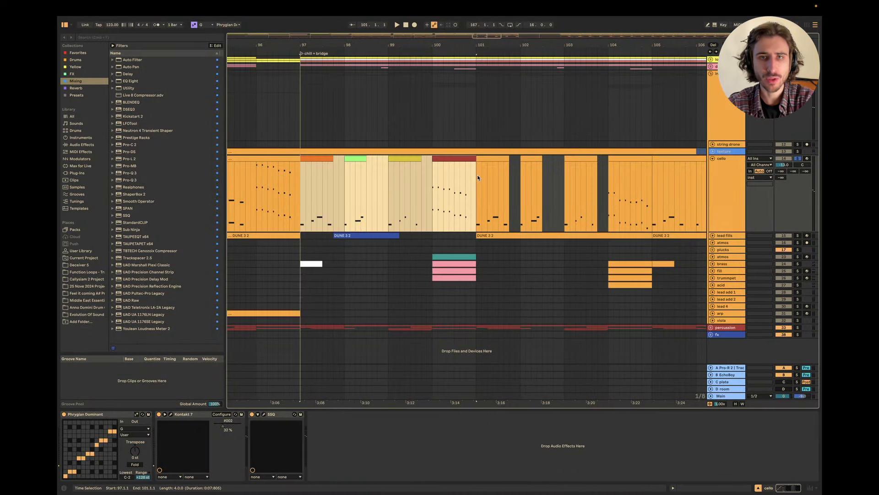
double_click(436, 159)
drag(631, 267, 679, 255)
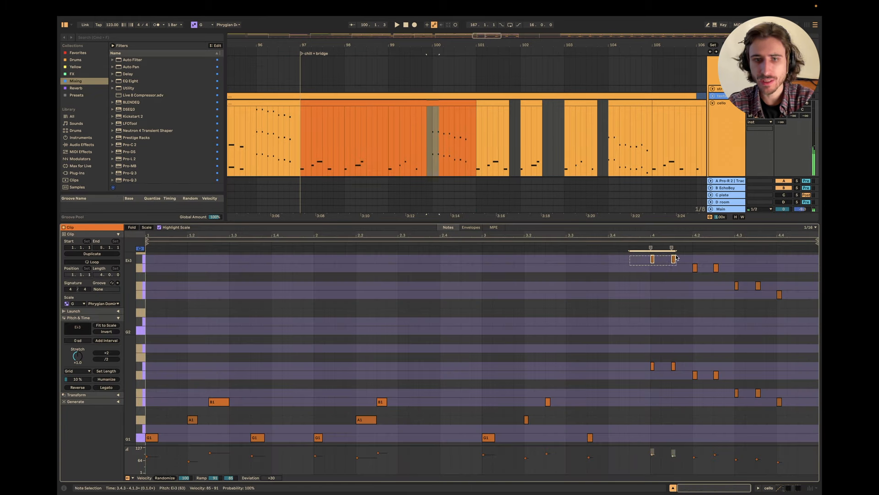
scroll(469, 344, down, 2)
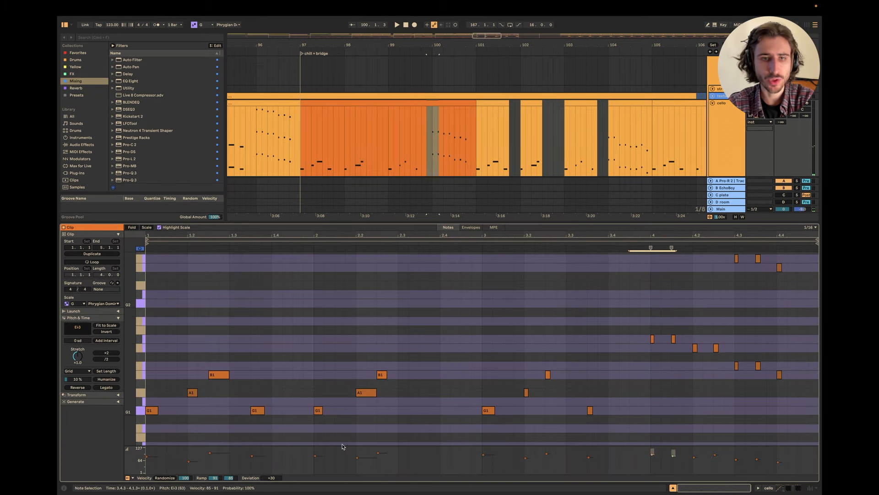
click(555, 374)
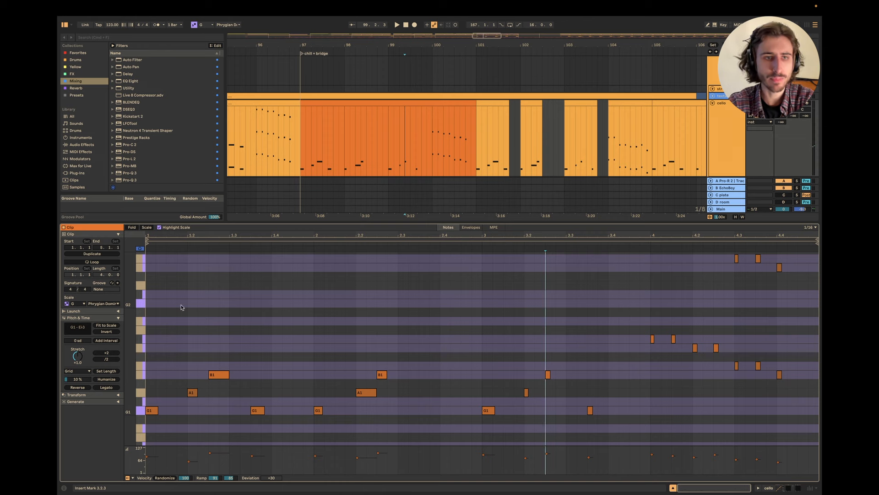
drag(135, 310, 127, 310)
scroll(283, 313, up, 2)
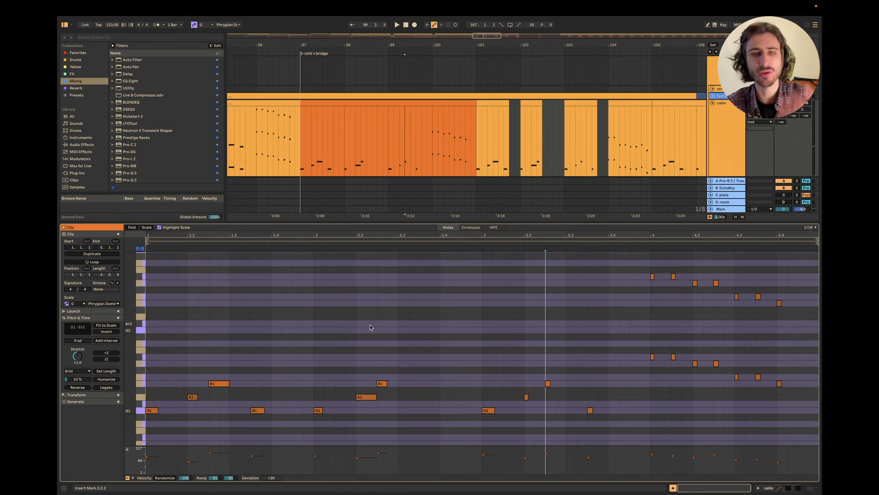
click(671, 488)
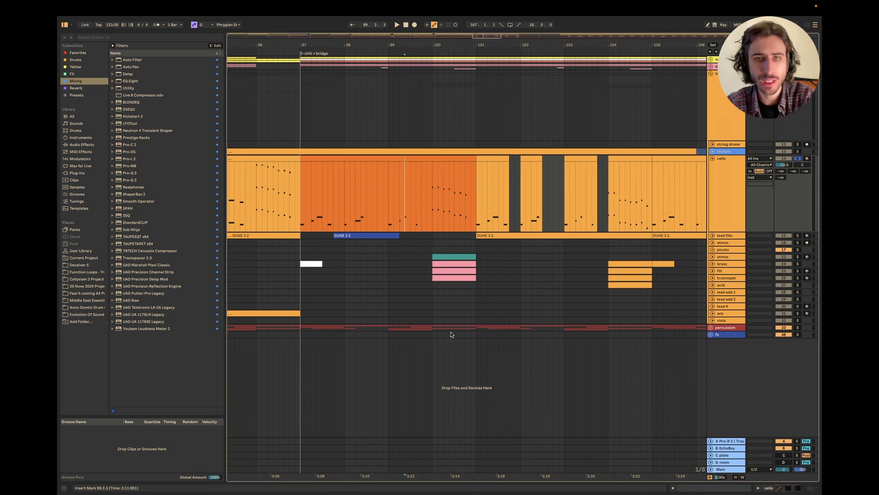
Step: Switch to Keynote and point out the Fill the gap synth block on the Melodic Elements slide
click(466, 205)
key(super+Tab)
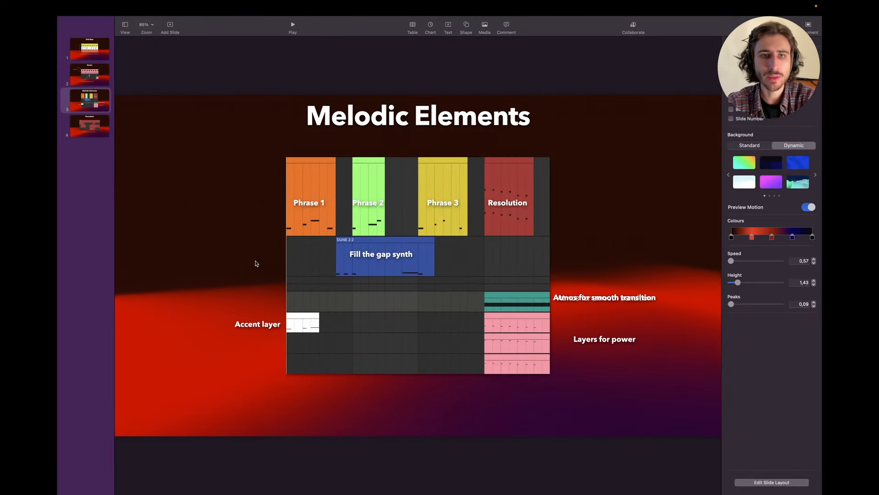
click(391, 257)
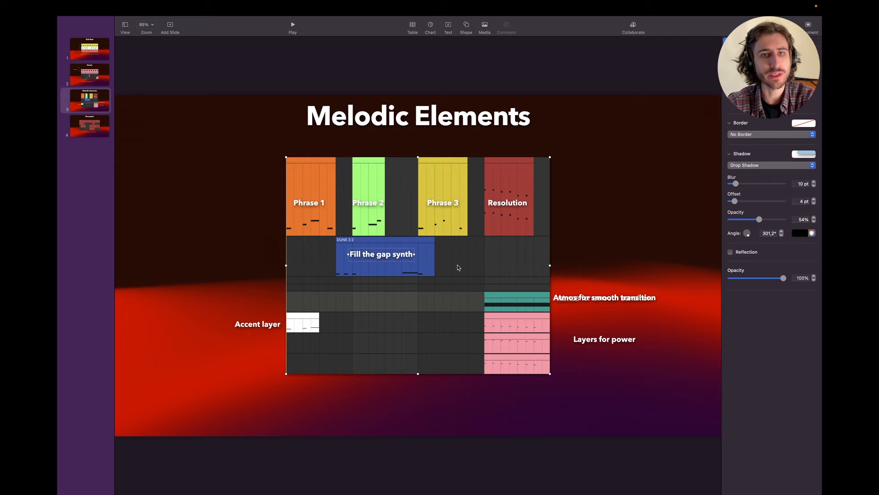
Step: Return to Ableton Live, undo the consolidation of the cello clips, and unfold the lead fills track
key(super+Tab)
scroll(333, 254, up, 3)
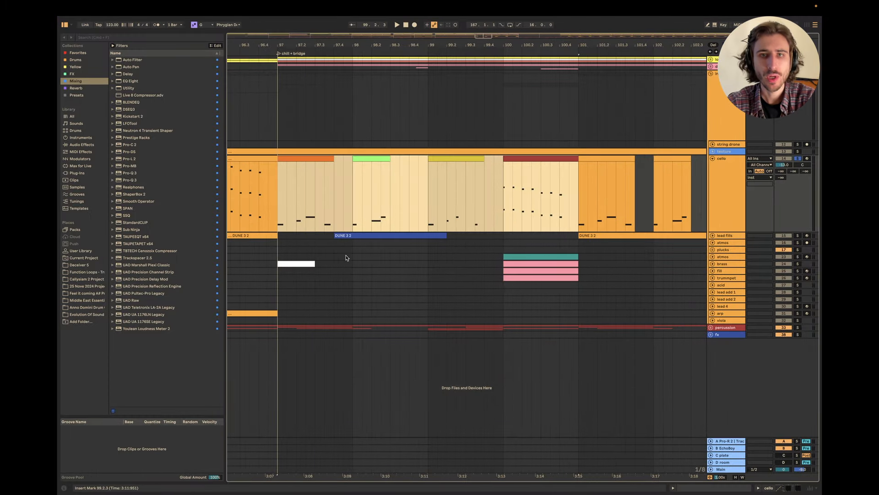
click(396, 276)
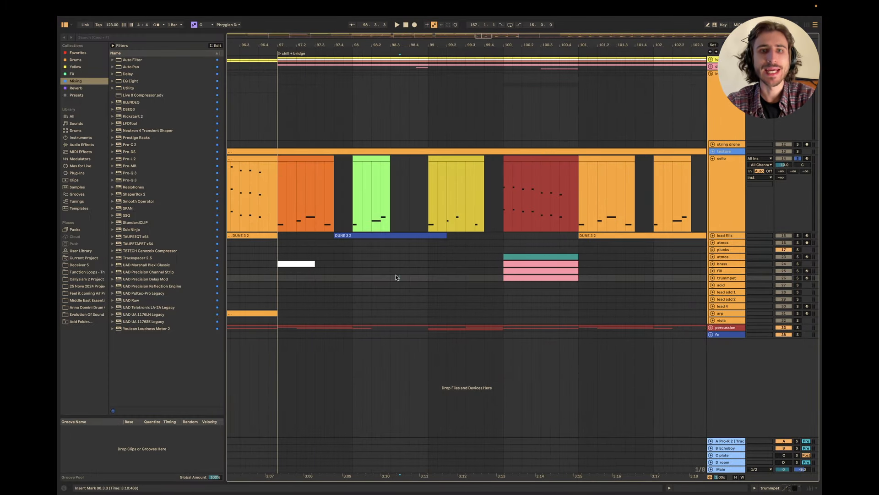
click(712, 235)
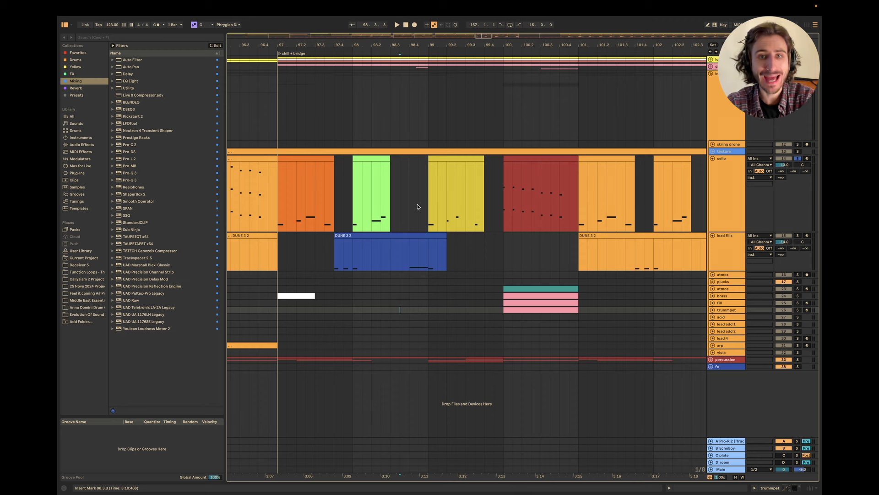
Step: Highlight the empty gaps between the cello phrase clips, one after another
drag(392, 161, 427, 183)
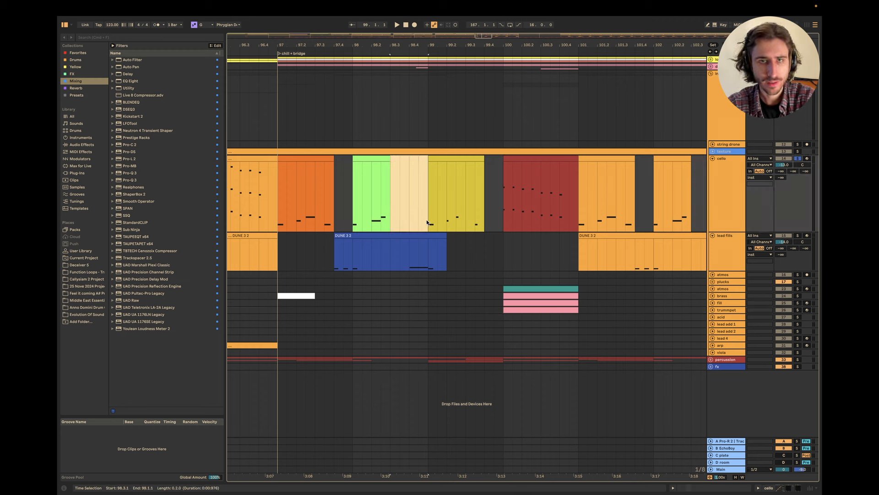
drag(485, 219, 502, 219)
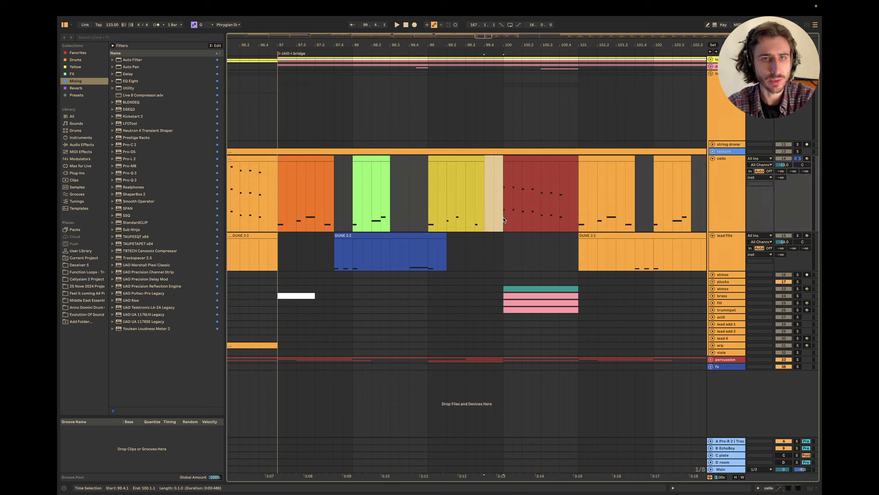
drag(334, 159, 351, 213)
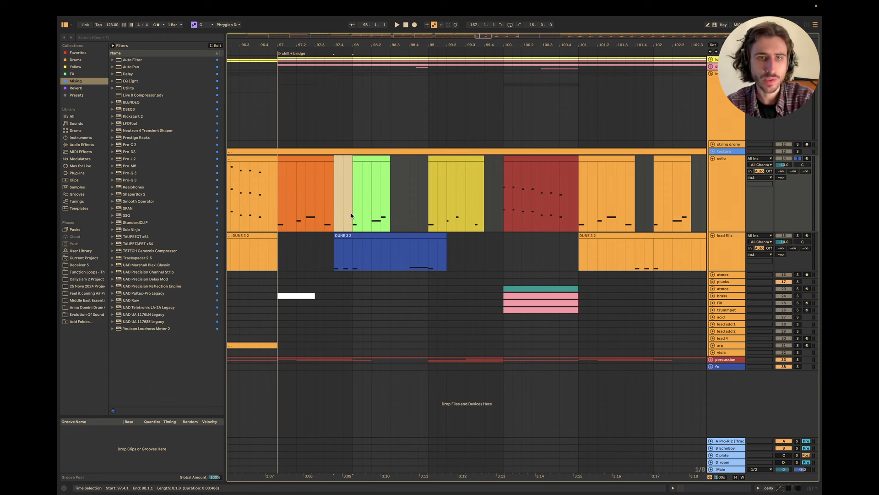
Step: Solo the lead fills track together with the cello and listen to both from bar 97
click(281, 248)
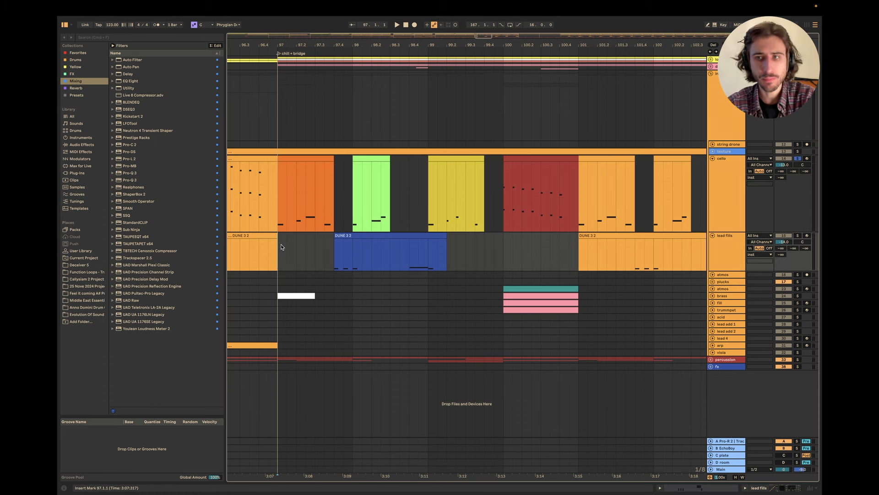
super+click(797, 236)
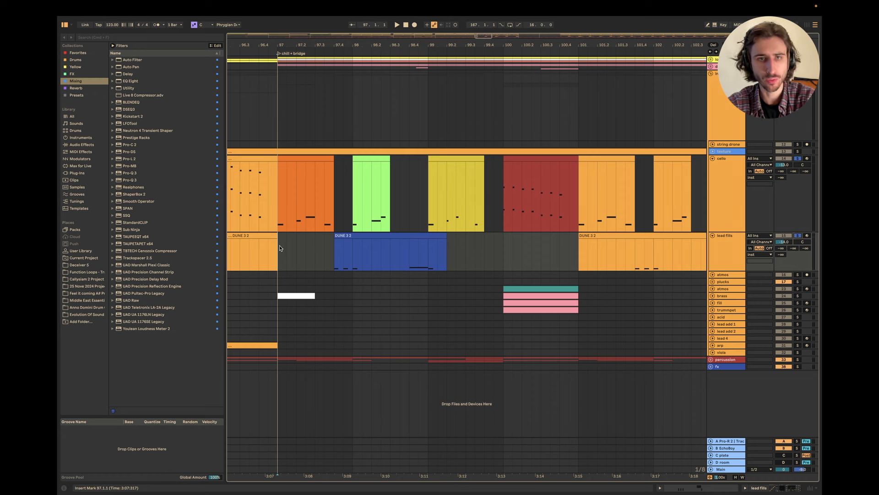
key(space)
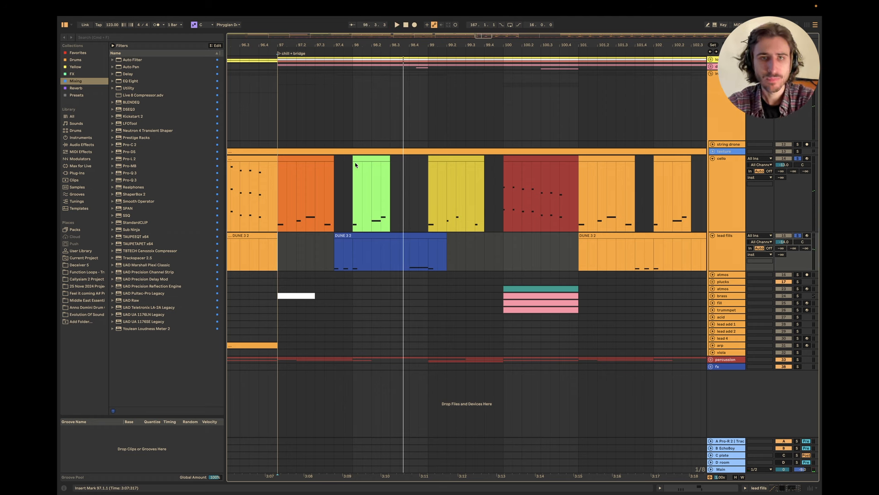
Step: Try trimming the green cello clip's start by an eighth note, listen from just before bar 97, and restore its start to bar 98
drag(354, 159, 359, 159)
click(268, 270)
key(space)
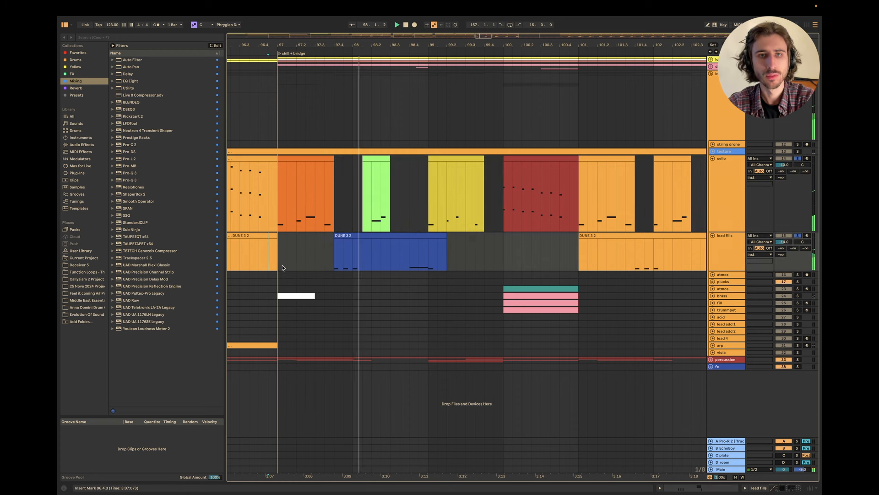
key(space)
drag(362, 159, 352, 156)
Step: Inspect the green cello clip's notes in the piano roll, in particular its first G1 note, and close the clip view
double_click(356, 157)
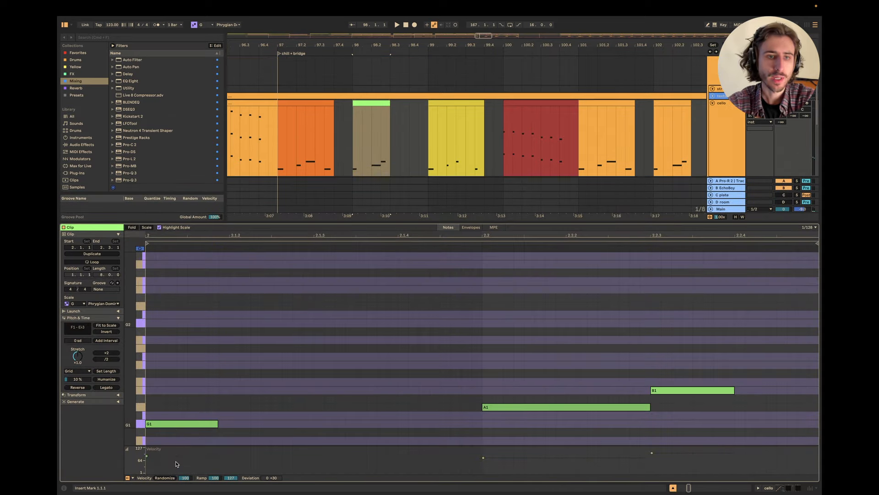
click(174, 423)
drag(173, 424, 174, 434)
click(280, 162)
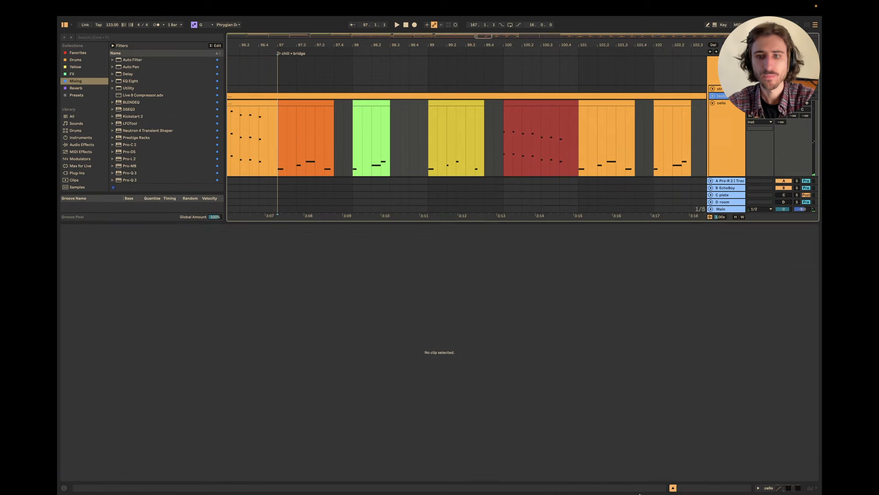
click(674, 488)
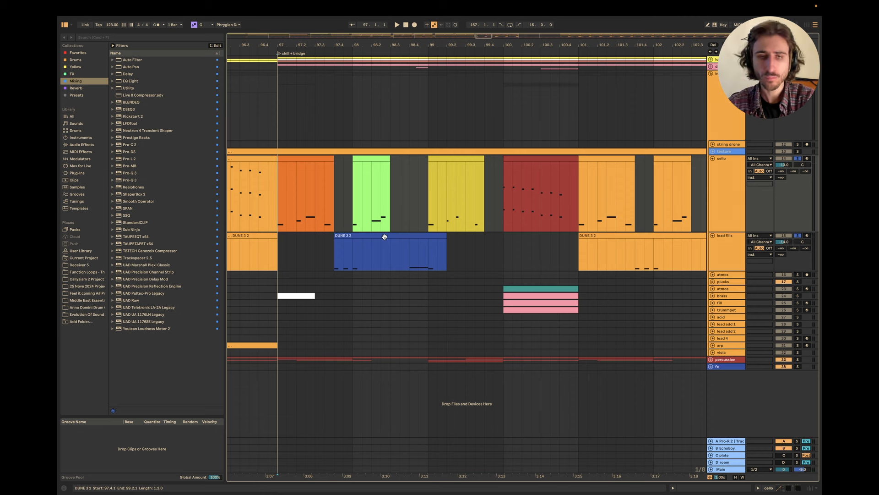
Step: Unfold the brass track and increase its height so its white and pink clips show their notes
click(712, 296)
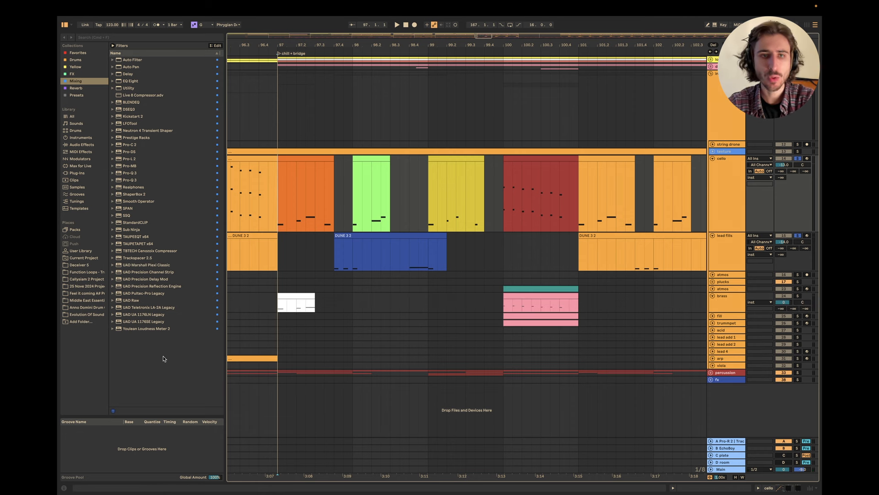
click(730, 305)
key(alt+plus)
key(alt+plus)
key(alt+plus)
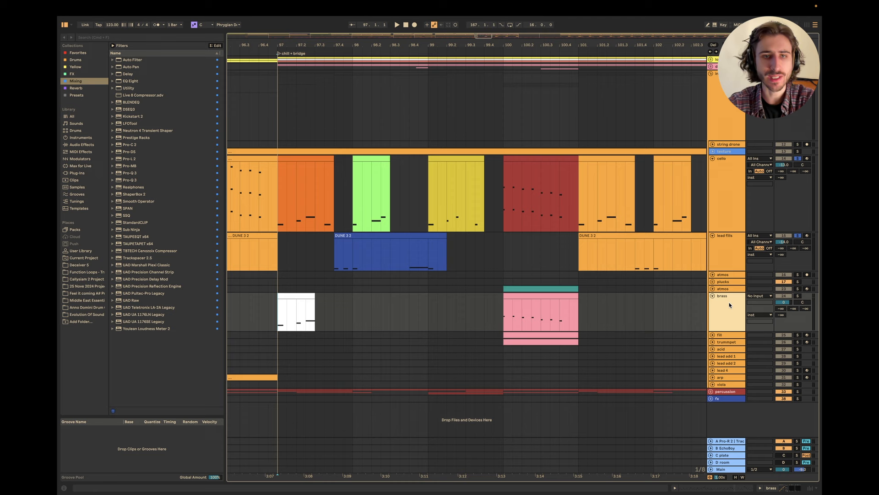
Step: Switch to Keynote and point out the Accent layer label beside the white block
click(274, 310)
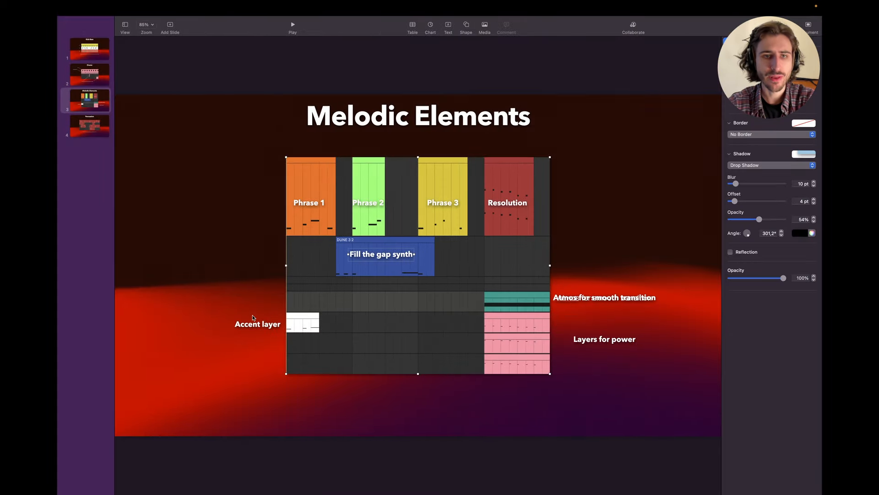
drag(208, 306, 290, 330)
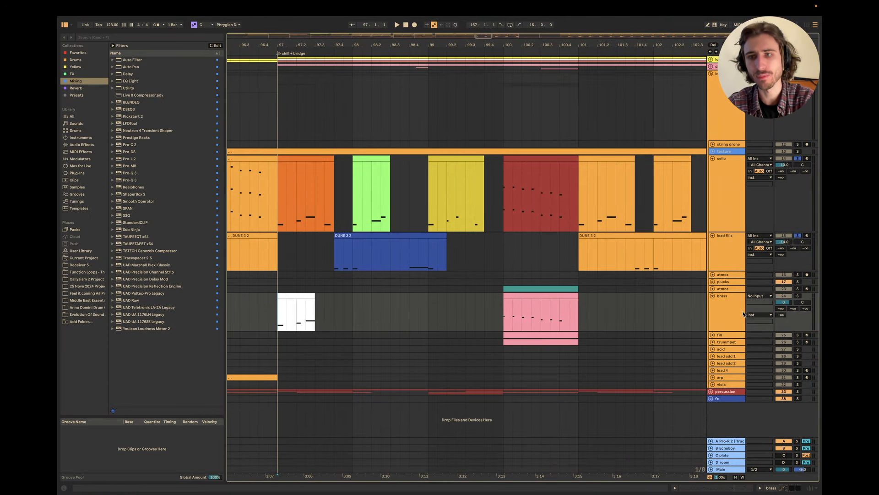
Step: Return to Ableton Live, add the brass track to the solo, and check its Kontakt 7 instrument window
click(798, 295)
double_click(718, 306)
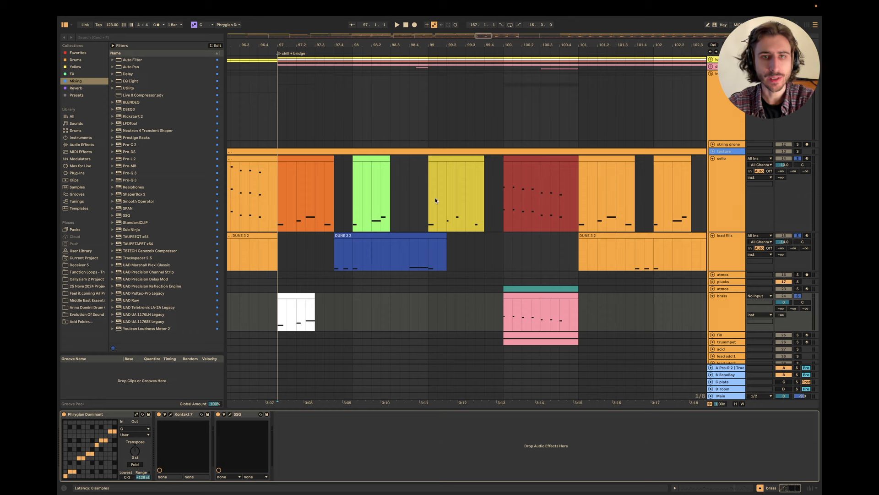
key(super+alt+p)
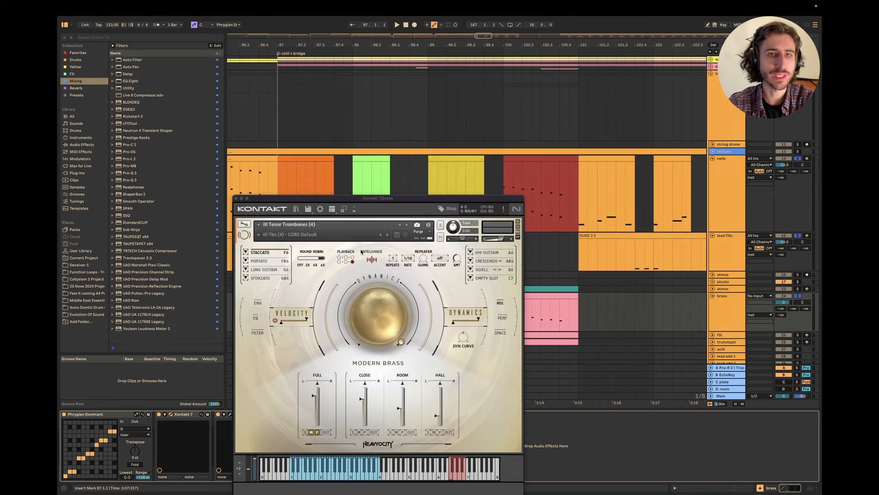
click(236, 198)
Step: Listen to the cello and lead fills with the brass accent from beat 96.4, and replay the section from bar 97
click(257, 305)
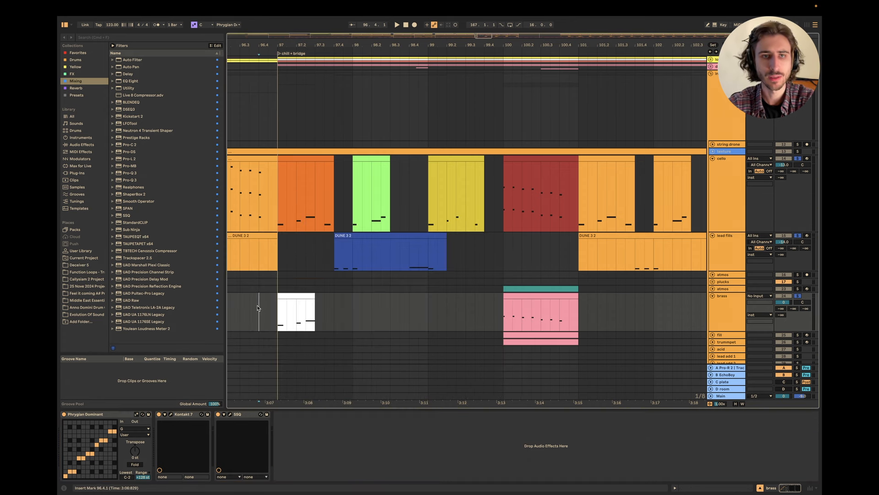
key(space)
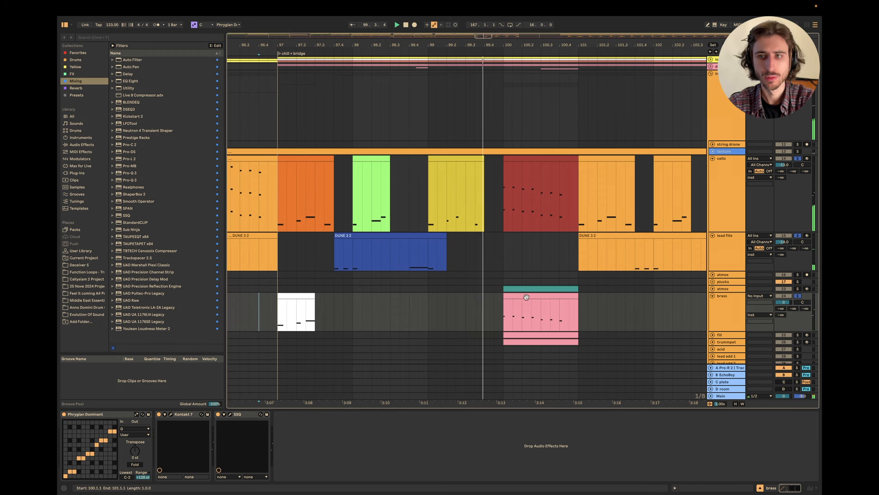
key(space)
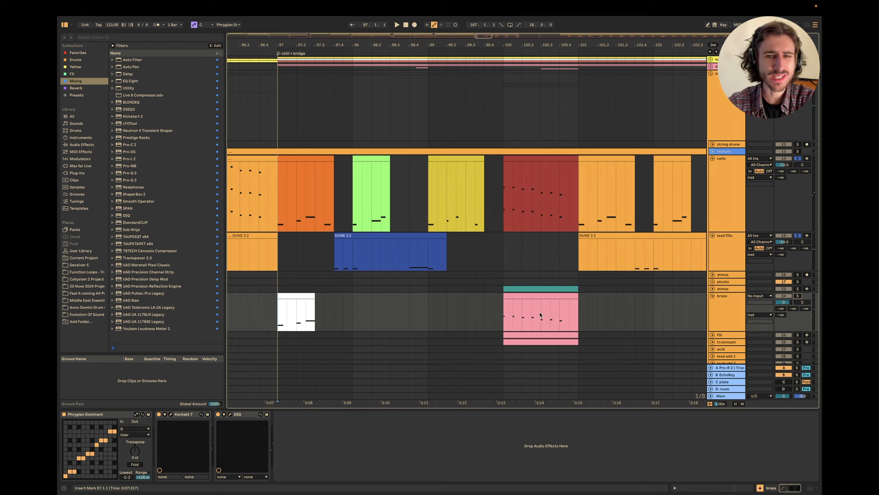
key(space)
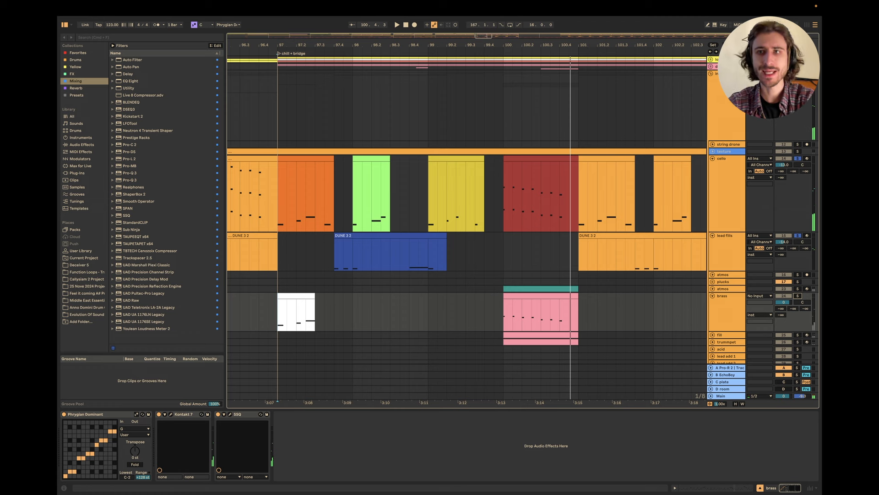
click(276, 103)
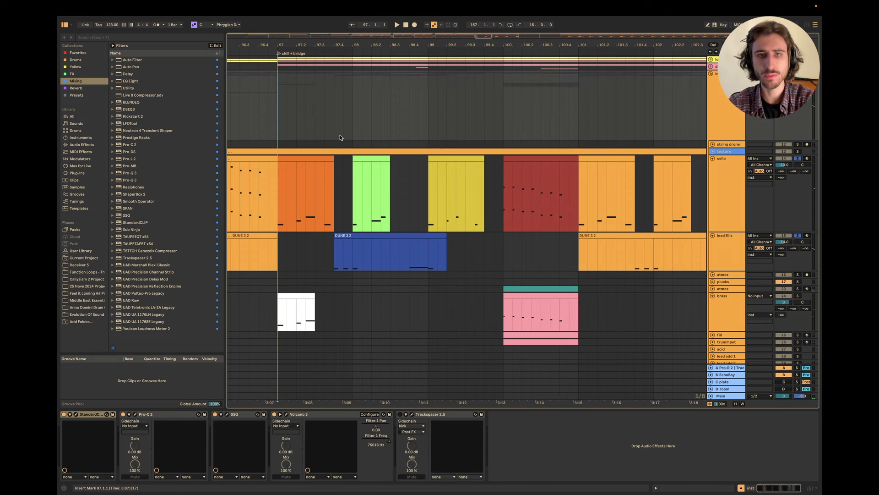
key(space)
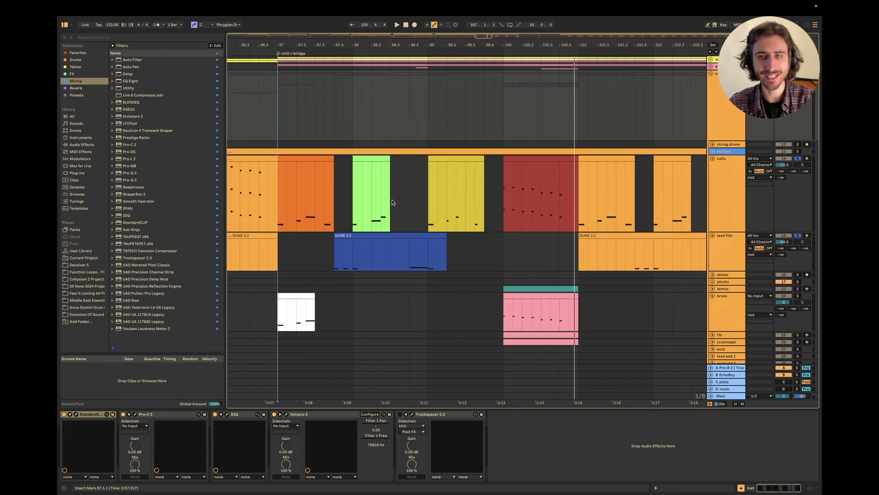
Step: Unfold the fill and trummpet tracks and increase their heights to show their notes, checking the instruments on these and the brass track
scroll(522, 223, down, 5)
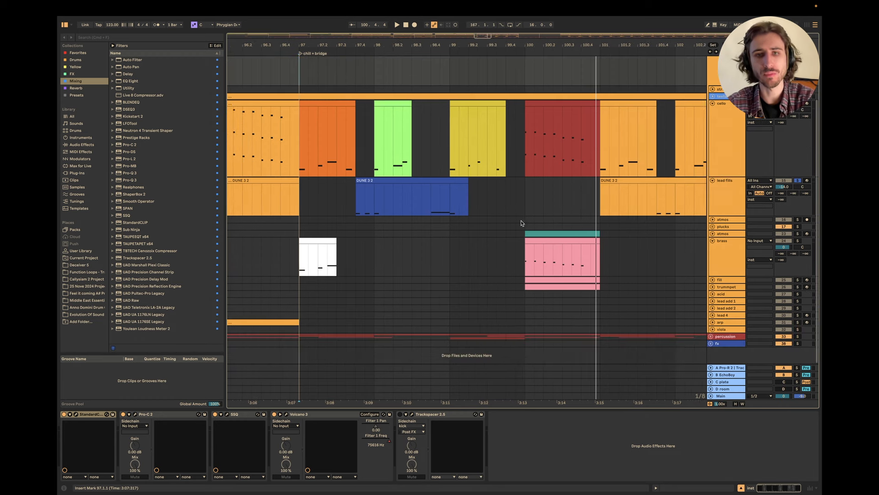
click(712, 279)
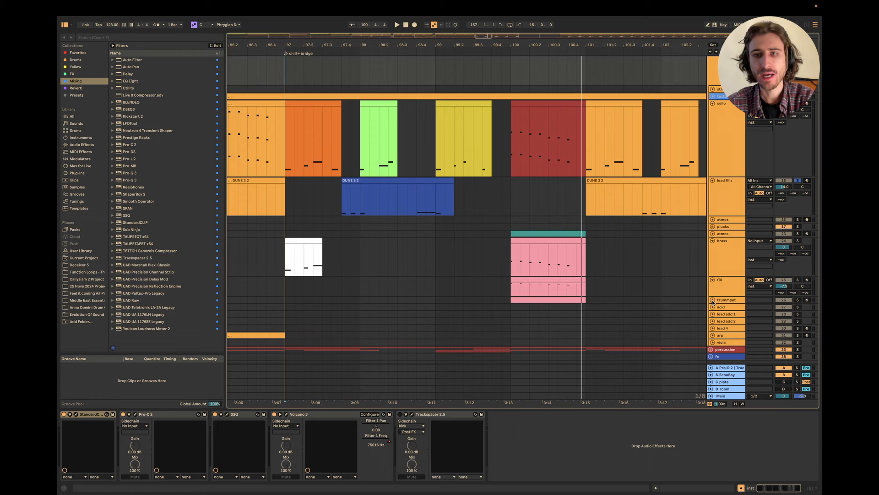
click(712, 300)
click(728, 308)
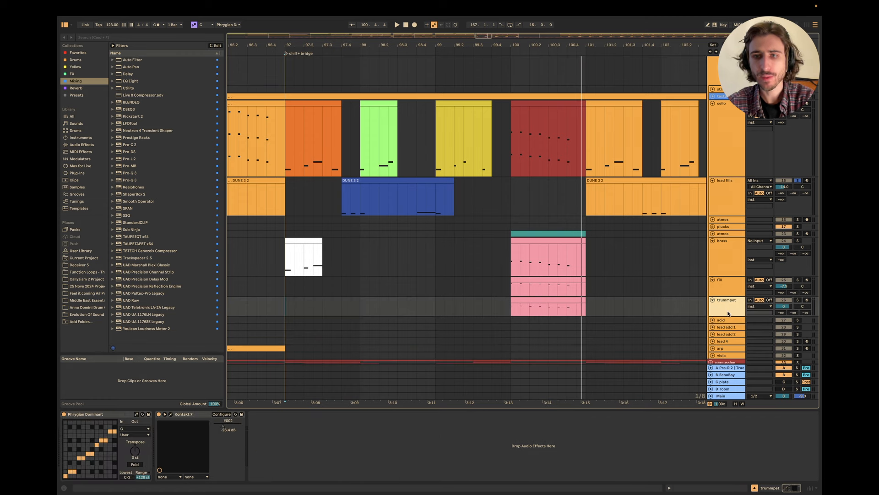
click(724, 291)
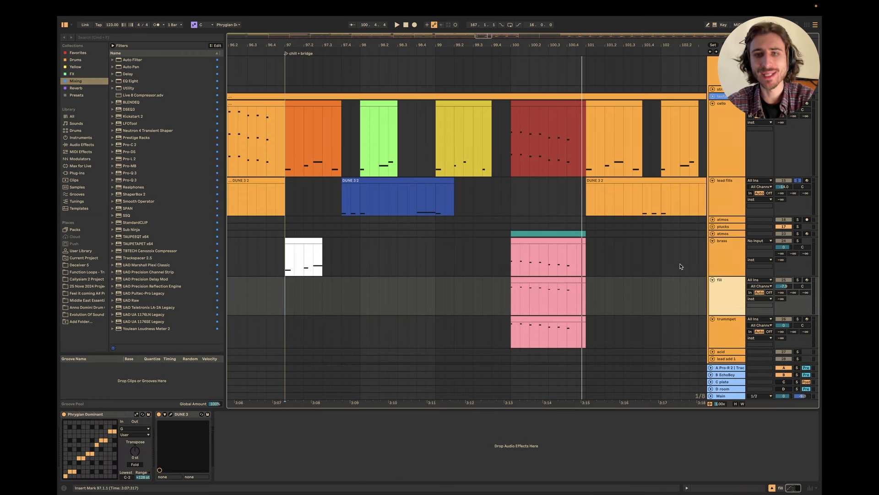
scroll(682, 261, down, 3)
click(706, 230)
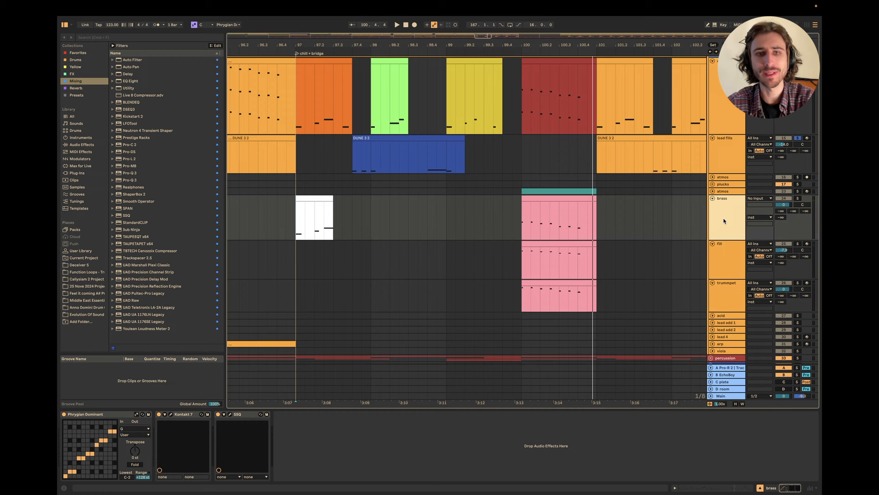
Step: Recolour the pink bar 100 clips: white on the brass track, pale yellow on fill, and lime green on trummpet
click(539, 200)
right_click(539, 199)
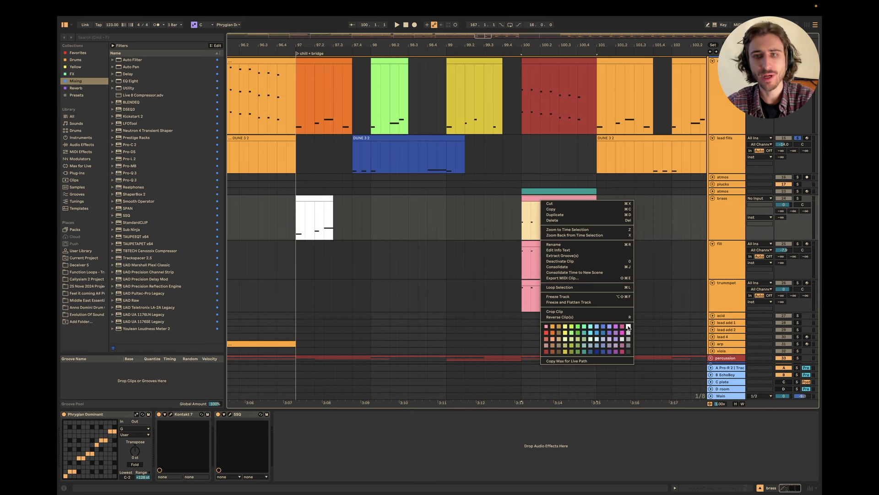
click(627, 325)
right_click(550, 246)
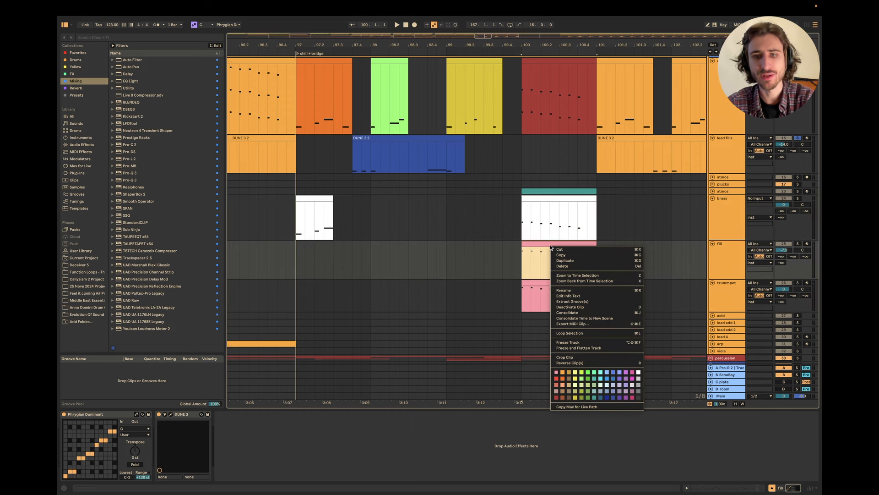
click(577, 385)
click(513, 293)
right_click(572, 283)
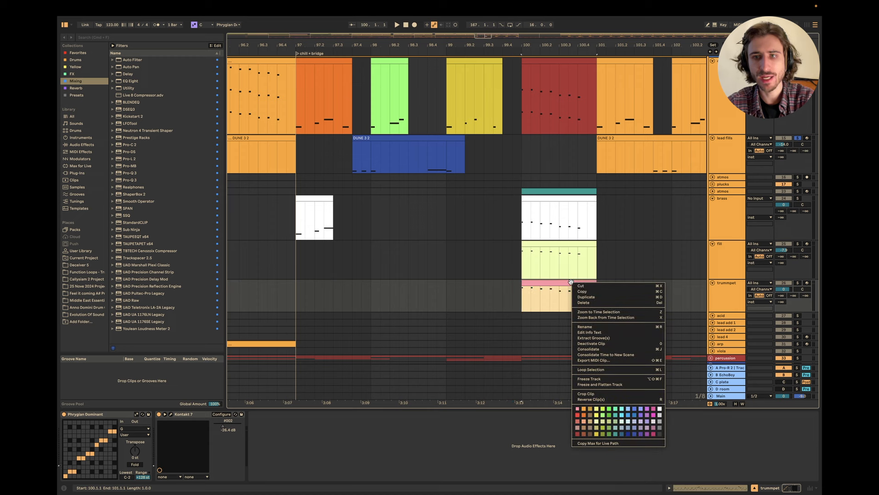
click(603, 411)
click(492, 316)
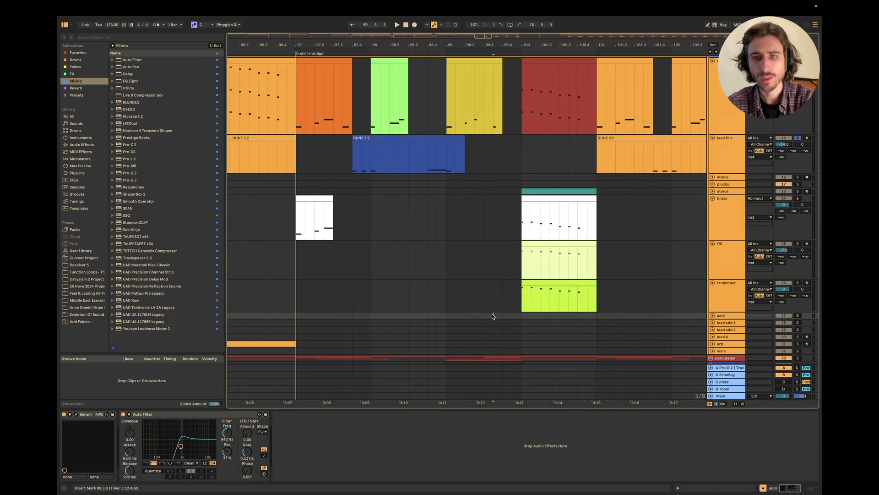
Step: Lengthen all notes of the lime trummpet clip at bar 100, auditioning the soloed track before and after the change
click(532, 296)
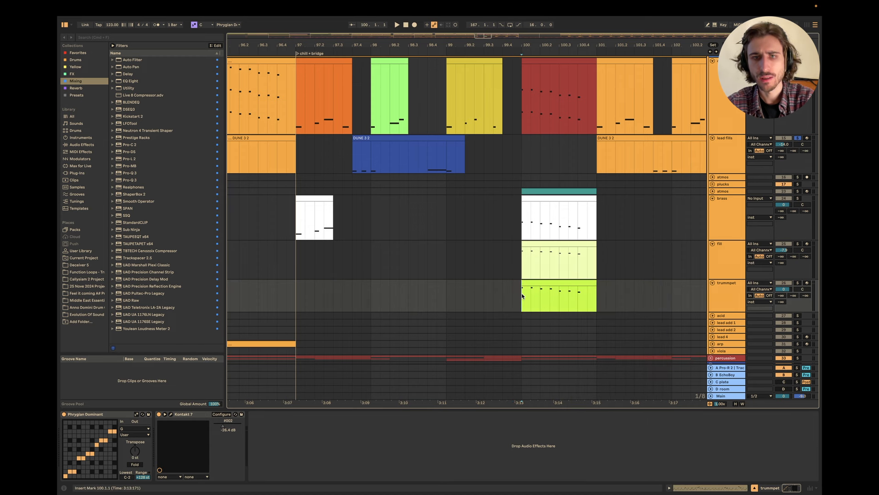
key(space)
double_click(562, 300)
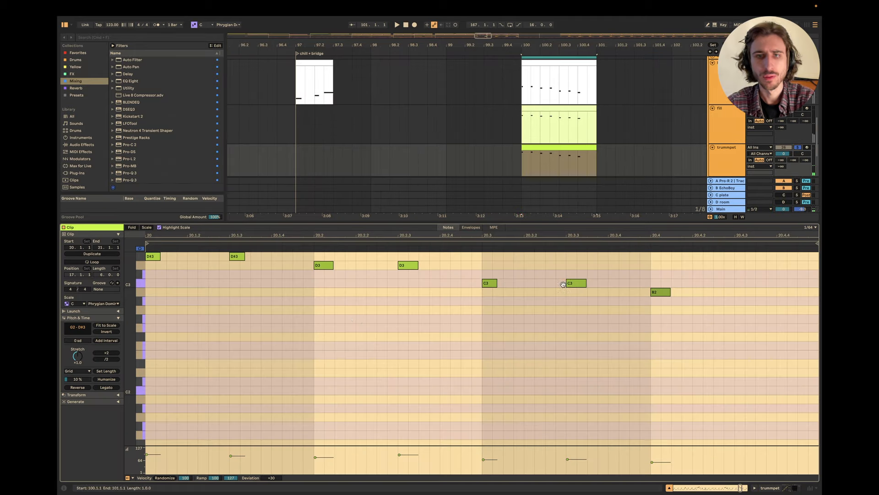
click(337, 298)
key(ctrl+a)
drag(418, 265, 446, 267)
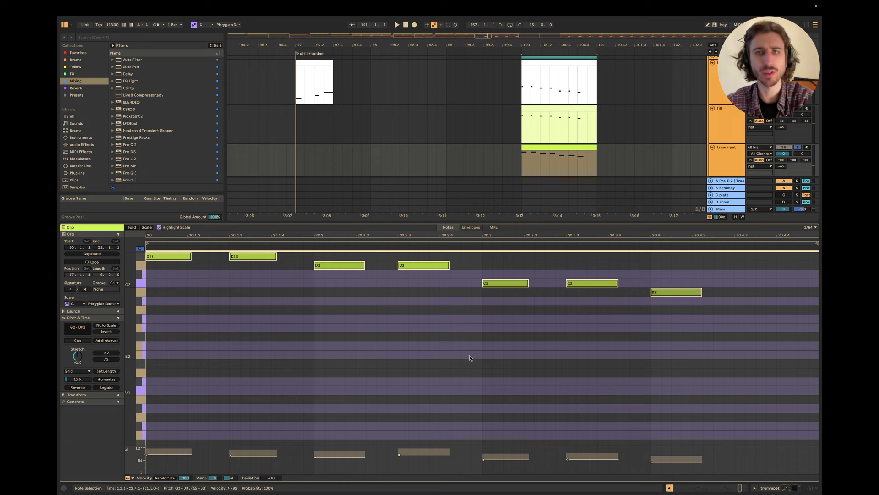
key(space)
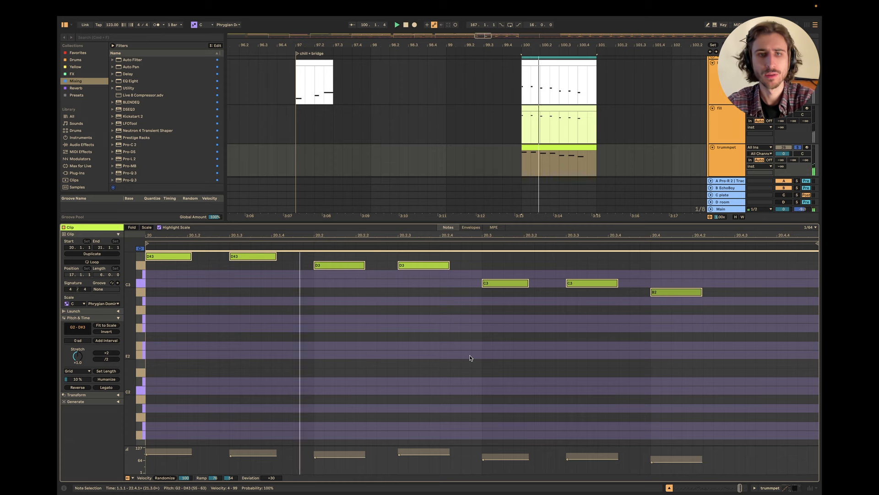
click(669, 488)
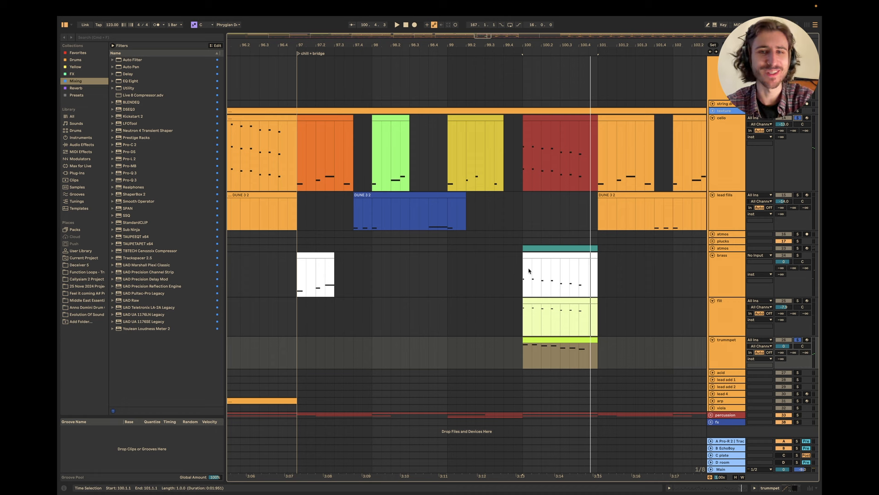
Step: Solo the fill track and listen to its pale yellow clip from bar 100
click(503, 308)
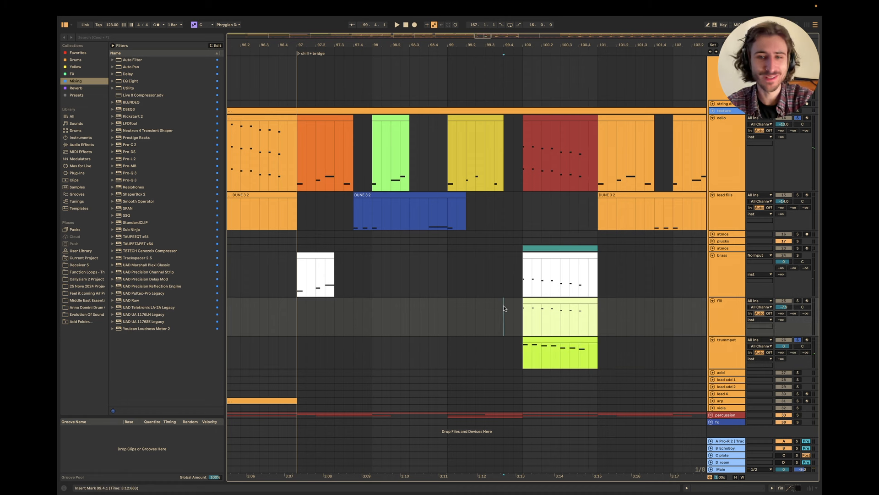
click(484, 315)
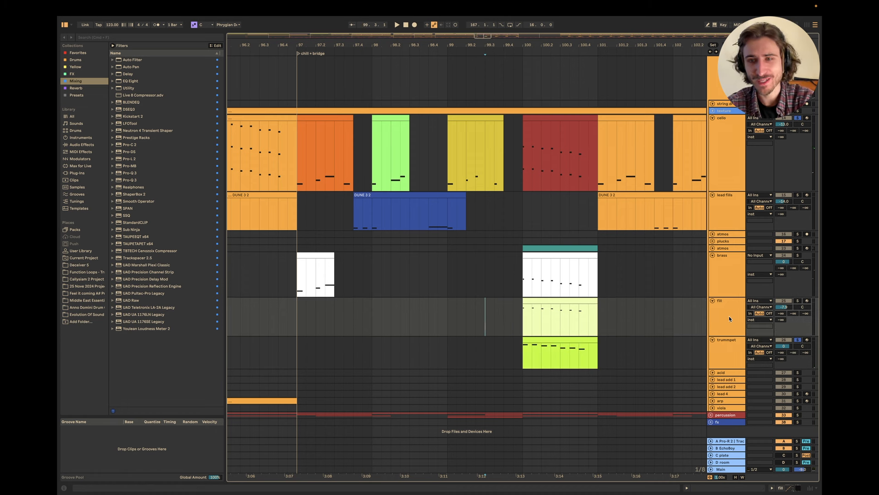
key(space)
click(798, 301)
click(522, 319)
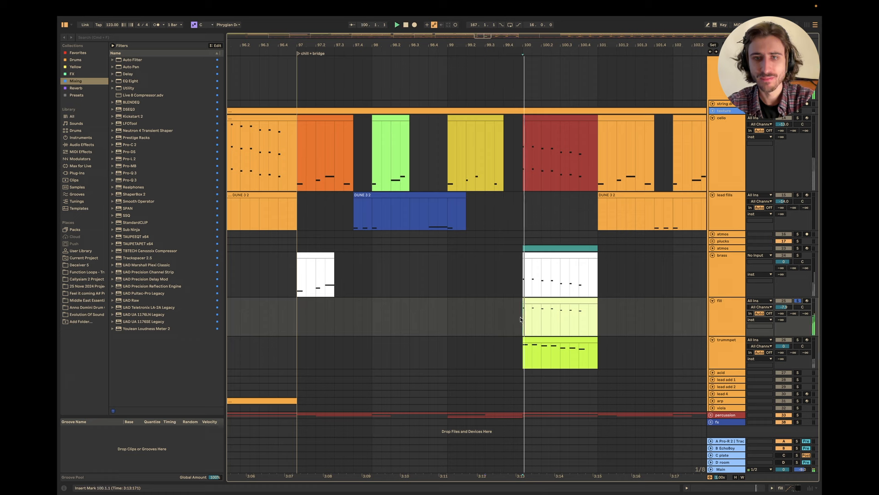
Step: Listen to the brass layer from bar 100, and add the trummpet and cello tracks to the solo
click(515, 315)
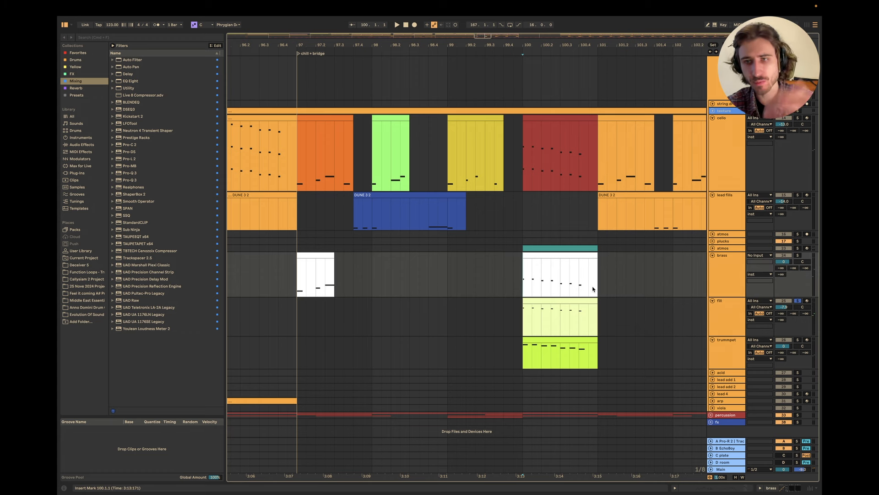
key(space)
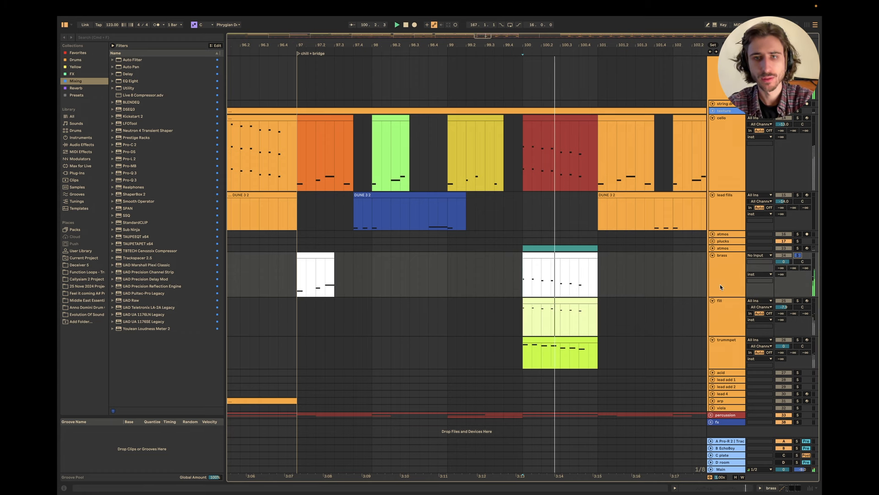
click(799, 341)
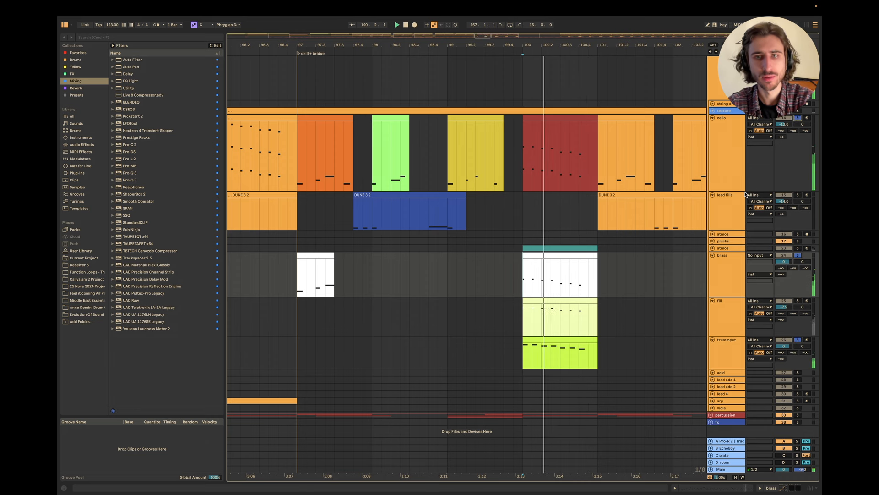
key(space)
Step: Lower the velocities of all notes in the red cello clip at bar 100 and audition the result
double_click(550, 121)
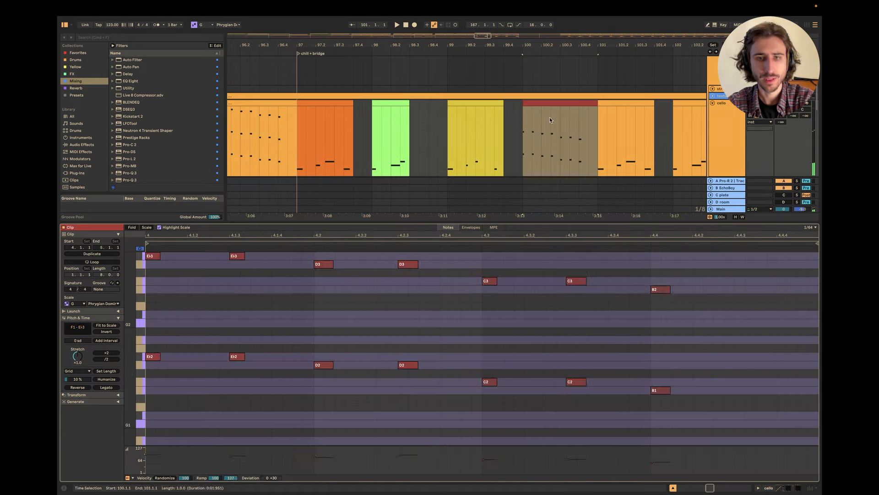
drag(408, 452, 408, 458)
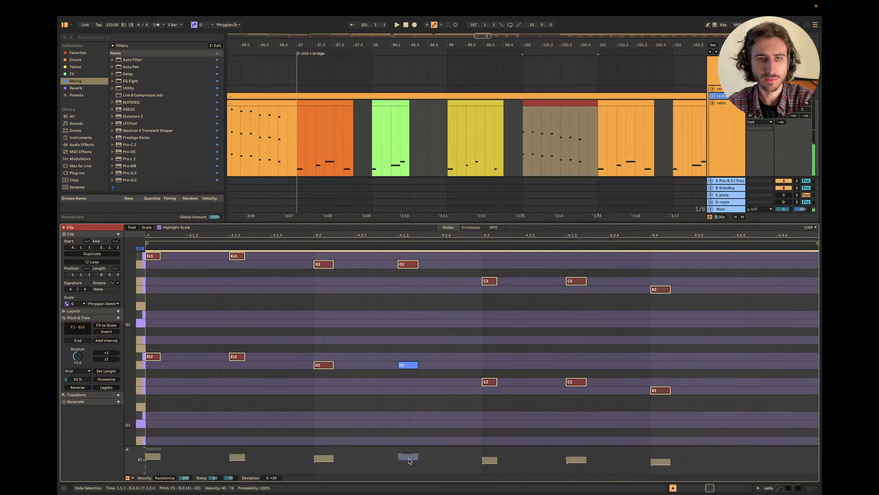
key(space)
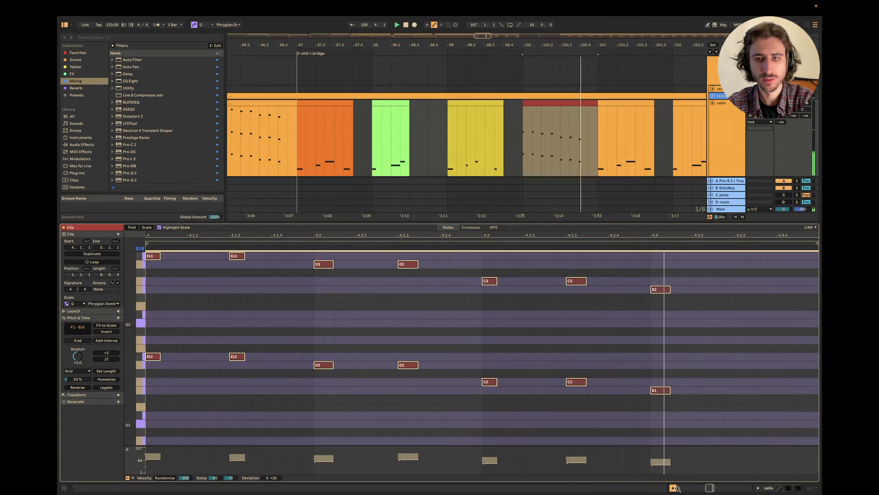
key(super+alt+l)
Step: Fold the cello, lead fills, brass, fill and trummpet tracks into compact rows
scroll(559, 323, down, 3)
scroll(559, 323, up, 2)
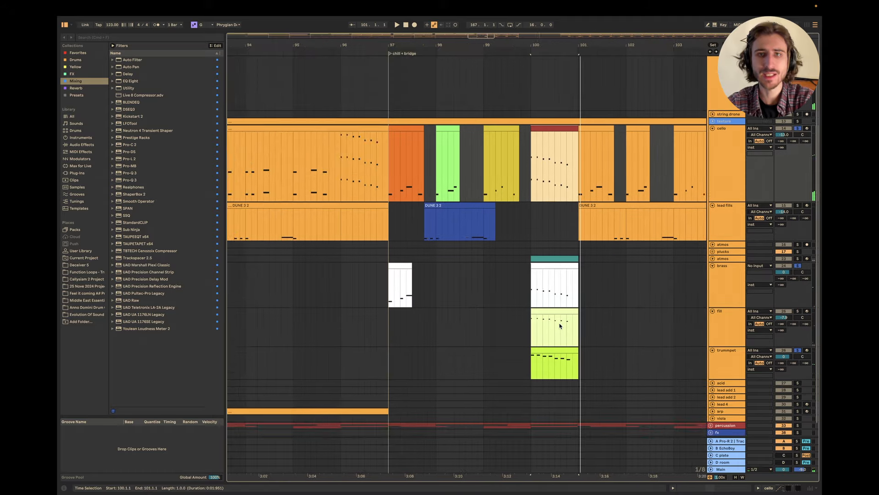
click(713, 158)
click(712, 165)
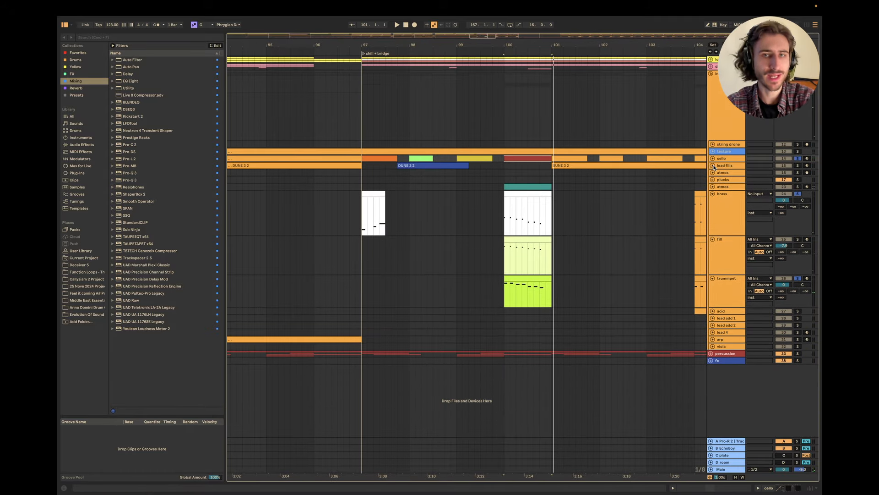
click(713, 194)
click(713, 201)
click(713, 208)
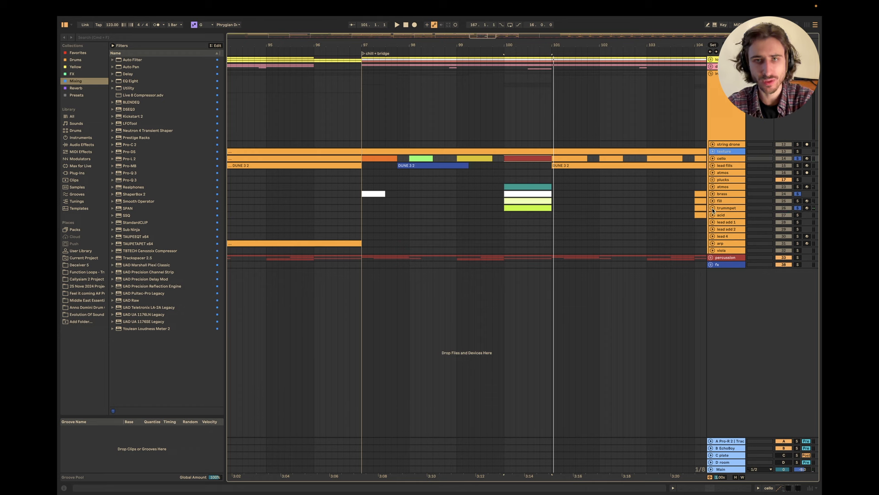
Step: Listen to the melodic section from 96.4.3, and replay the resolution from 99.4.3 with the fill layer and the remaining tracks
click(355, 176)
key(space)
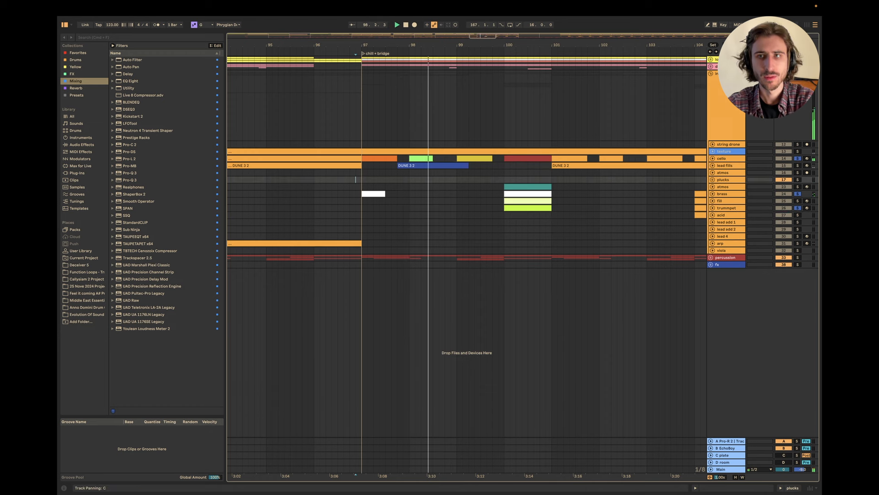
key(space)
key(space)
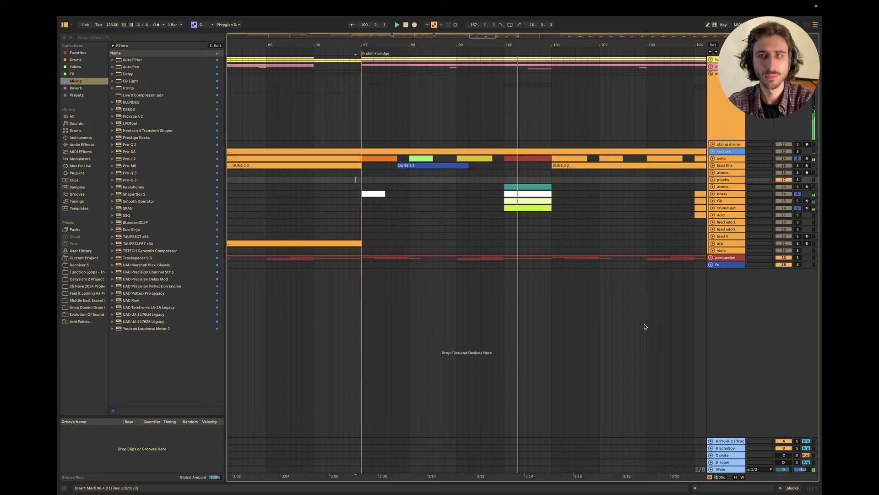
key(space)
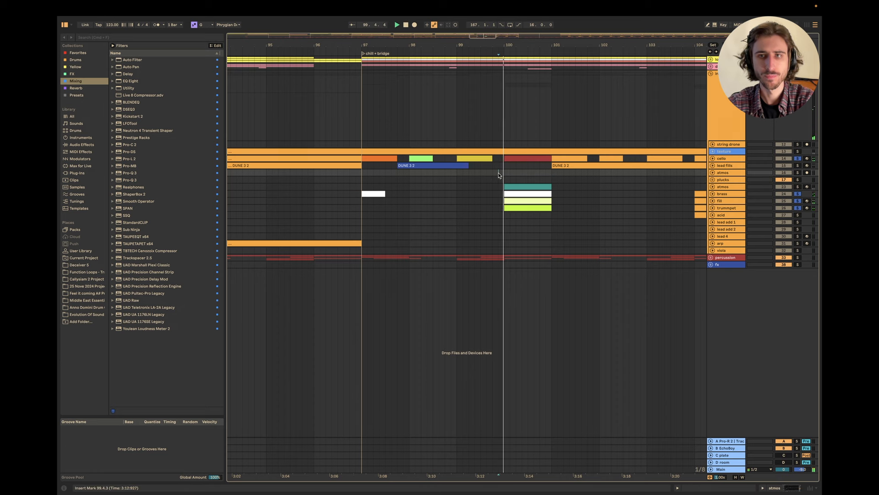
scroll(498, 172, down, 5)
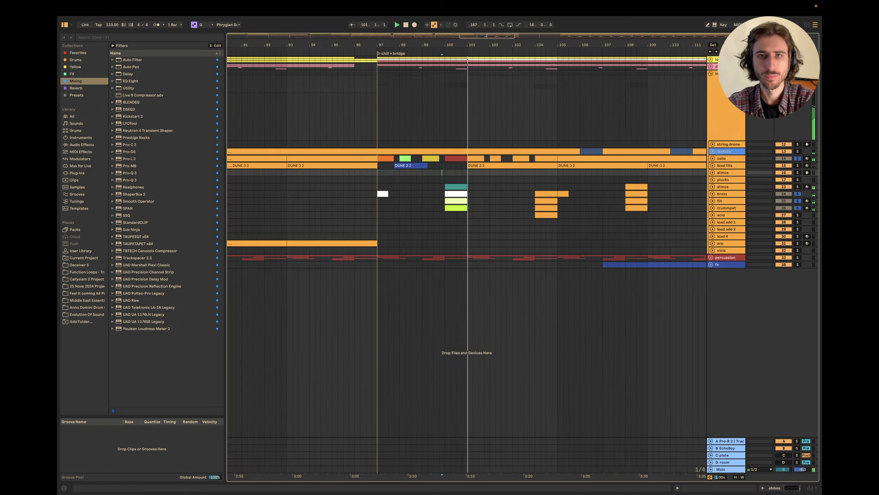
scroll(435, 208, up, 3)
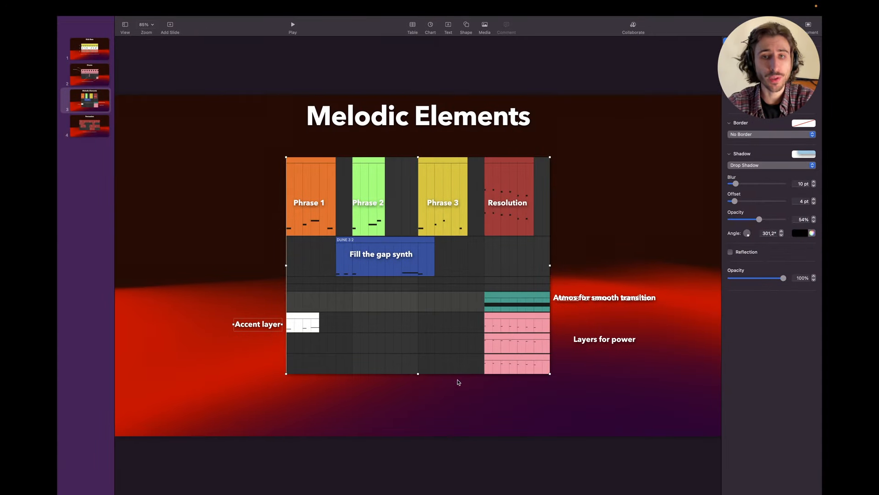
Step: Switch to Keynote, move the bold "Atmos for smooth transition" label higher, and delete the plain duplicate beneath it
drag(616, 302, 603, 276)
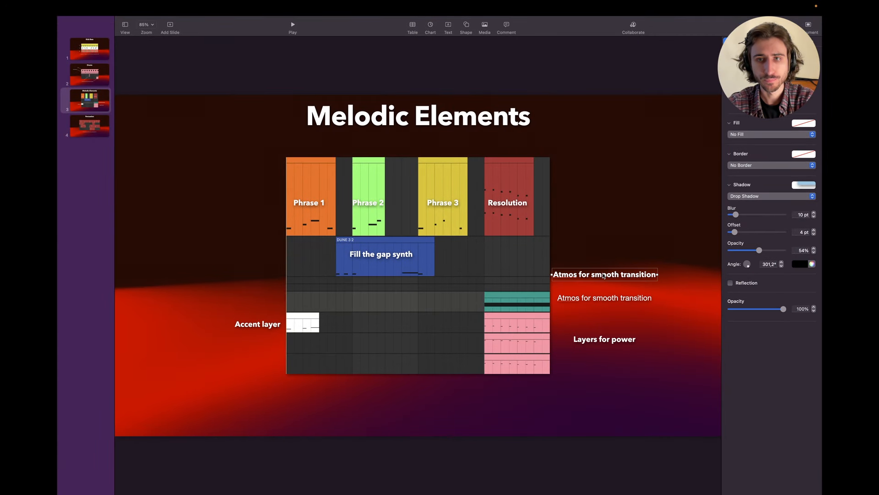
key(Delete)
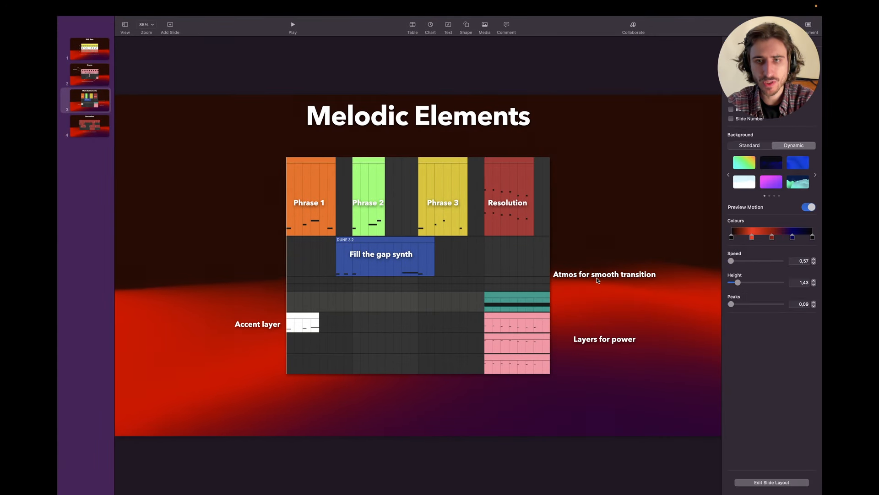
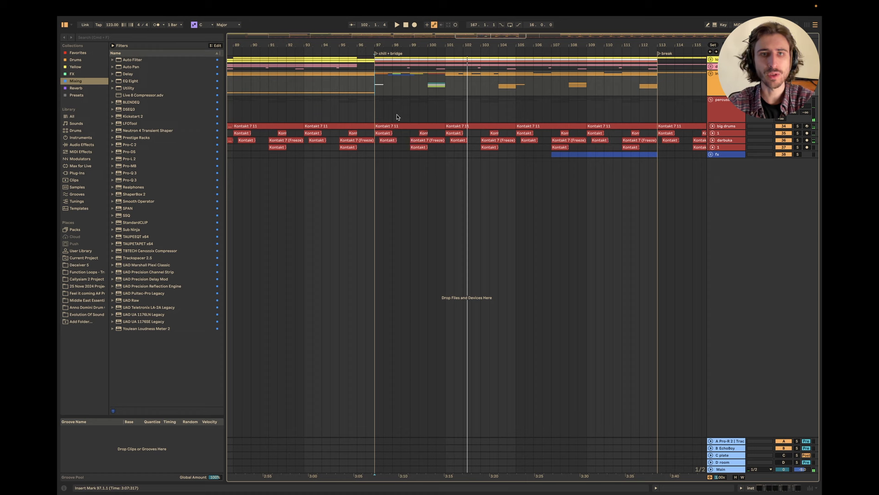
Step: Listen to the percussion group from 97.1.1 and replay it from the same position
click(375, 108)
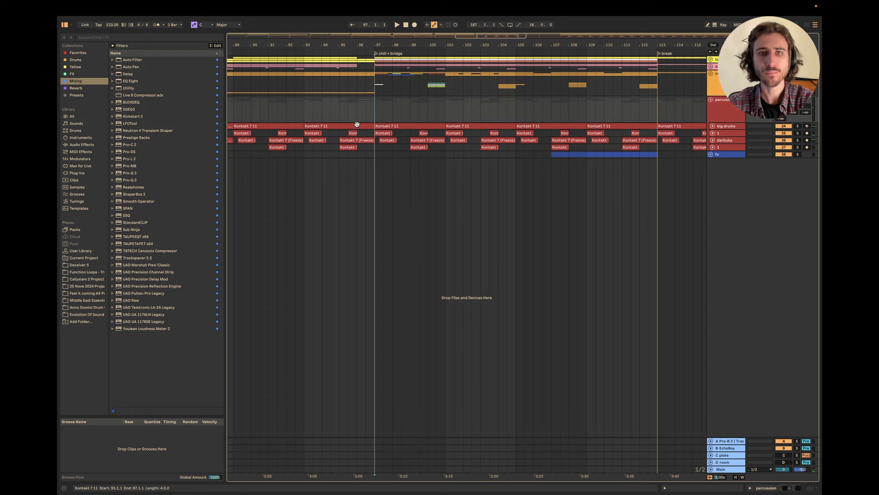
click(713, 133)
click(713, 132)
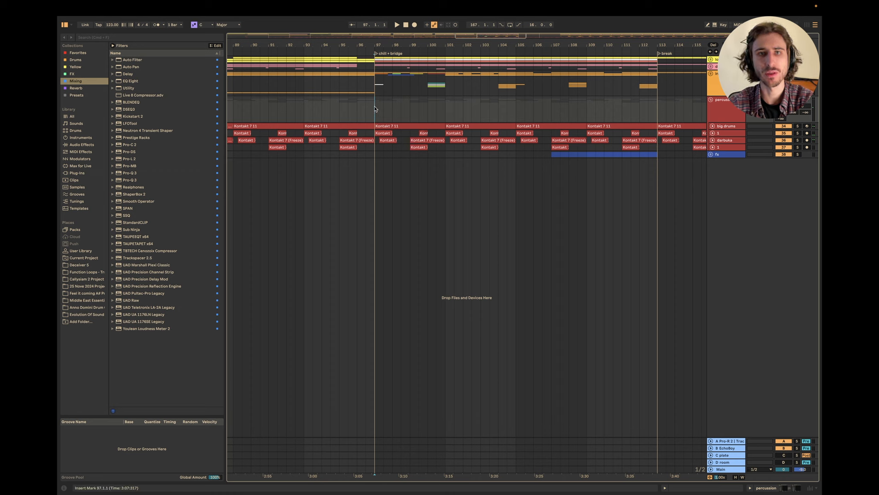
key(space)
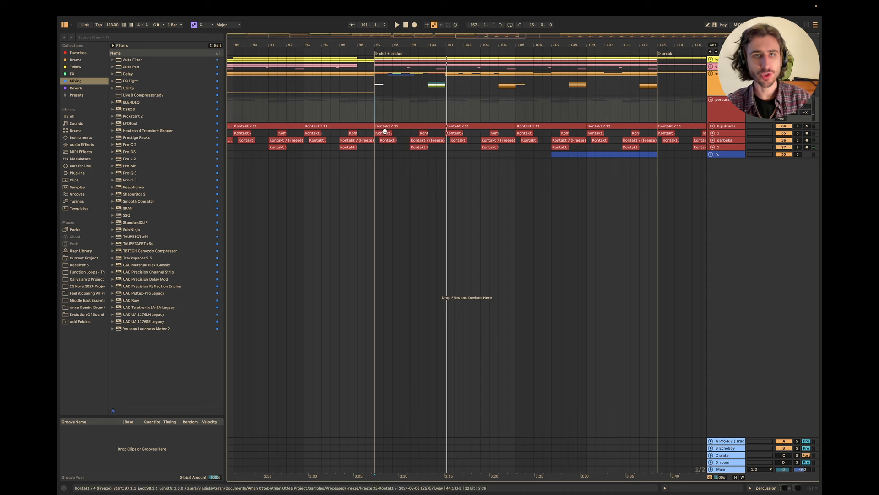
click(375, 112)
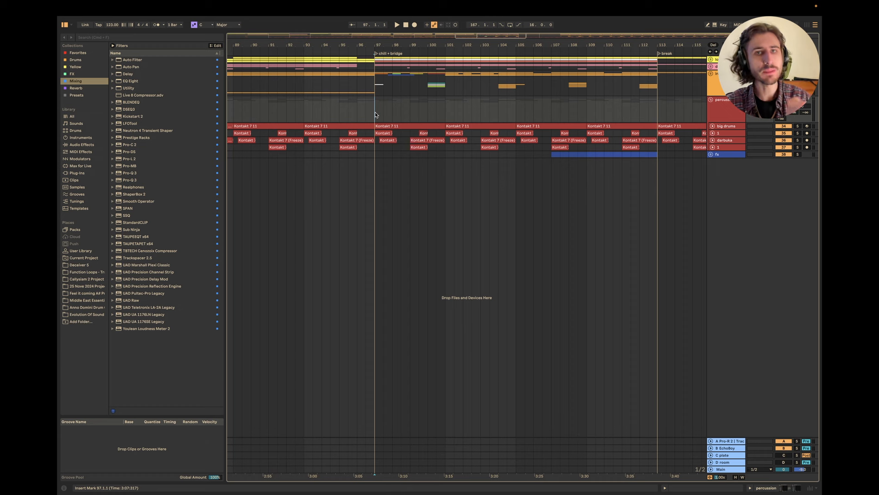
key(space)
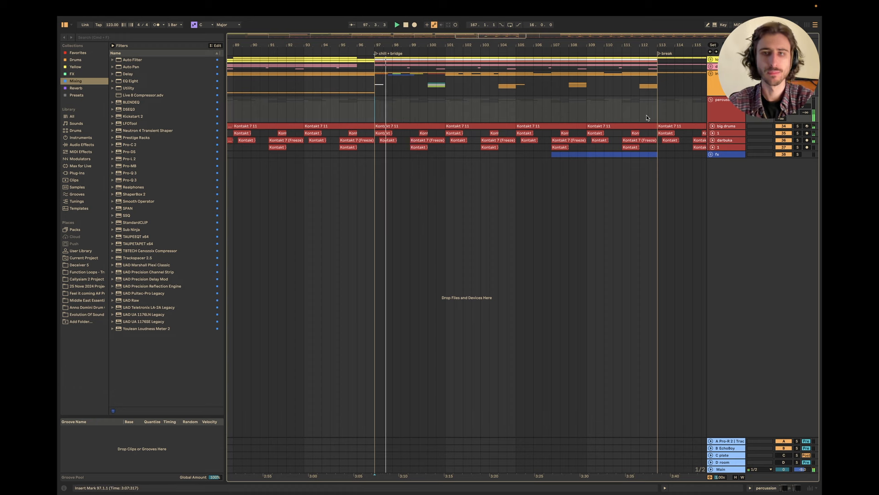
Step: Open Realphones on the Main track during playback, try the Tight listening position, and set the environment to Music Studio I
double_click(725, 470)
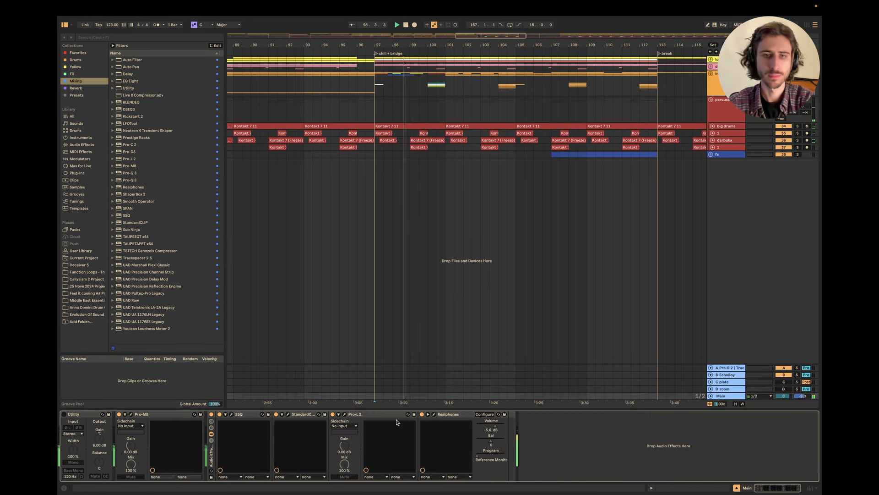
click(434, 414)
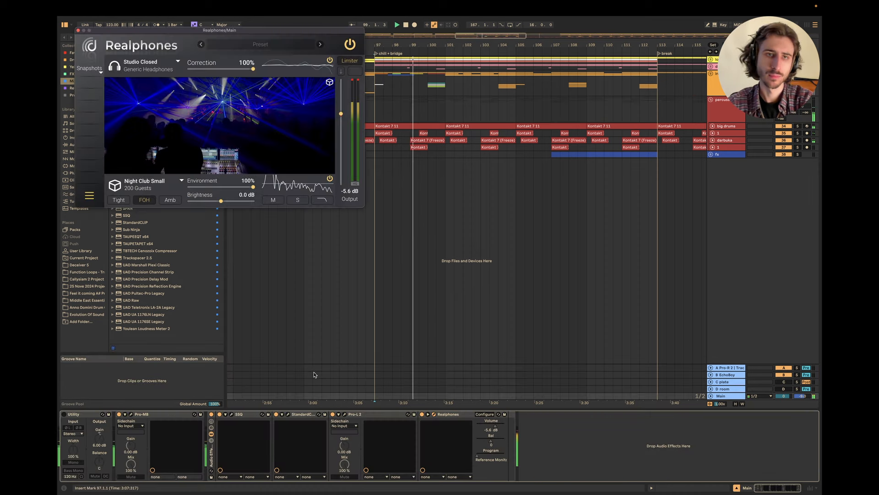
click(118, 200)
click(142, 65)
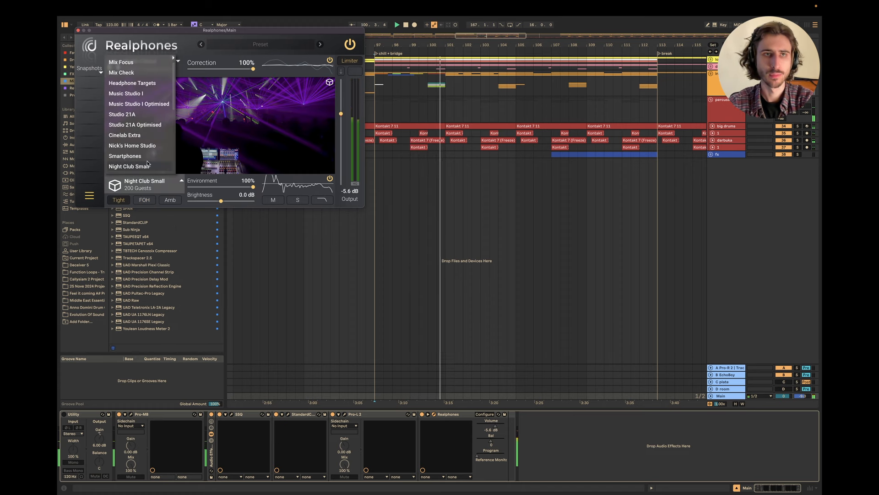
click(133, 93)
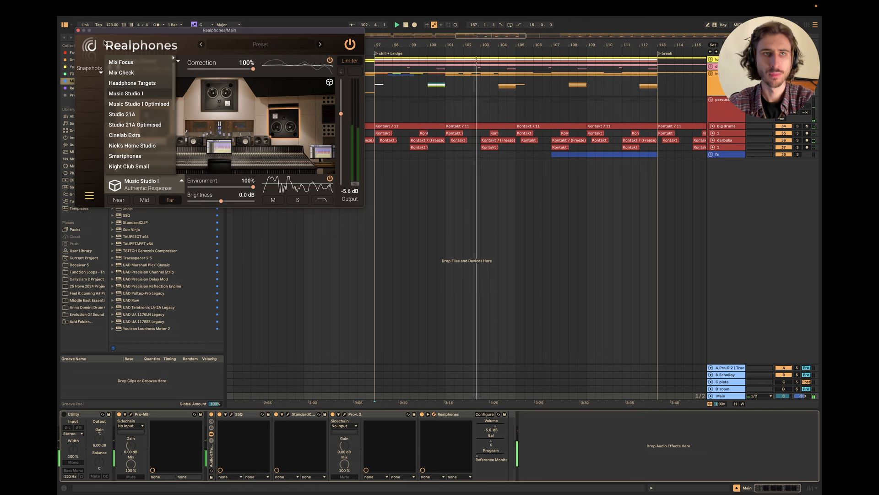
Step: Audition the Music Studio I Optimised environment, return to Music Studio I, and close Realphones
drag(111, 30, 207, 174)
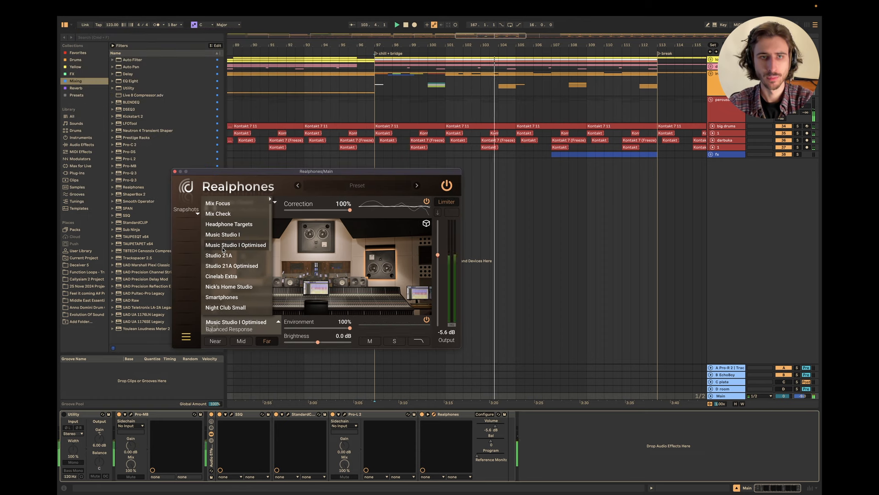
click(224, 248)
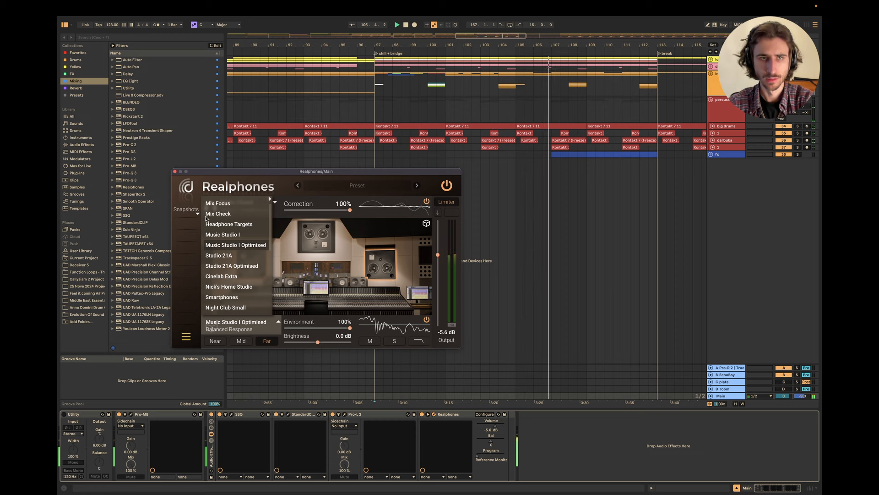
click(222, 235)
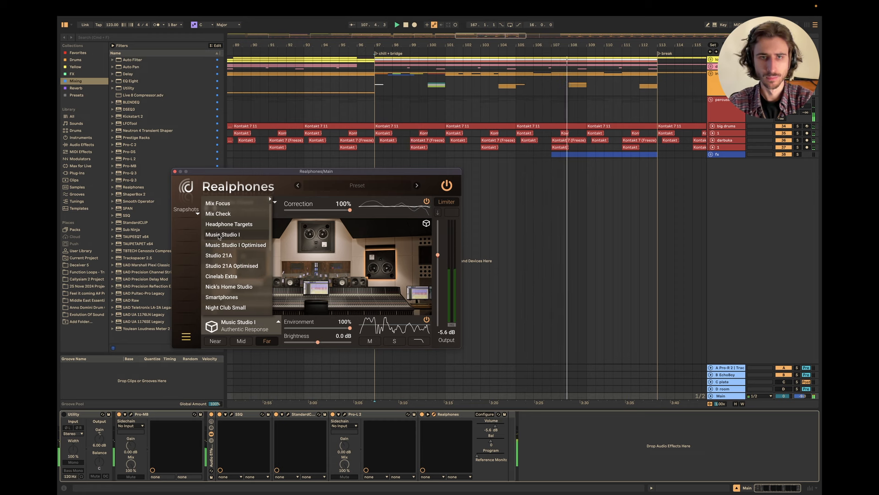
click(175, 171)
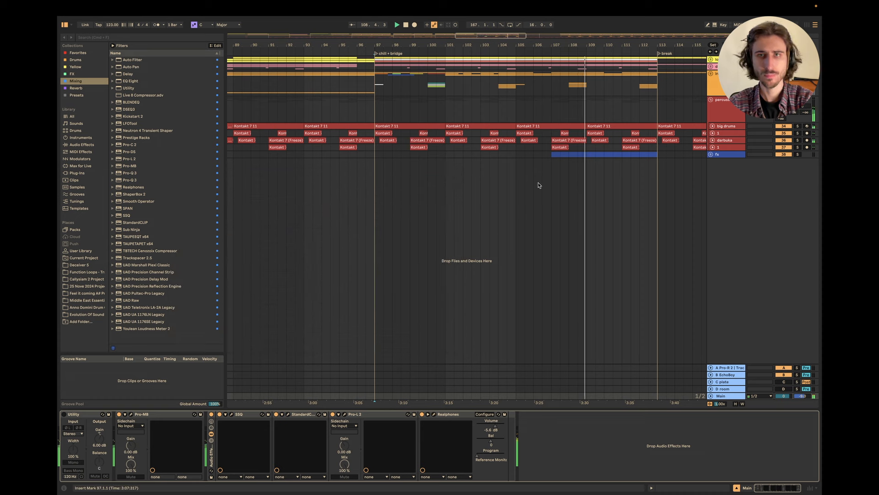
Step: Switch to the Percussion slide in Keynote, point out the arrows on its uppermost clip, and return to Ableton Live
key(super+Tab)
key(super+Tab)
key(super+Tab)
key(shift+super+Tab)
key(shift+super+Tab)
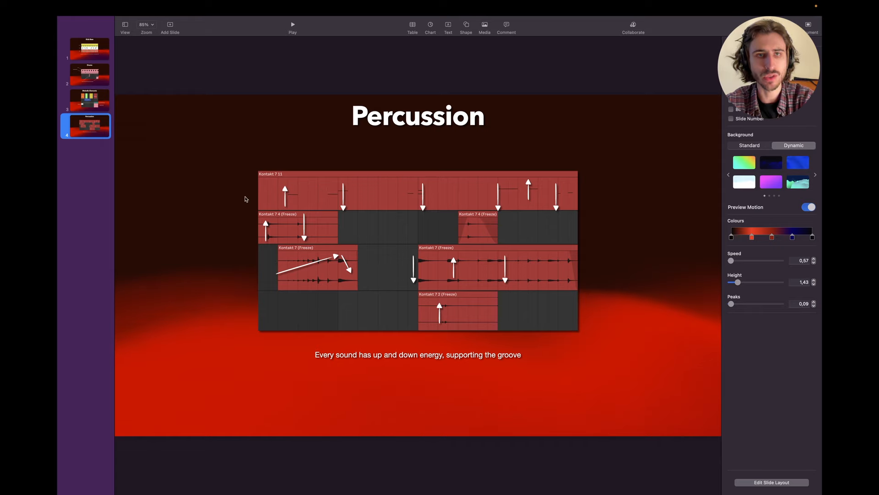
drag(226, 165, 626, 214)
key(ctrl+Left)
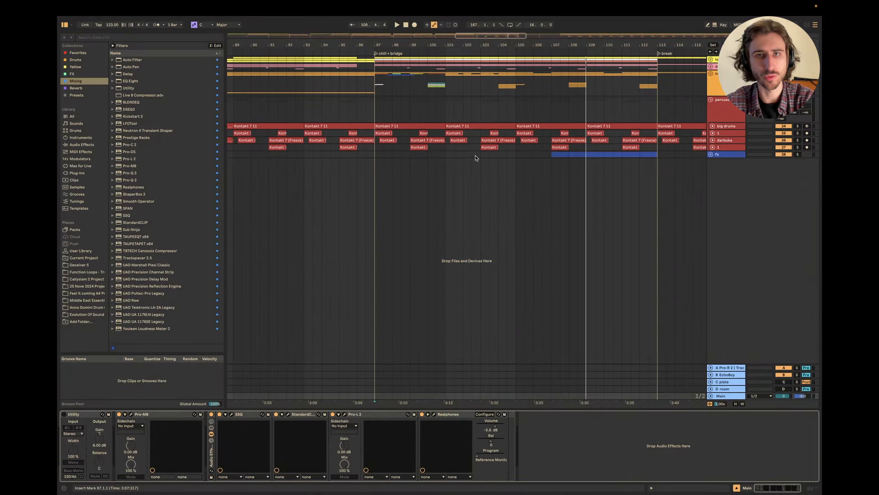
Step: Expand and solo the big drums track, place the insert marker at 97.1.1, and unfold the low group
scroll(426, 156, up, 3)
click(712, 126)
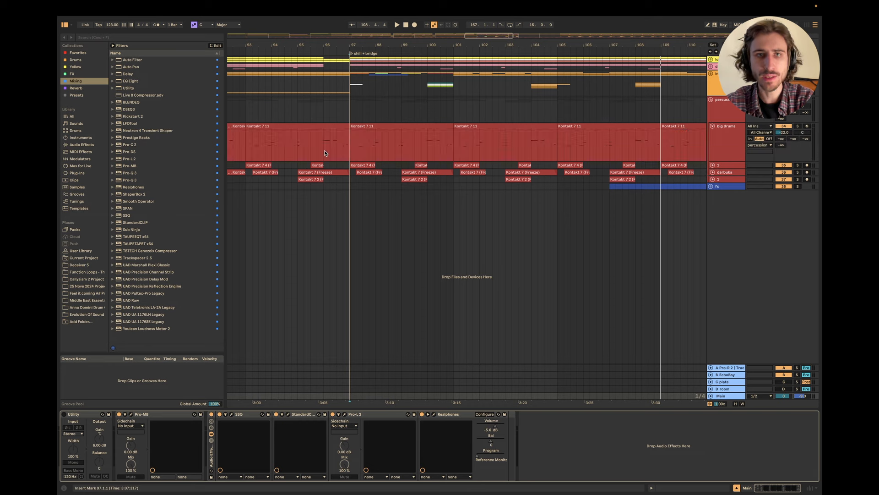
scroll(326, 153, up, 3)
click(368, 153)
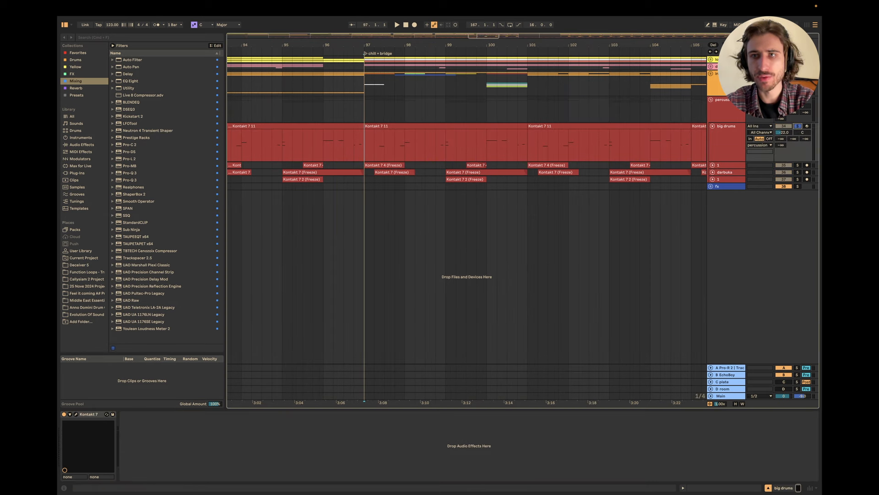
click(711, 60)
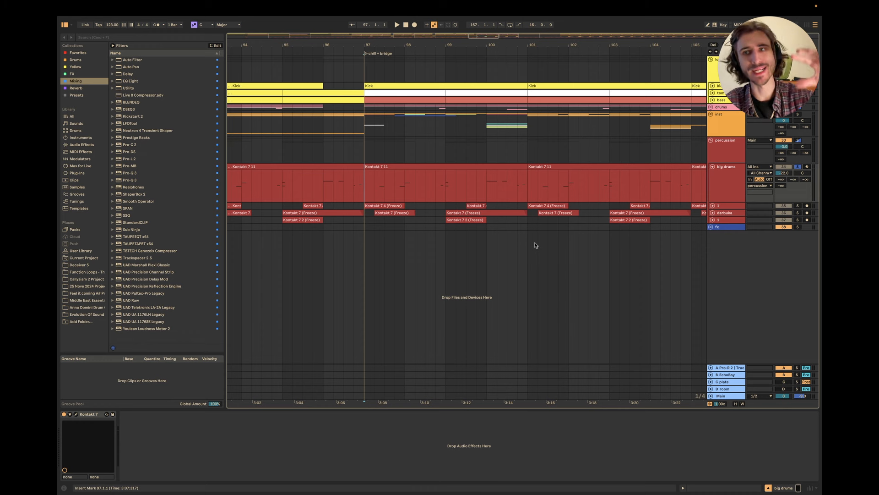
Step: Audition the soloed big drums from 97.1.1 in several short passes
key(space)
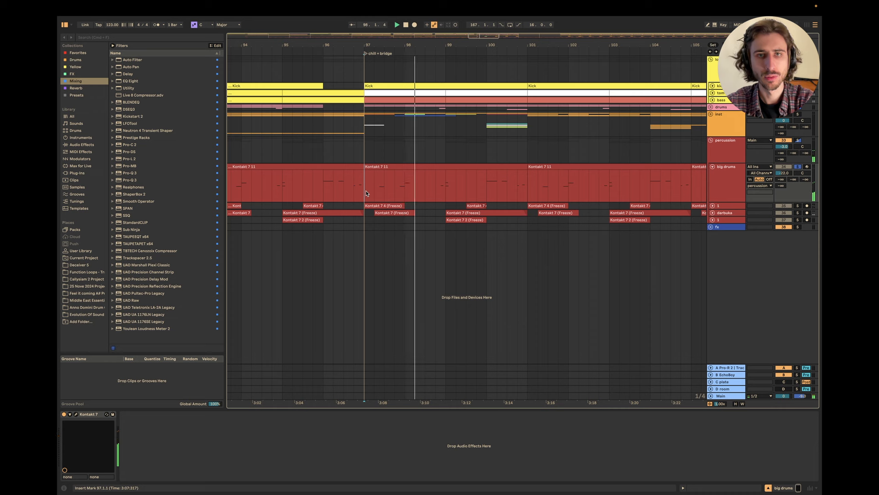
key(space)
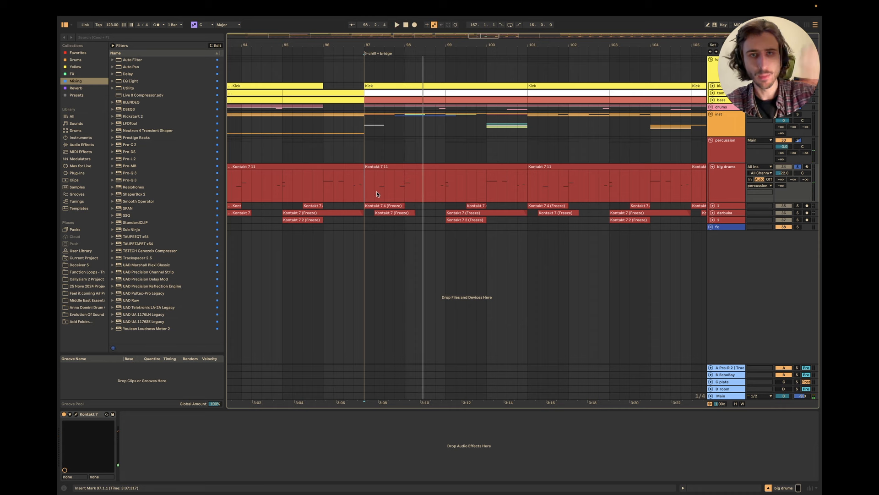
key(space)
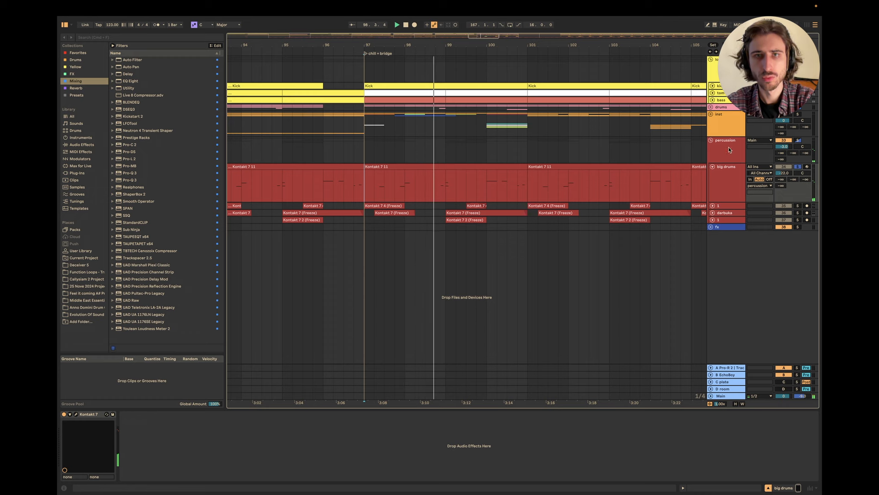
key(space)
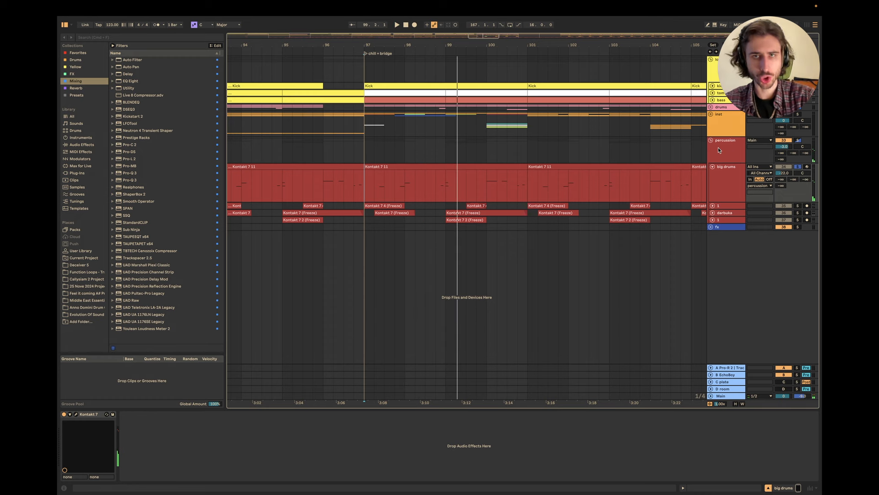
key(space)
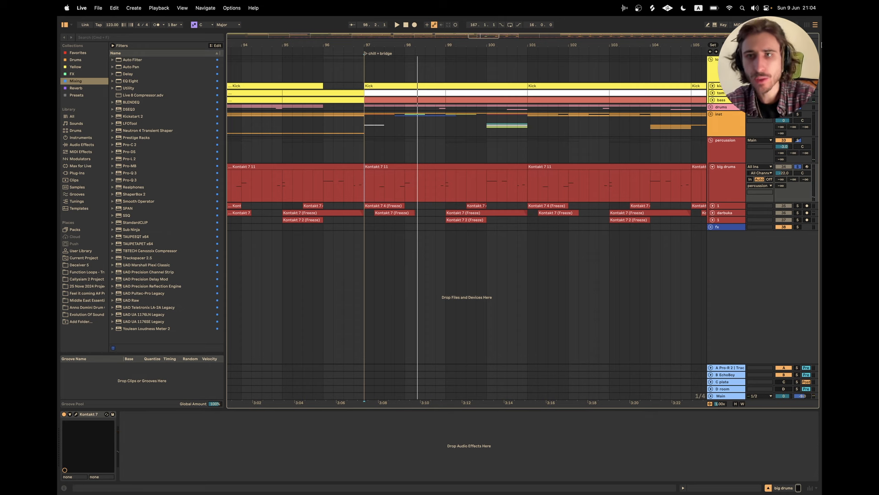
key(space)
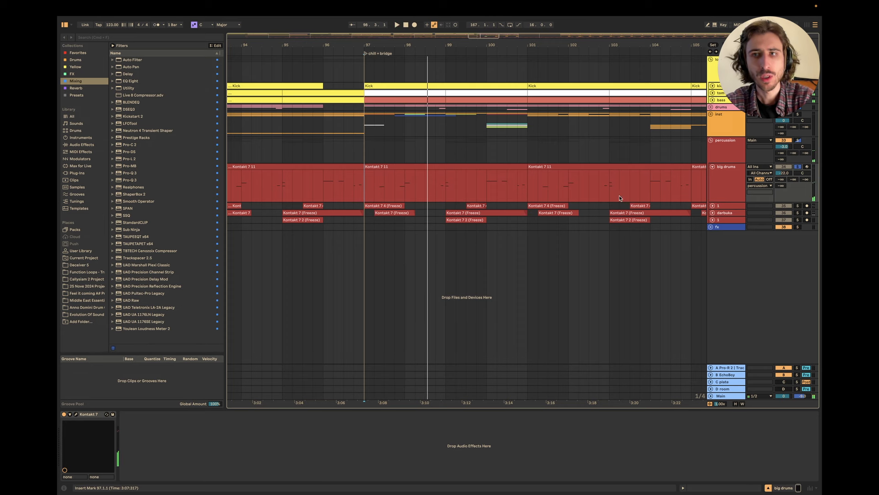
Step: Expand the bass and tom tracks to show their notes, and play them together with the big drums from 97.1.1
scroll(455, 176, up, 2)
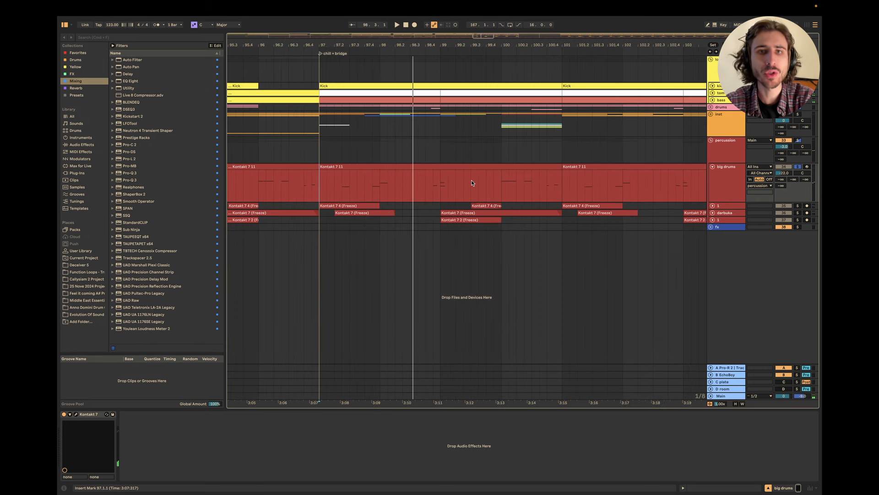
click(713, 99)
click(713, 93)
scroll(346, 235, up, 2)
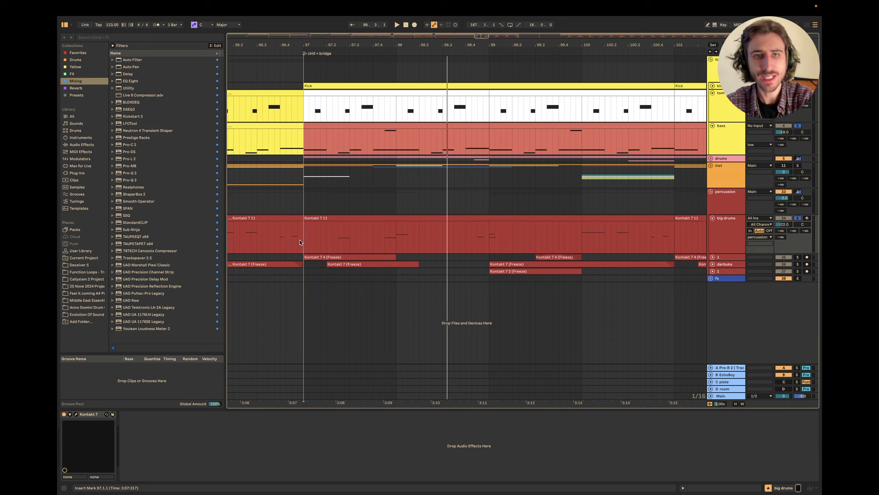
key(space)
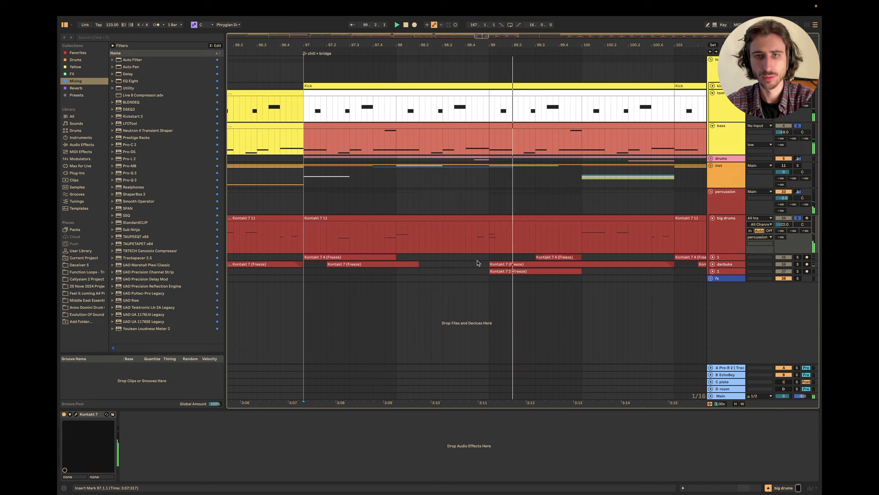
scroll(477, 263, right, 4)
scroll(477, 264, down, 4)
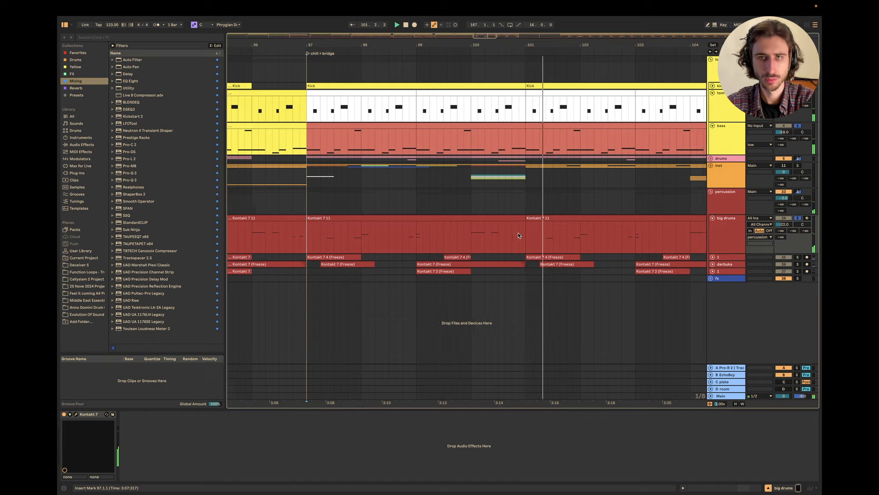
scroll(519, 236, down, 3)
Step: Unfold the drums group, solo the clap and hat tracks, and replay the combined groove from 97.1.1
click(711, 158)
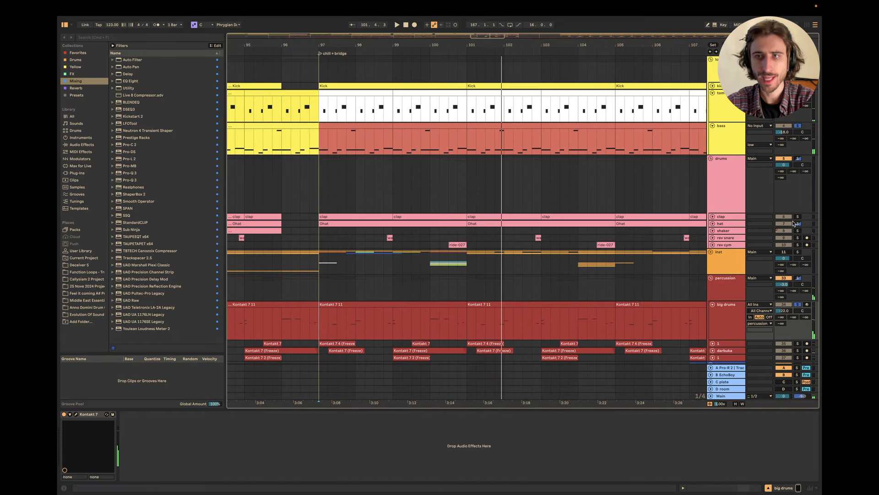
click(323, 321)
scroll(490, 240, down, 2)
scroll(489, 240, left, 1)
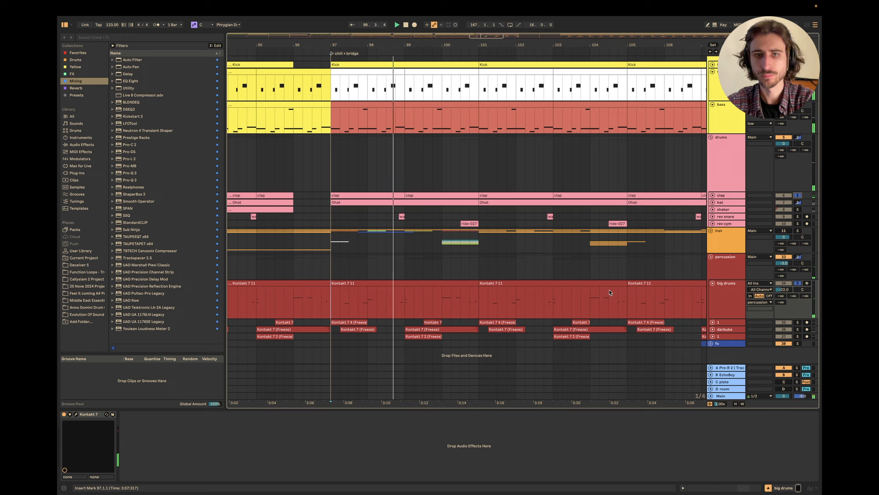
key(space)
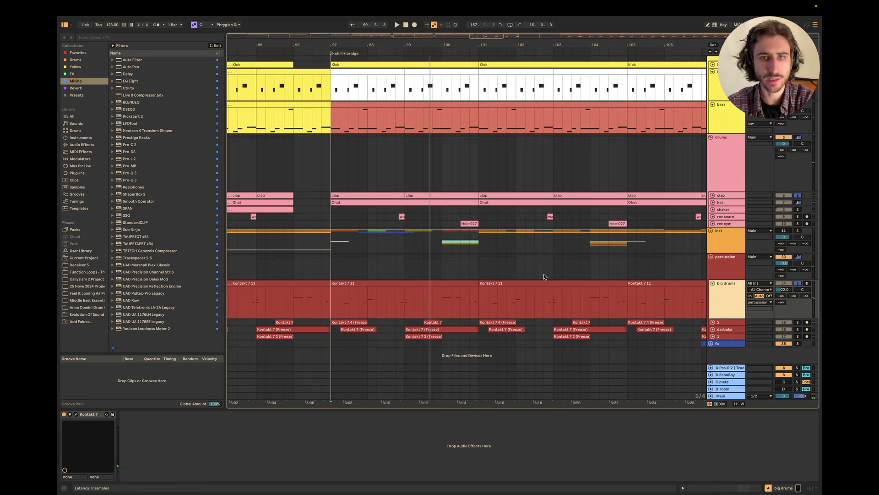
Step: View the big drums track's Damage 2 instrument in Kontakt, close it, and place the insert marker at 97.2.1 in the clip
key(super+alt+p)
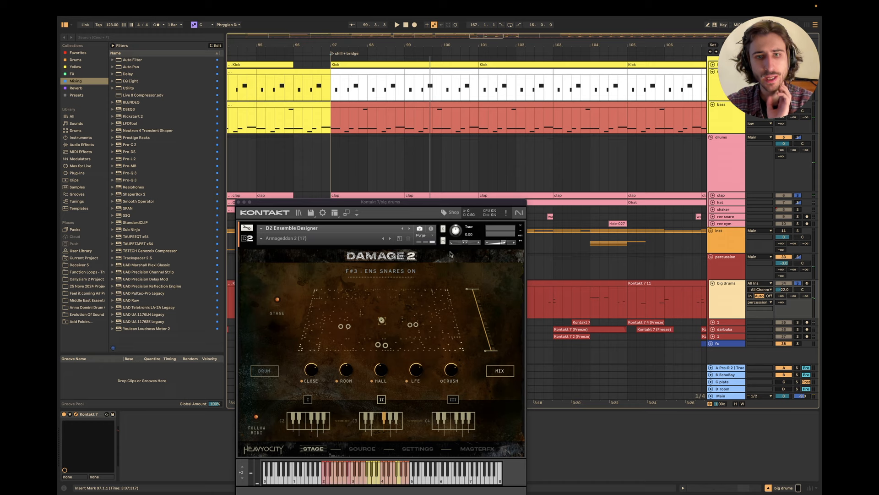
click(235, 202)
scroll(472, 290, down, 5)
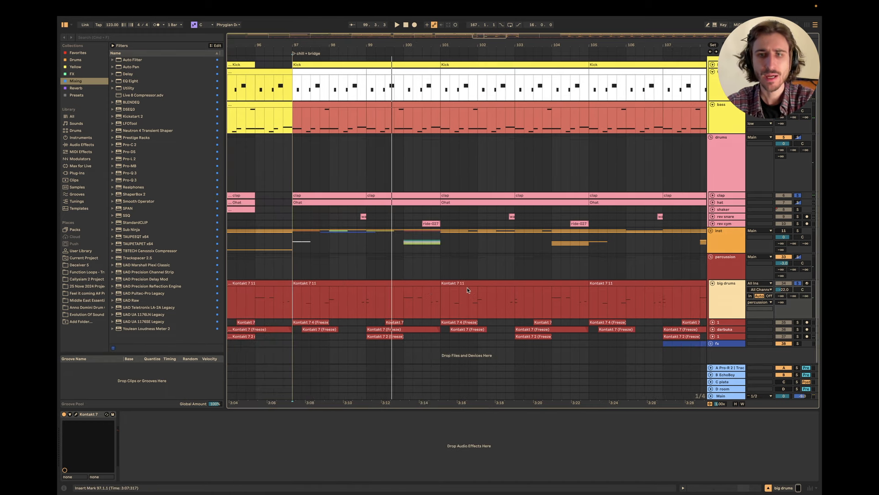
scroll(471, 289, right, 2)
scroll(351, 301, up, 3)
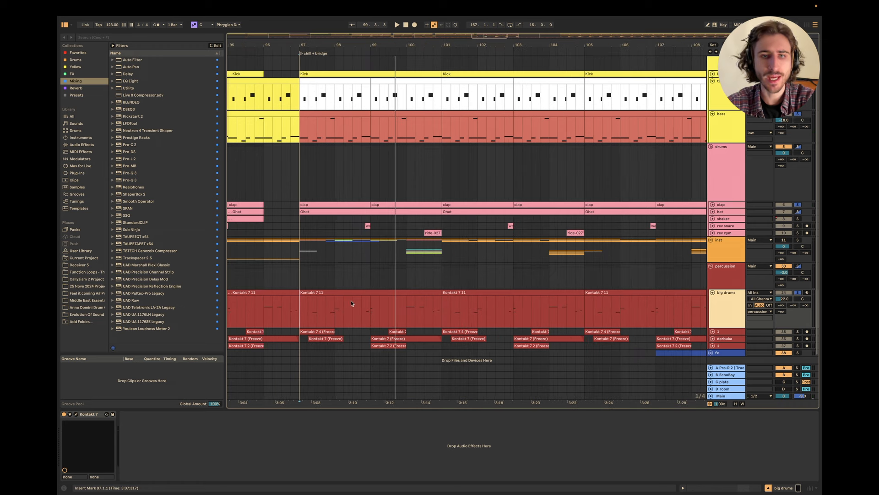
click(304, 309)
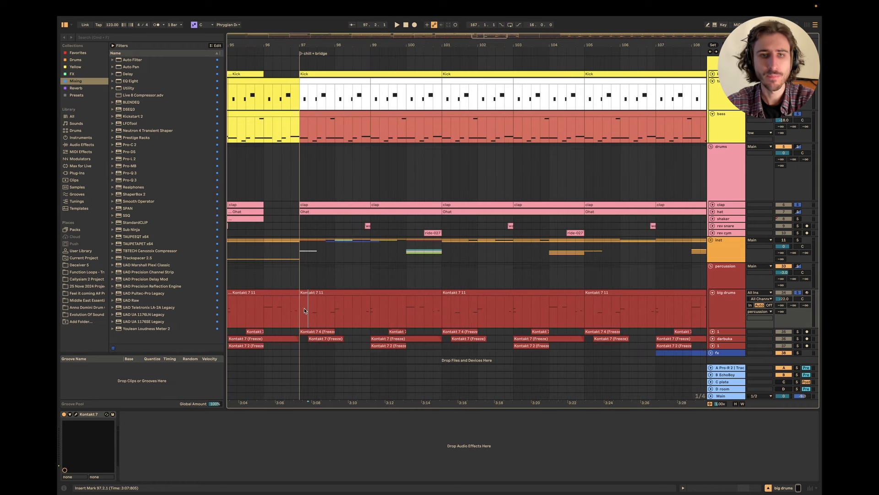
Step: Expand the frozen percussion track directly below the big drums and place the insert marker at 97.1.1
click(713, 331)
click(348, 296)
scroll(363, 342, down, 2)
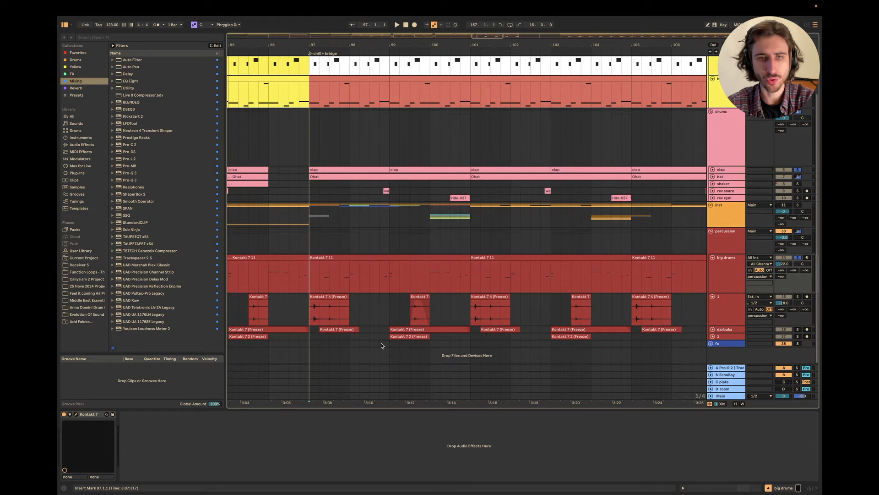
scroll(417, 346, right, 2)
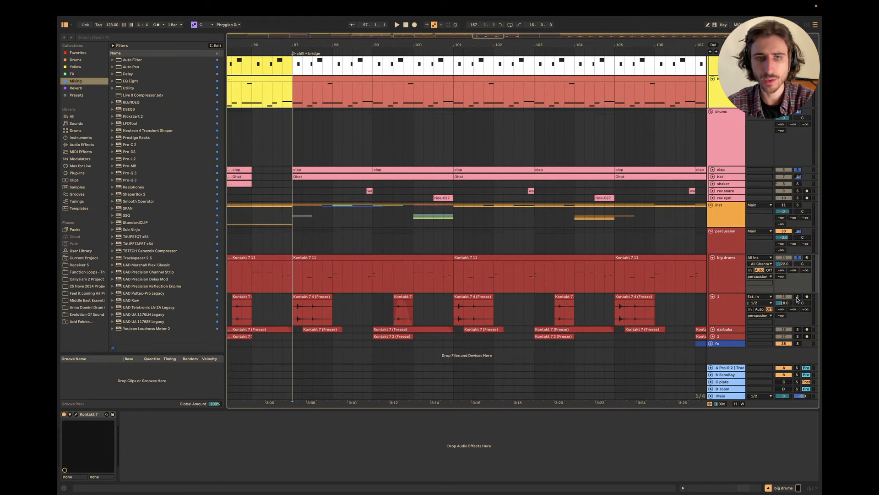
scroll(284, 375, right, 2)
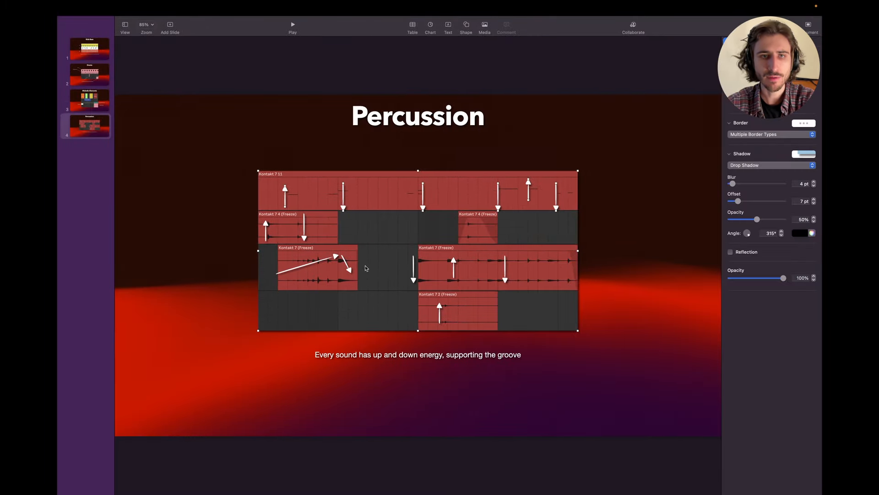
Step: On Keynote's Percussion slide, copy the second row's up arrow onto the other Kontakt 7 4 (Freeze) clip, and return to Ableton Live
drag(232, 236, 321, 225)
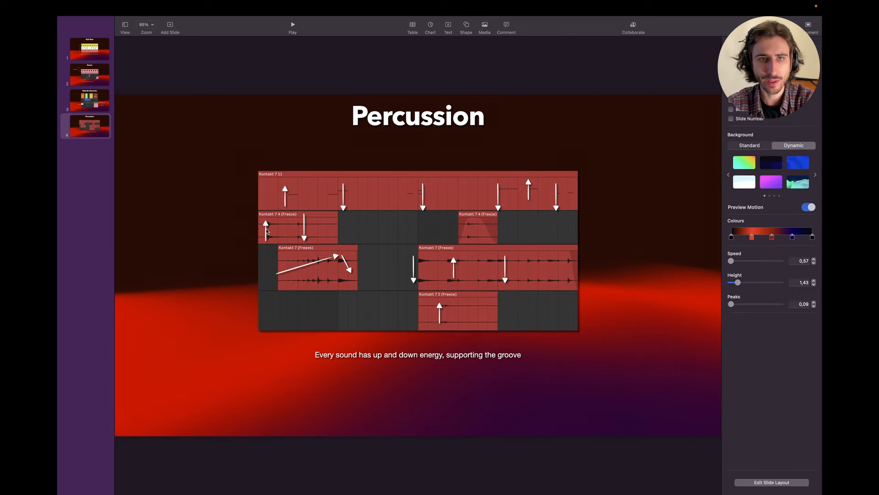
drag(267, 231, 476, 229)
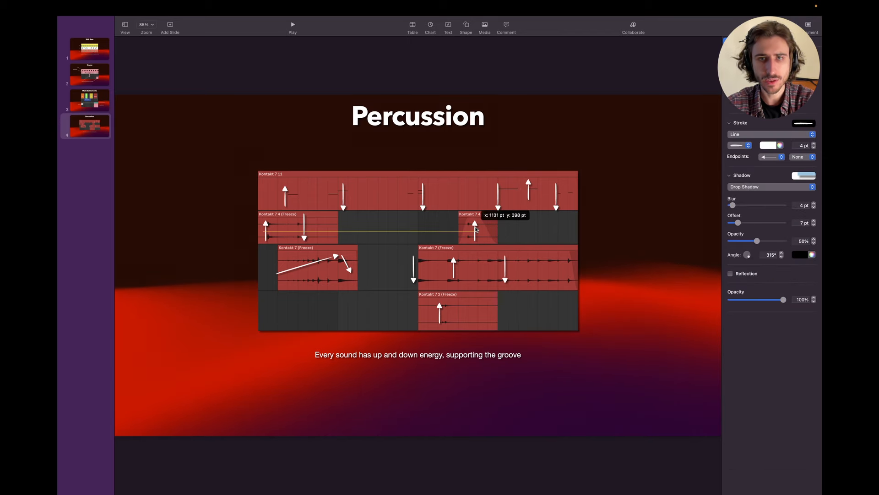
key(super+Tab)
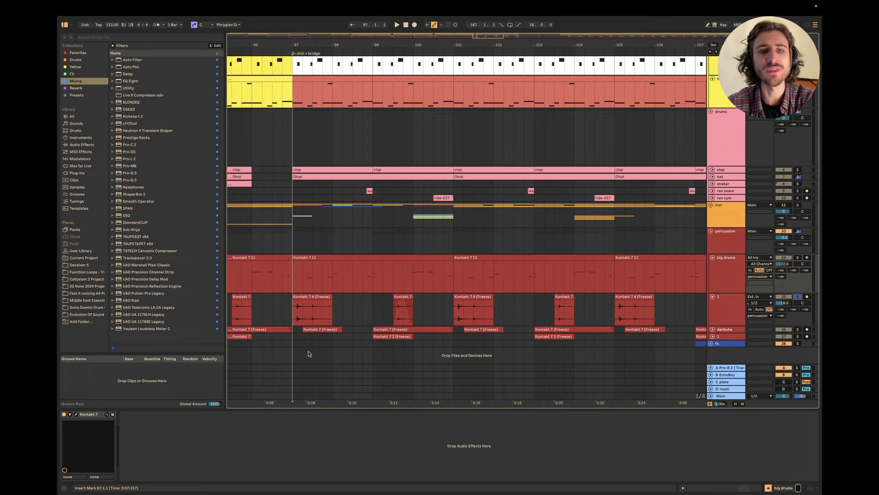
Step: Audition the soloed percussion track below the big drums from 97.1.1, alone and with the other soloed drums
click(285, 317)
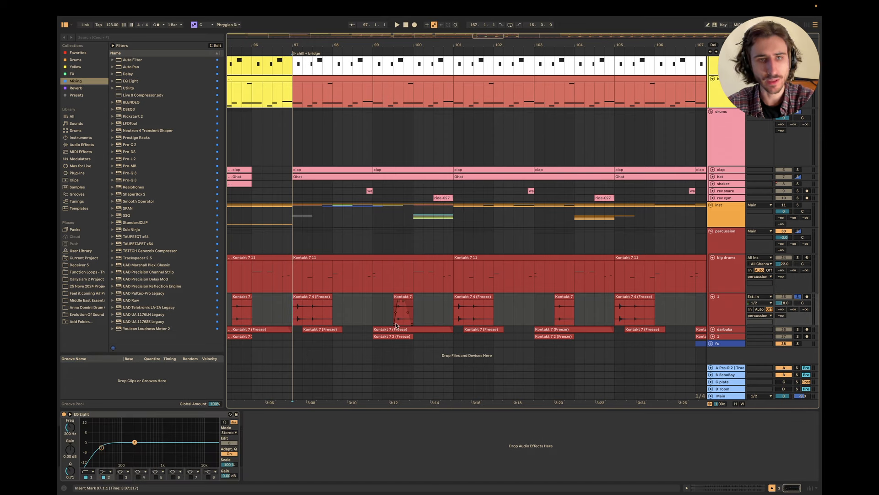
key(space)
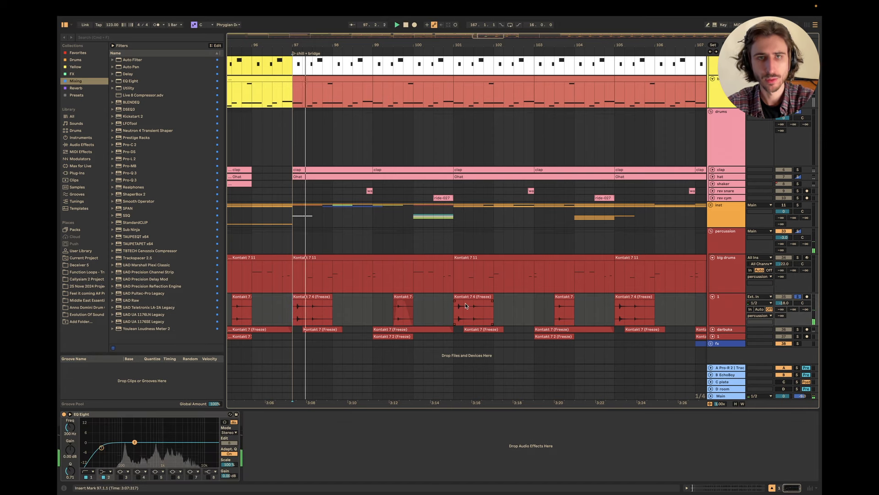
scroll(581, 232, up, 2)
scroll(580, 231, up, 2)
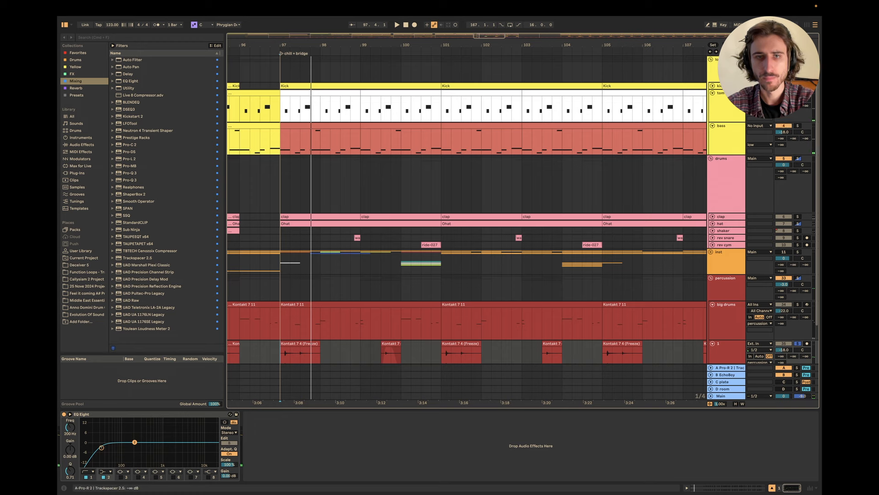
scroll(516, 241, down, 3)
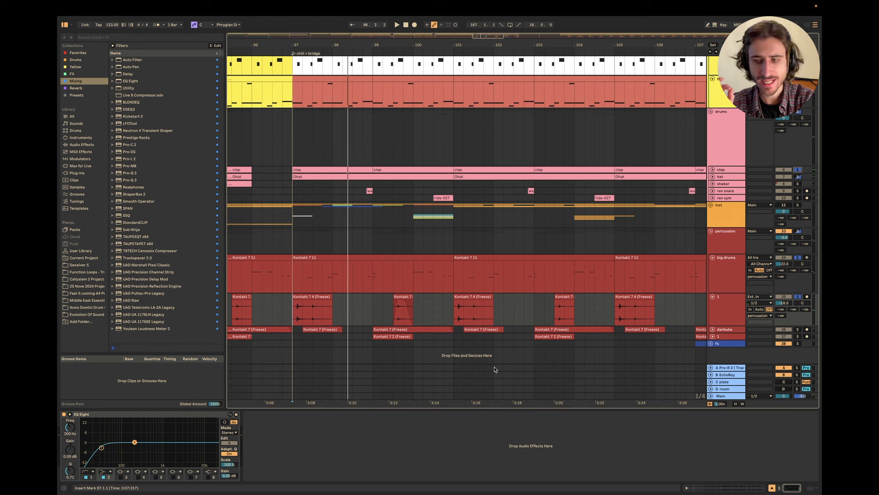
Step: Expand the darbuka track, place the insert marker at 97.1.1 in it, and collapse its enlarged EQ Eight display
click(712, 329)
scroll(351, 220, down, 3)
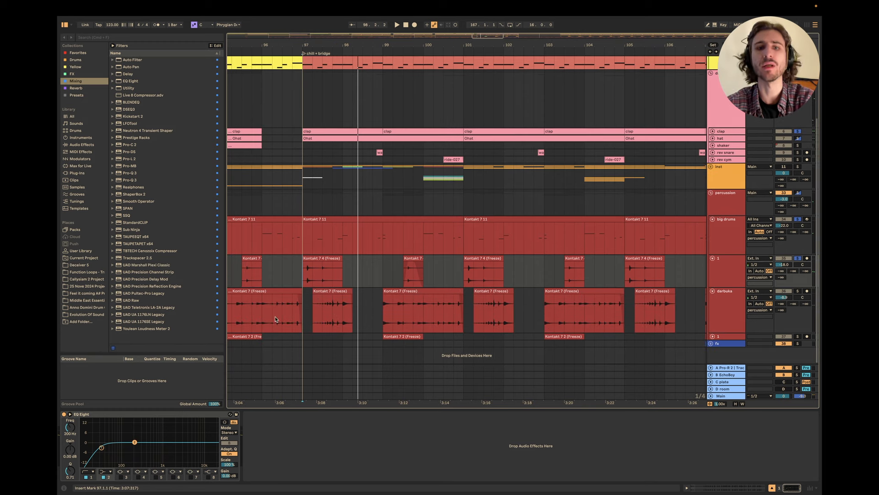
click(305, 327)
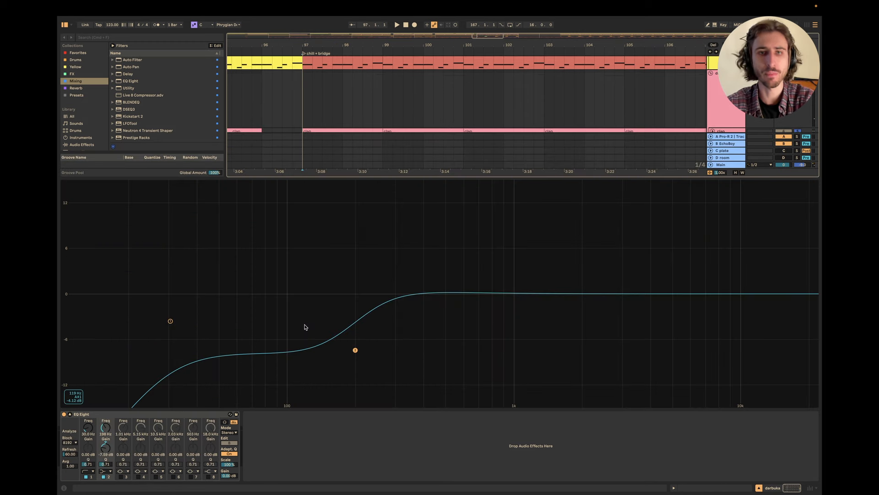
click(70, 413)
Step: Play the darbuka with the soloed percussion and drums from 97.1.1 in several passes
key(space)
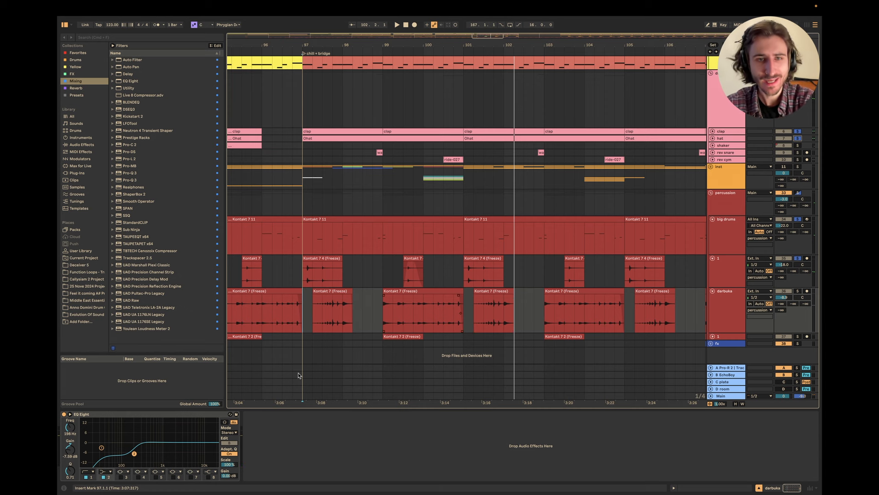
key(space)
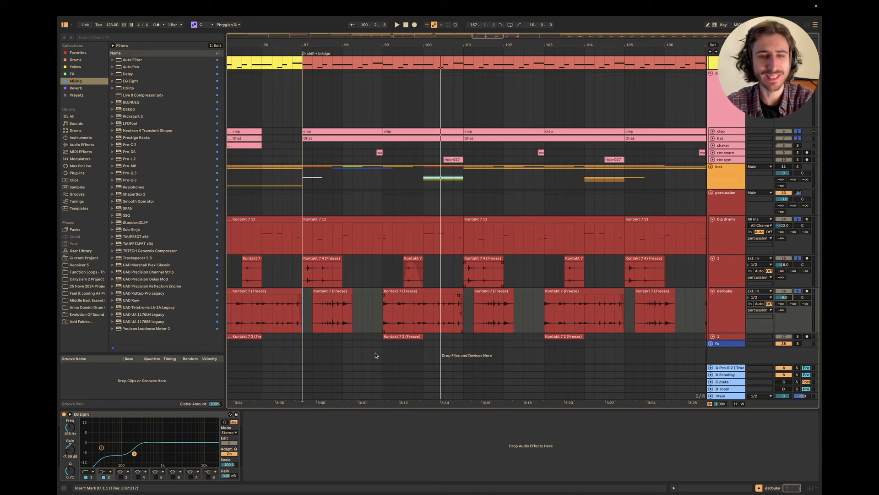
key(super+Tab)
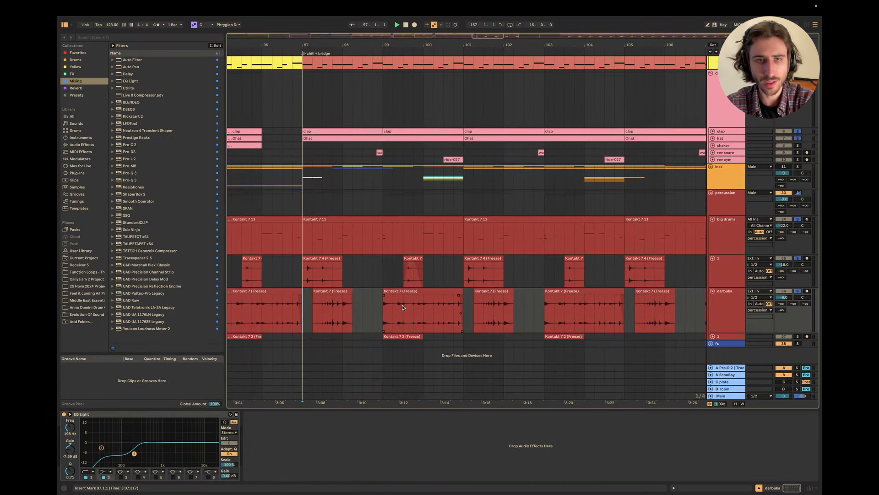
key(space)
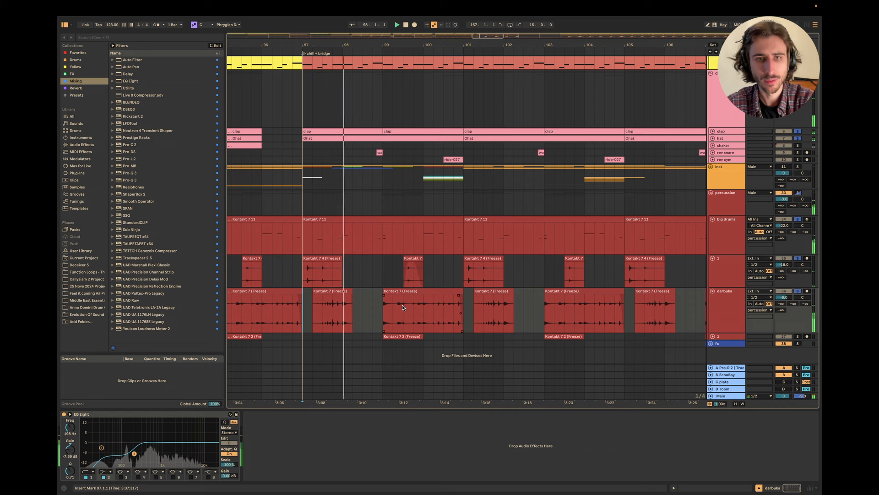
Step: Highlight the darbuka hits from 97.3.1 to 98.1.1, and return the insert marker to 97.1.1
key(plus)
key(plus)
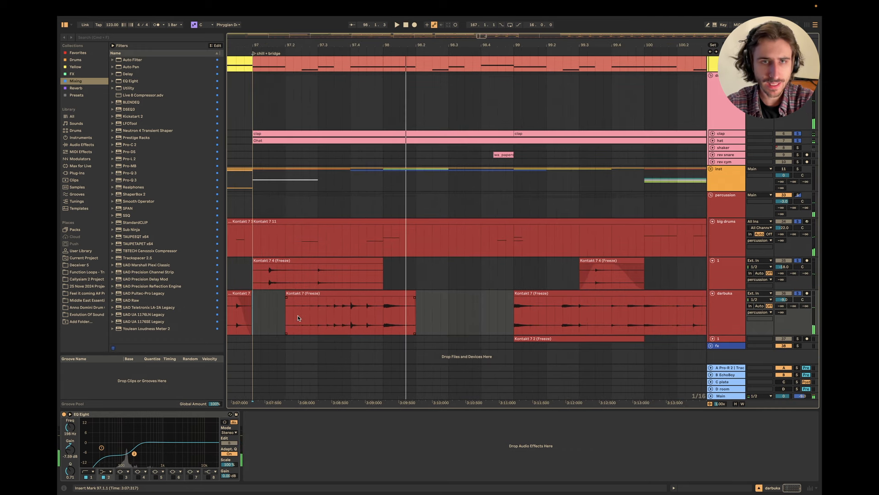
drag(319, 316, 391, 316)
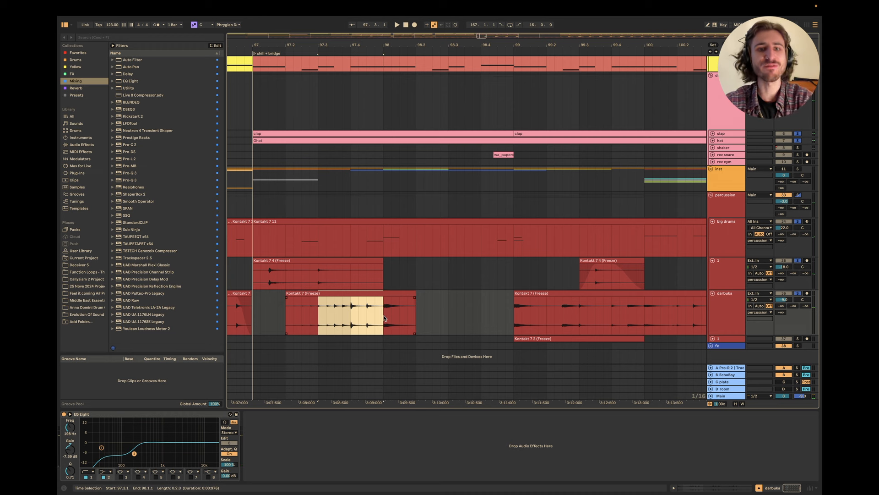
click(261, 306)
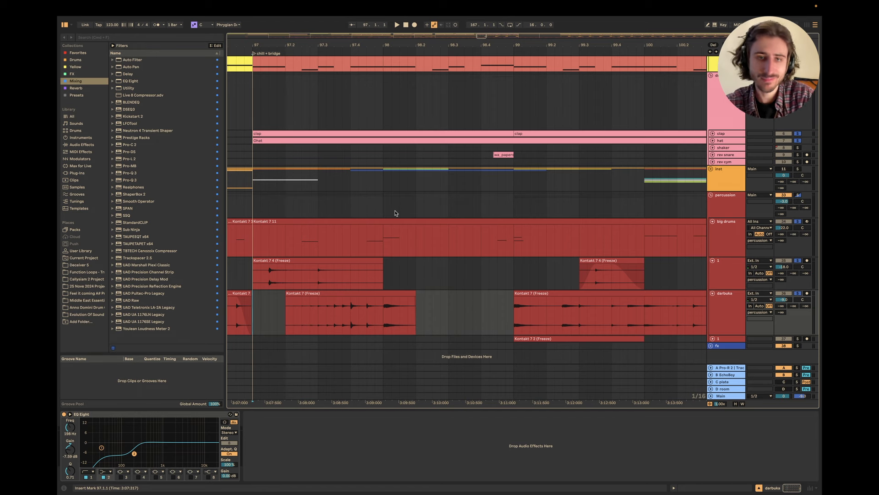
Step: Play the percussion groove from 97.1.1 and highlight the darbuka clip spanning 99.1.1 to 101.1.1
scroll(437, 225, down, 4)
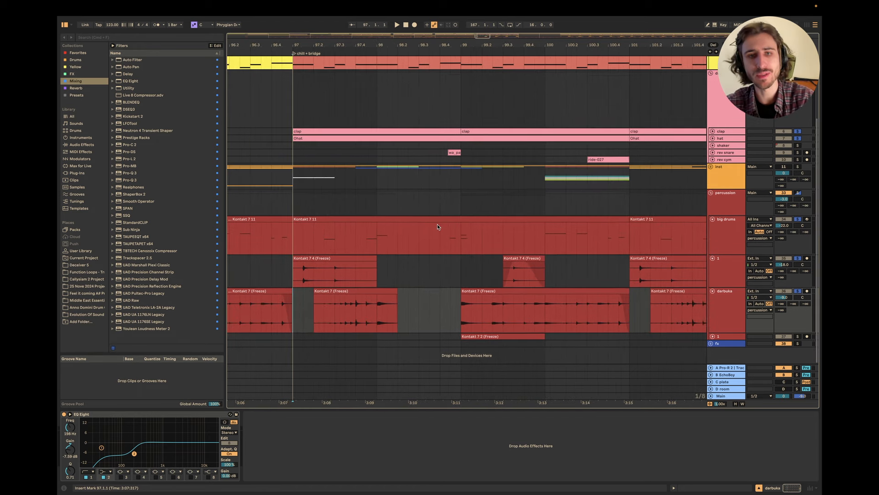
scroll(437, 226, down, 4)
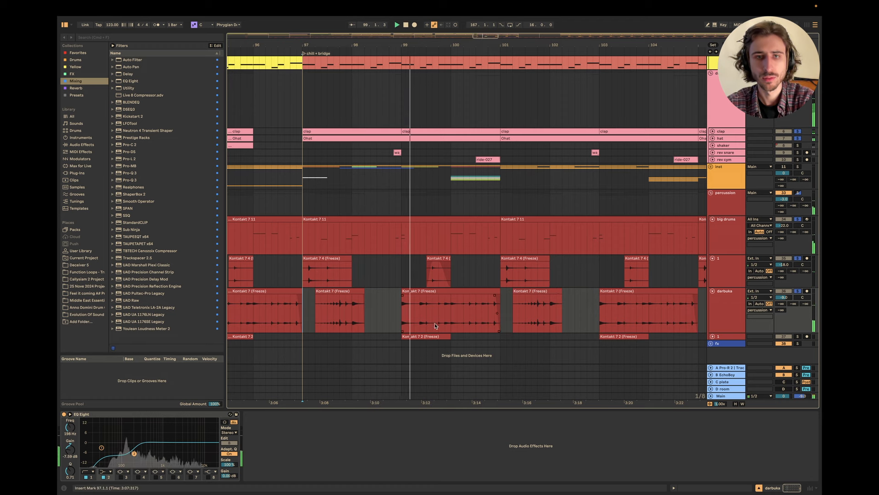
click(467, 305)
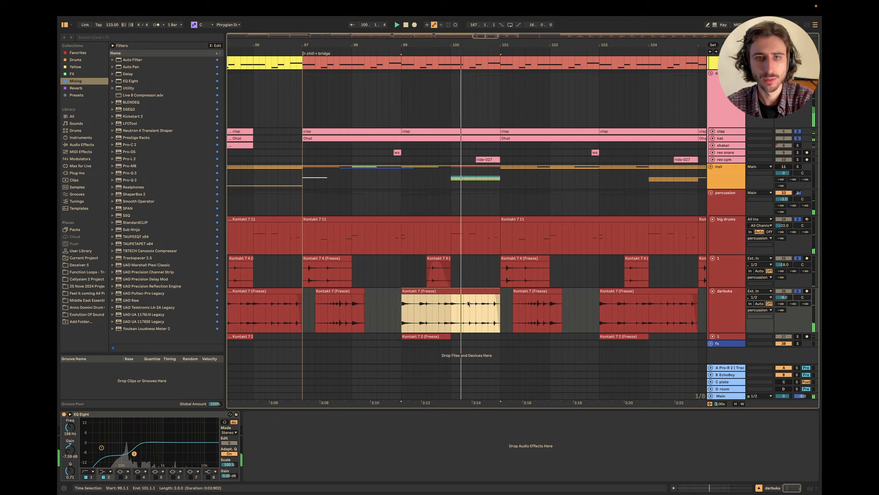
Step: Expand the percussion track below the darbuka and play it with the groove from 98.4.1
click(713, 337)
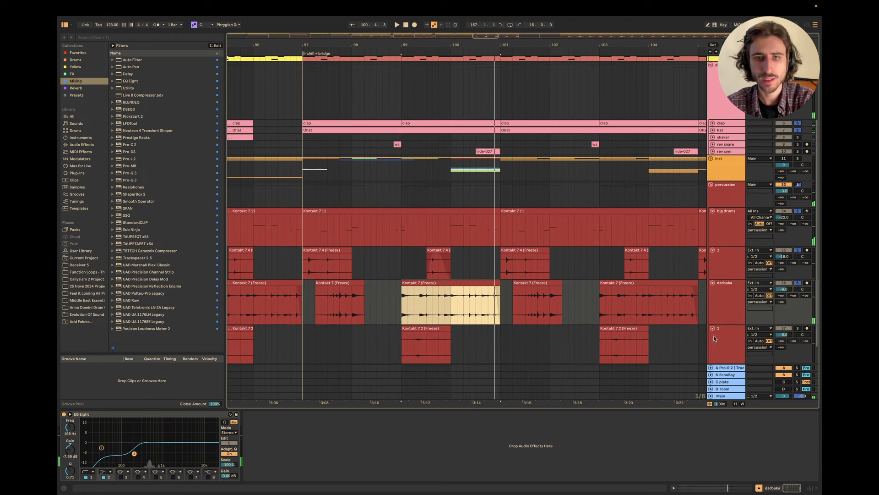
scroll(510, 350, down, 2)
scroll(510, 350, left, 1)
click(416, 317)
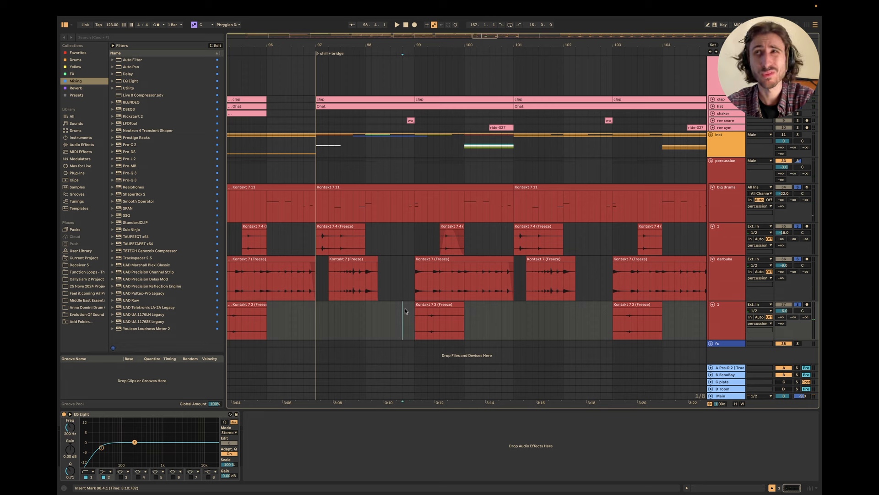
key(space)
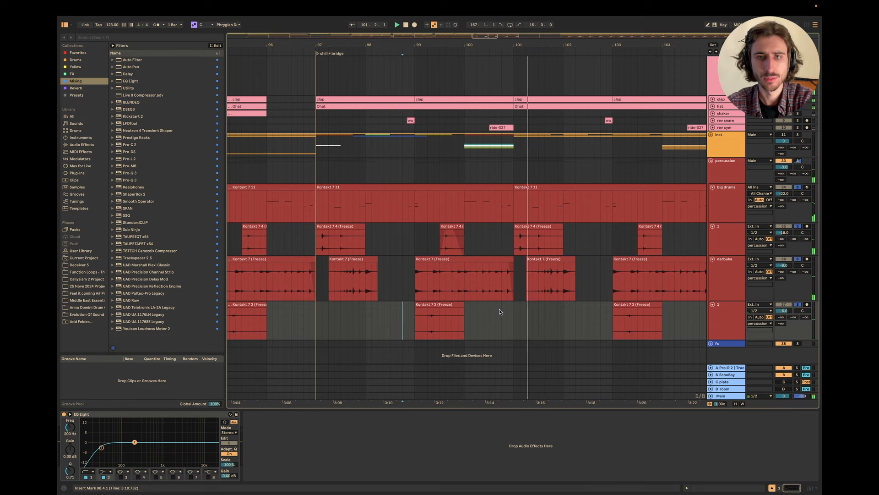
Step: Place the insert marker at 100.2.1 in the darbuka clip, stop playback, and highlight the clip's ending from 100.4.1 to 101.1.1
scroll(500, 293, up, 5)
click(429, 278)
key(space)
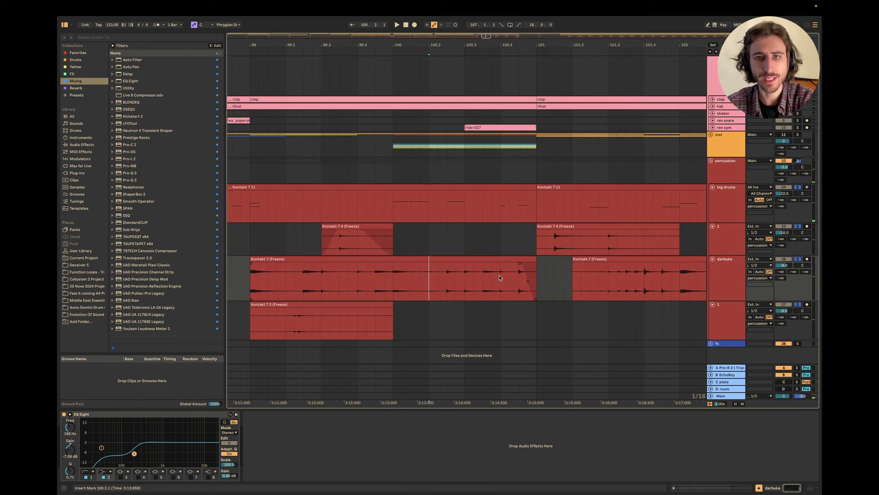
scroll(537, 274, down, 6)
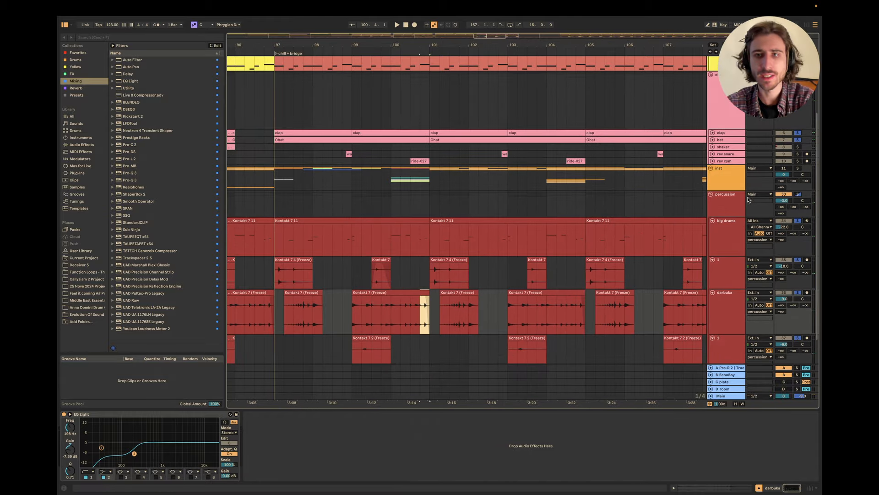
Step: Fold the percussion group and collapse the tom and bass tracks
click(710, 194)
scroll(587, 210, down, 5)
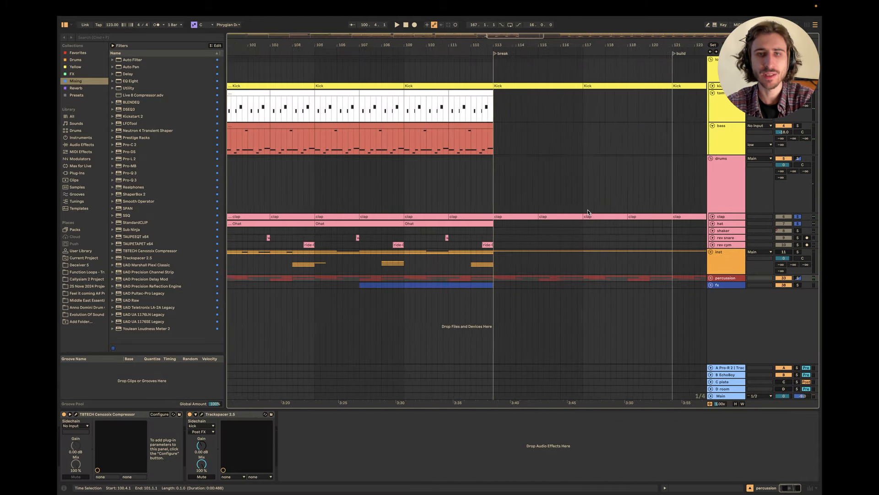
scroll(587, 210, down, 3)
scroll(498, 195, down, 3)
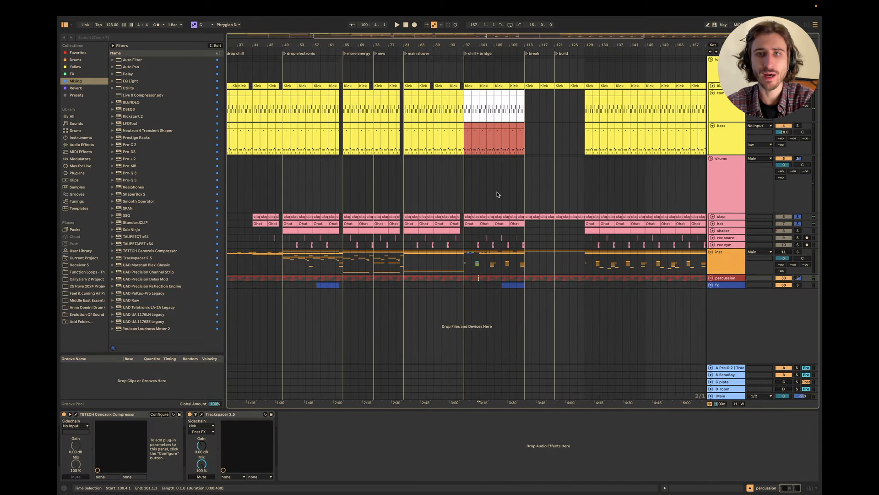
click(713, 93)
click(712, 100)
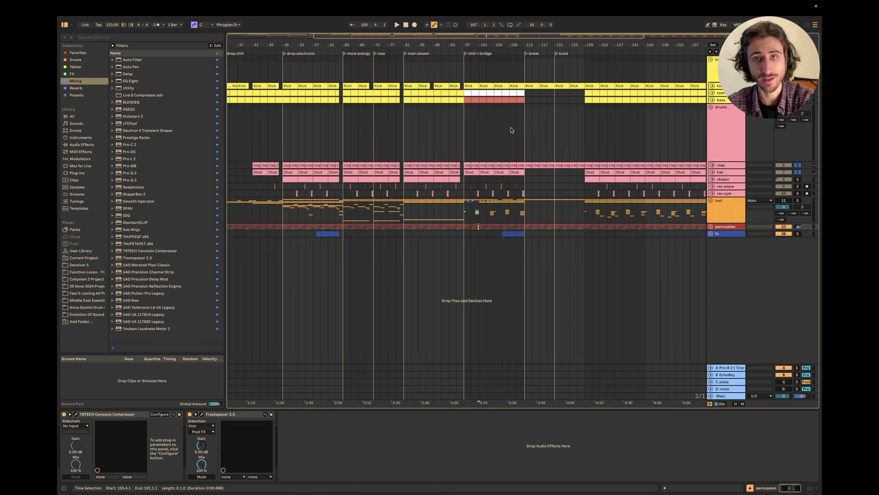
Step: Look over the arrangement through its final section, and fold the drums group and the low group
scroll(511, 139, down, 3)
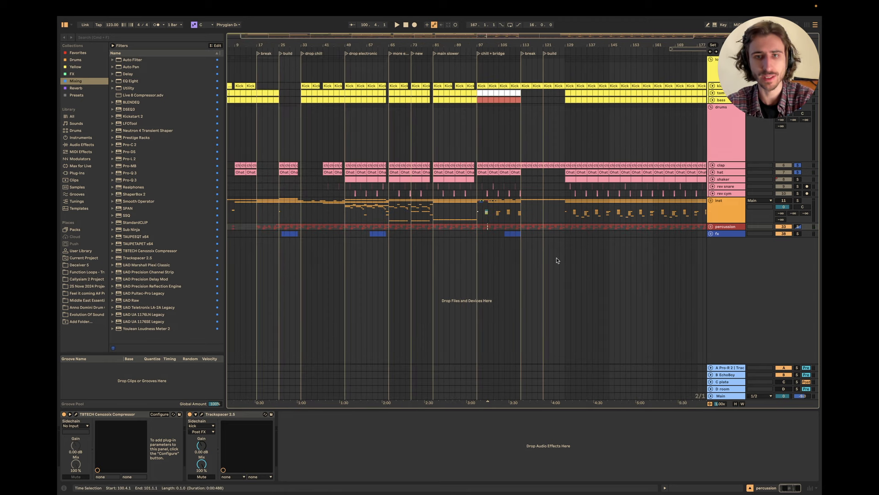
scroll(524, 225, right, 5)
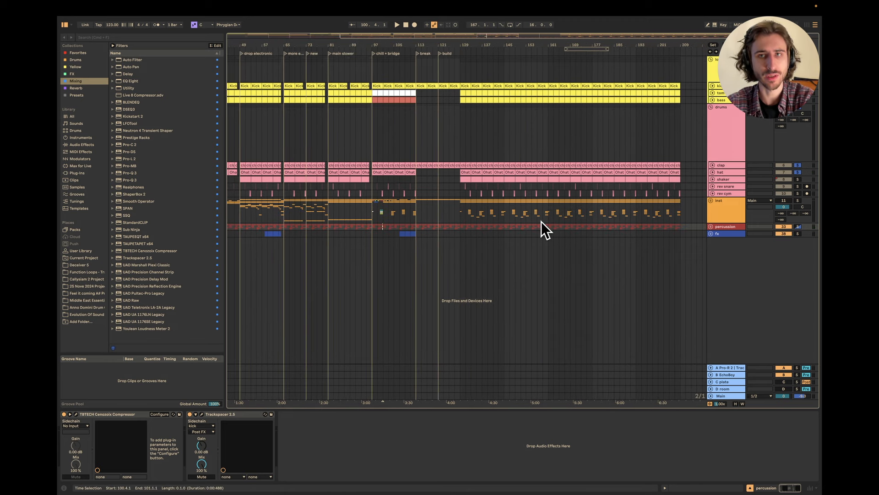
scroll(474, 188, up, 3)
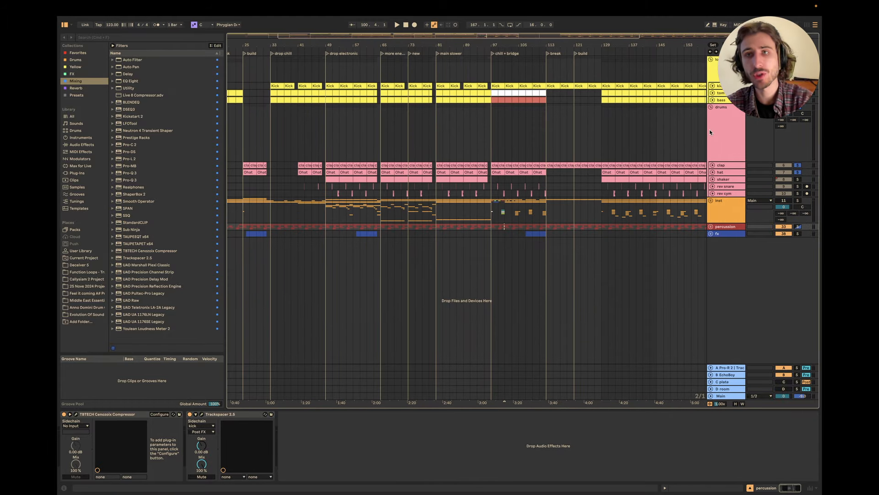
click(710, 107)
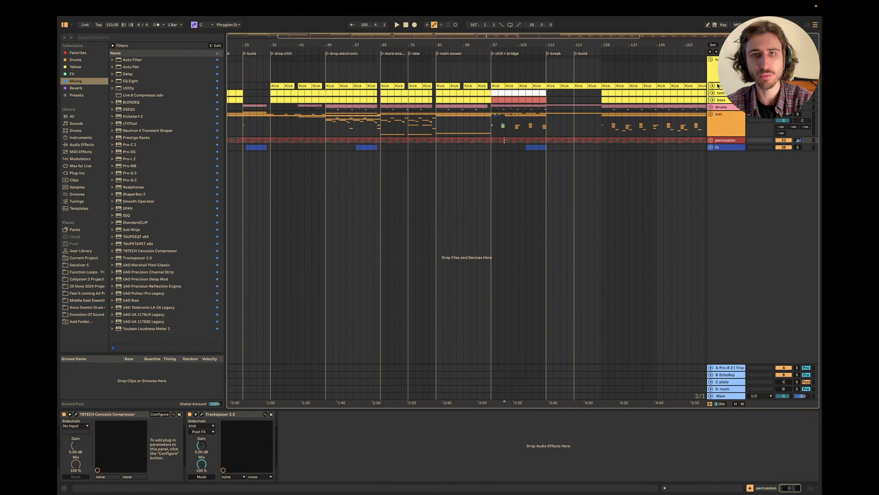
click(711, 59)
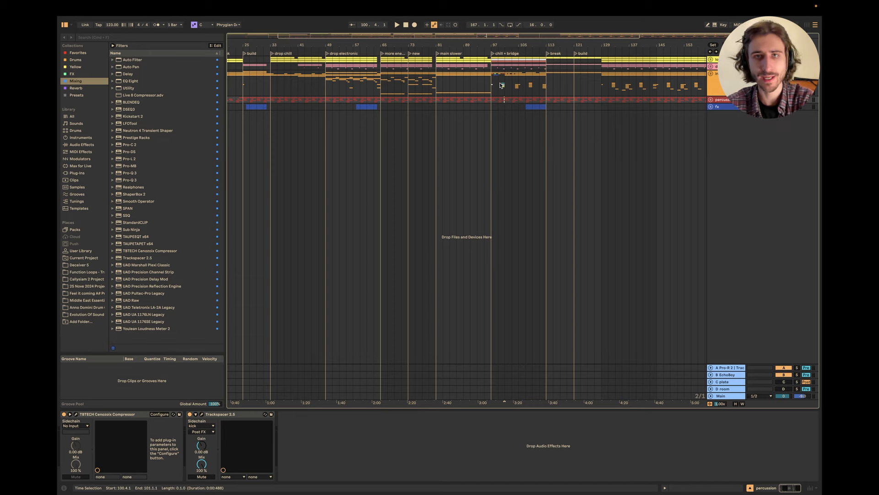
Step: Play the arrangement from 96.1.1 through the chill + bridge section and into the break
scroll(501, 86, up, 10)
click(436, 87)
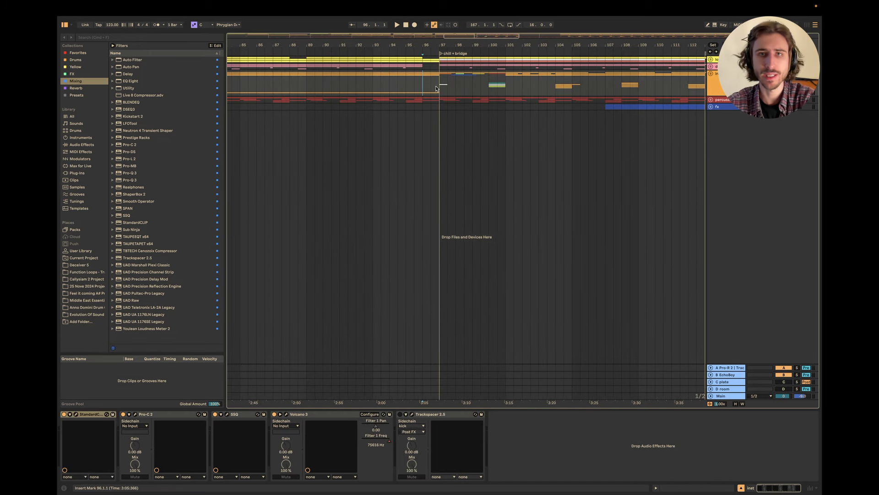
scroll(435, 84, right, 3)
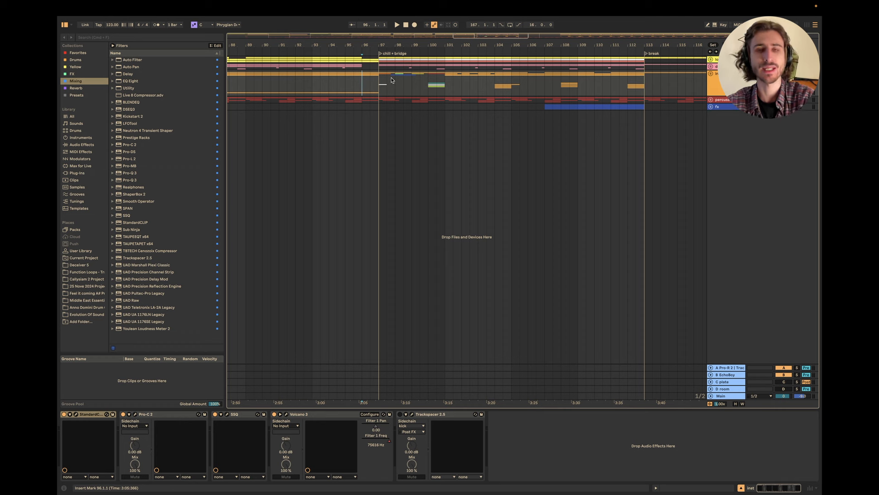
key(space)
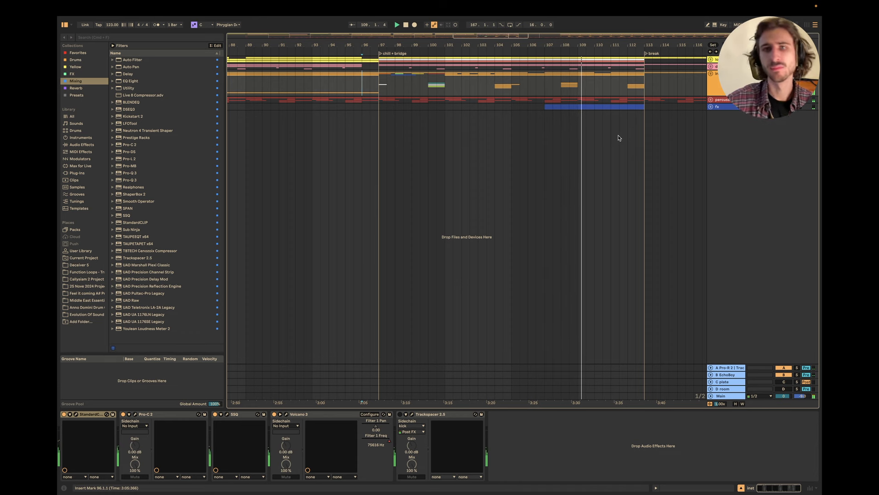
scroll(652, 146, right, 3)
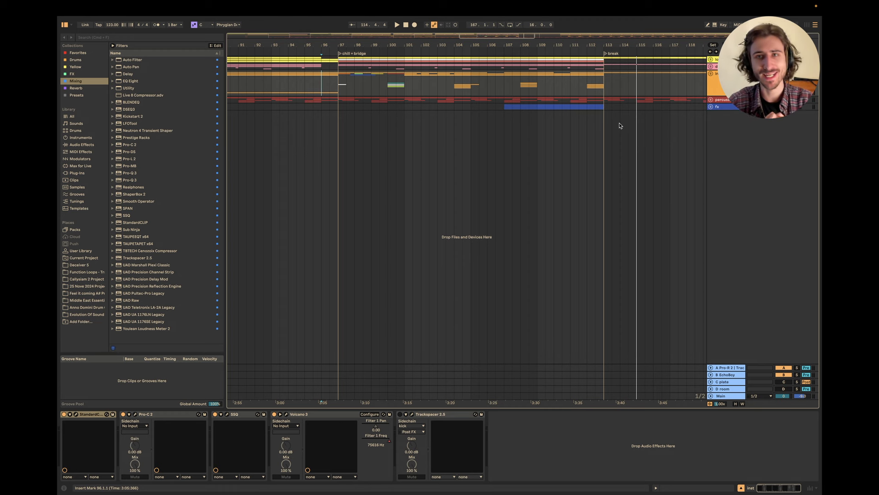
Step: Go back to just before the main slower section and play the arrangement from 80.1.1 into the chill + bridge section
click(502, 37)
drag(502, 37, 465, 36)
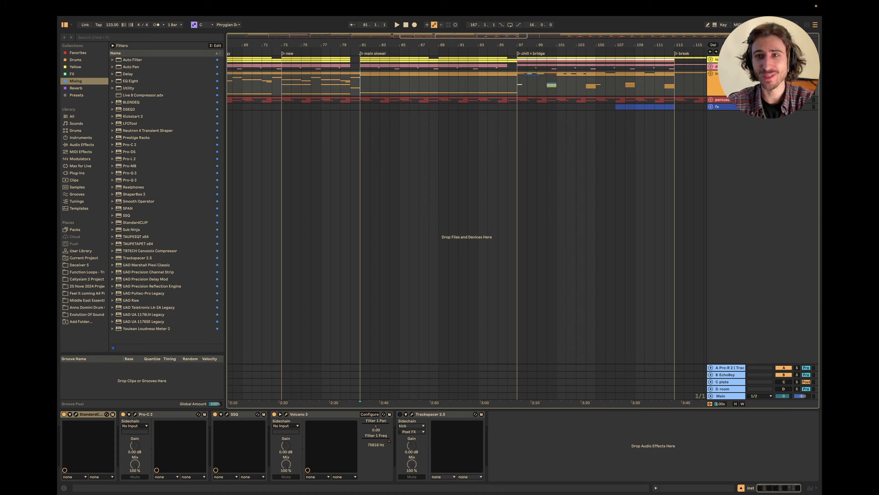
click(349, 93)
key(space)
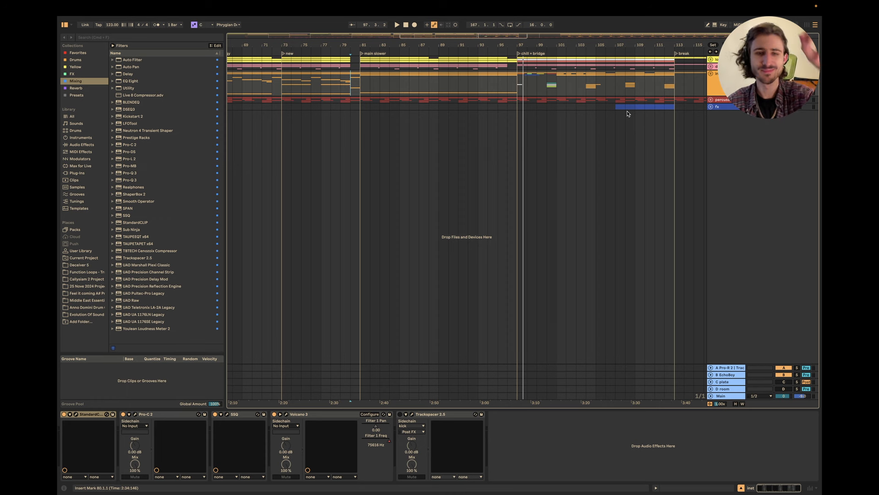
Step: Switch from Ableton Live to OBS
key(super+Tab)
key(super+Tab)
key(super+Tab)
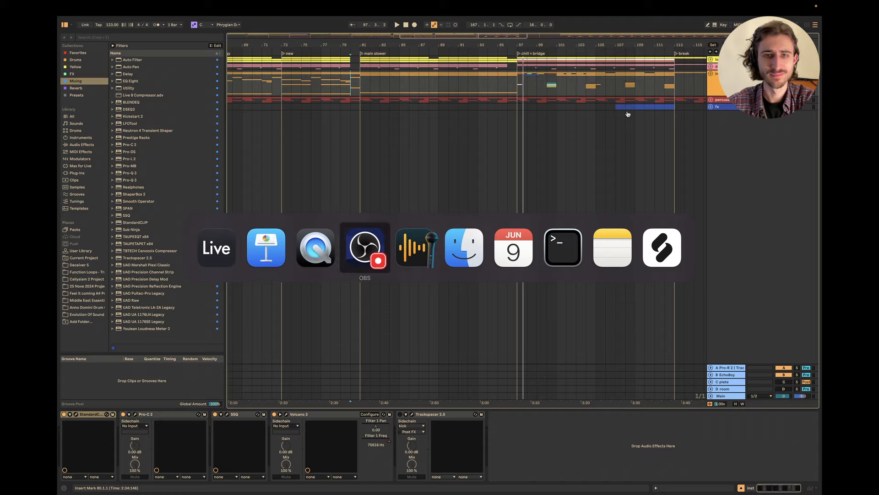